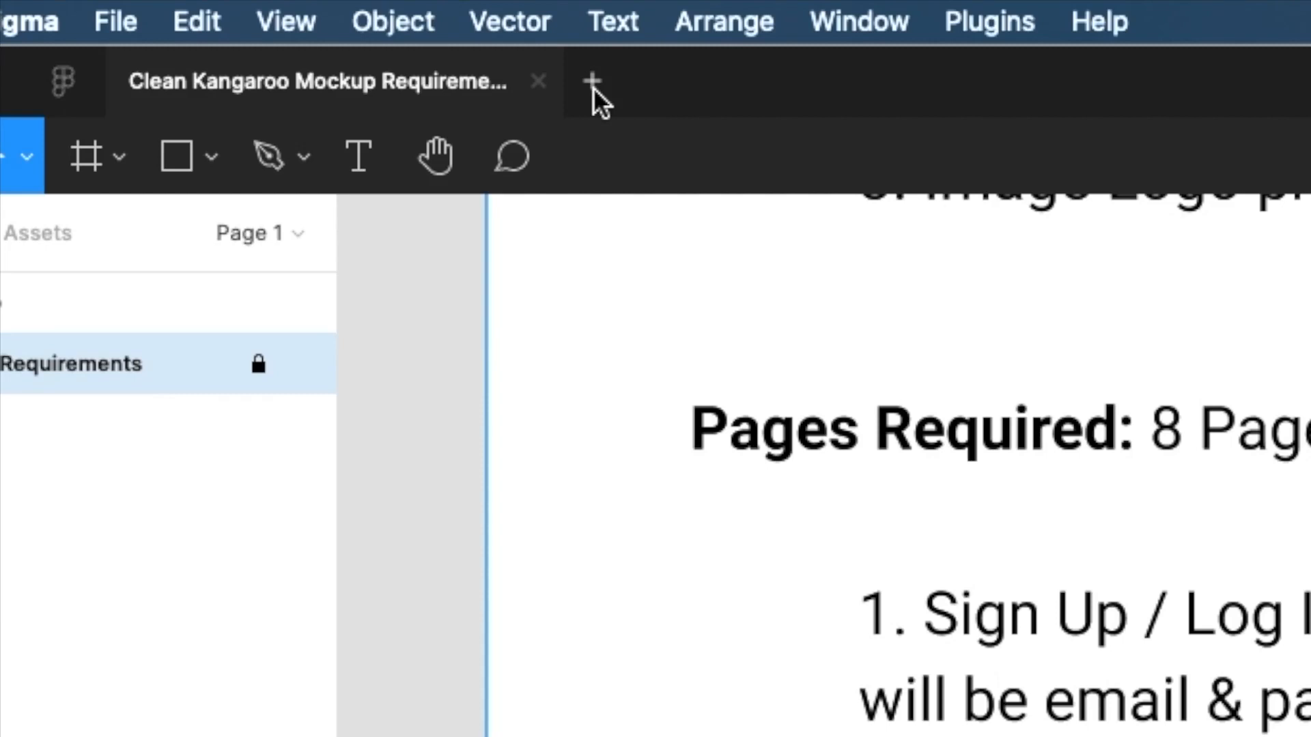
Create a new design file and name it Clean Kangaroo
click(592, 85)
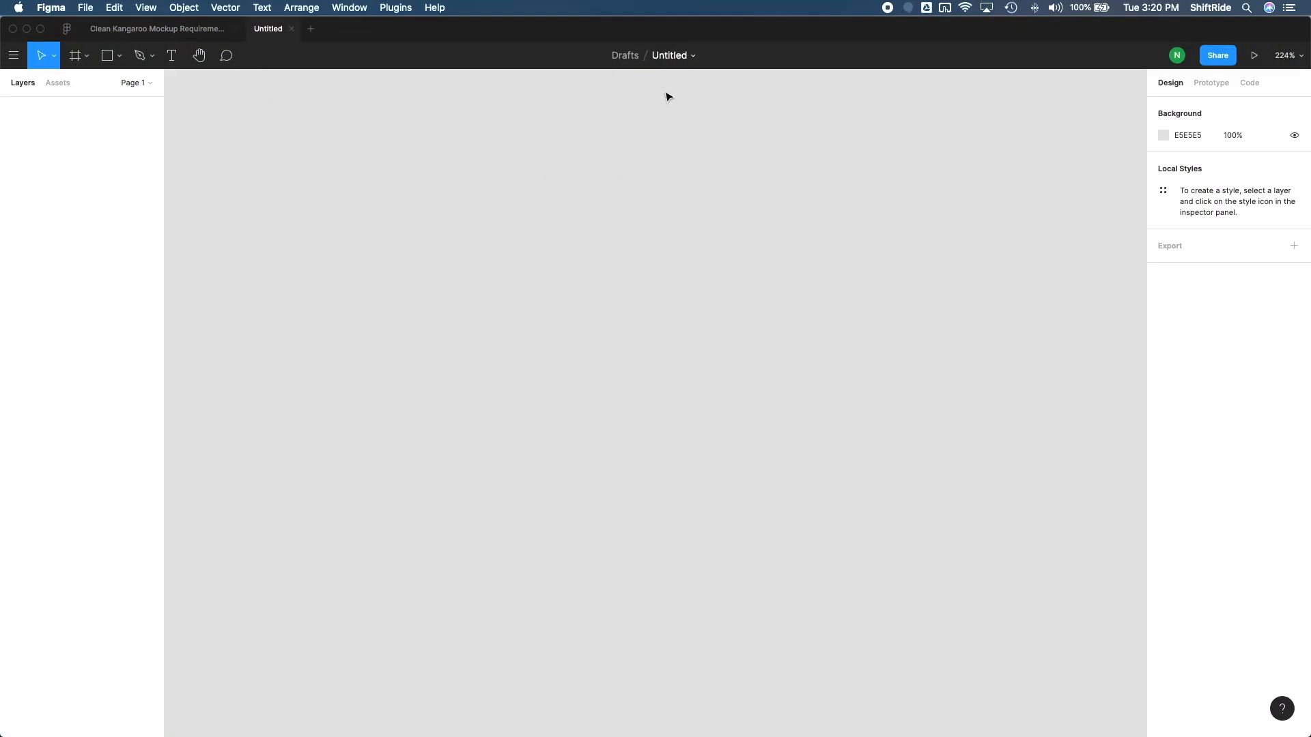
click(670, 58)
text(Clean Kangaroo)
key(Return)
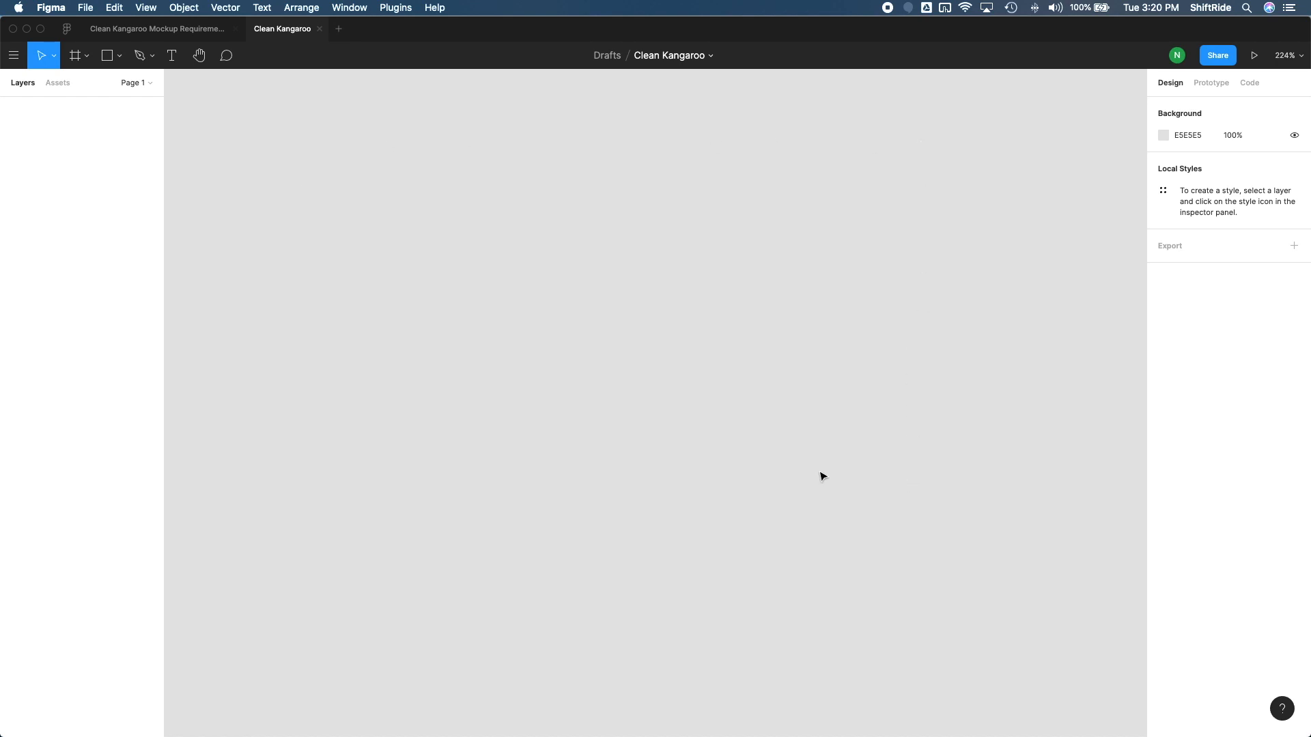
Set the canvas background colour to the grey B3B3B3
click(1161, 136)
drag(986, 169, 978, 201)
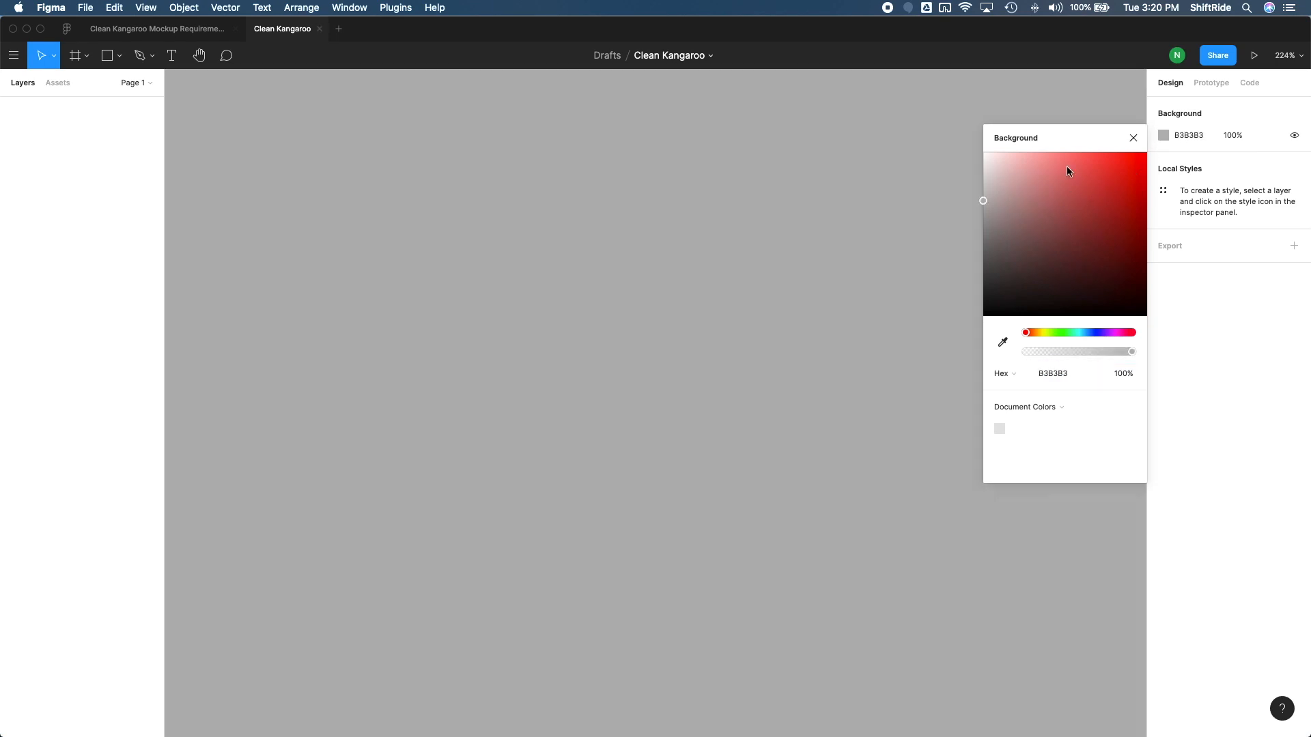
click(1133, 138)
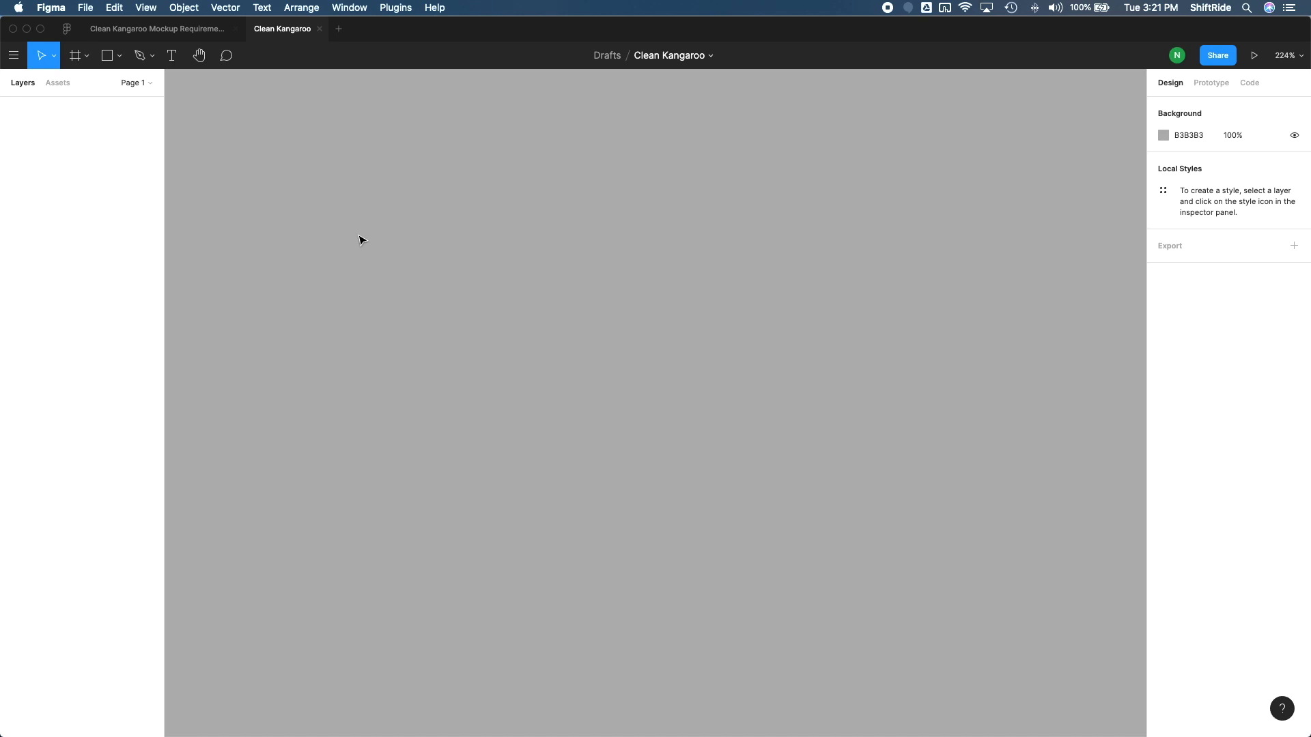
Switch to Preview, review both pages of the Clean-Kangaroo-Mockup-Sketch document for the required screens, and return to Figma
key(ctrl+Up)
click(369, 311)
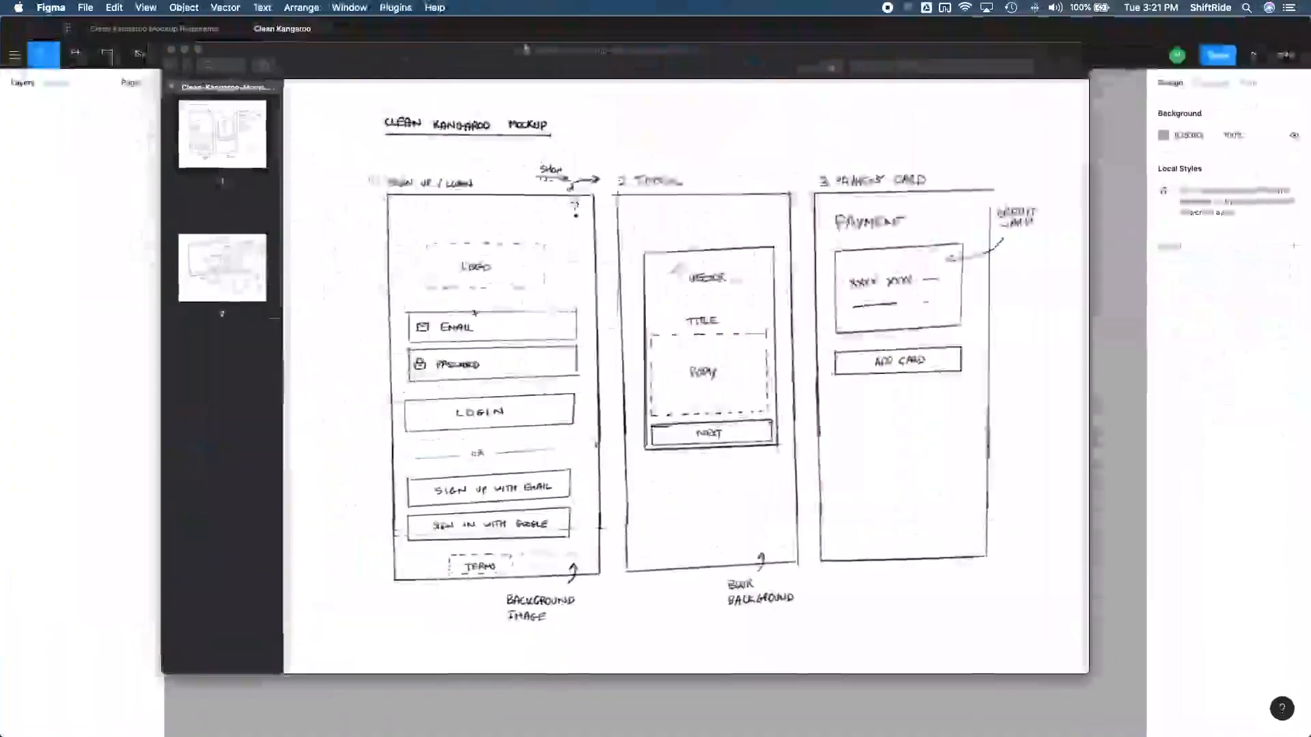
scroll(368, 311, down, 10)
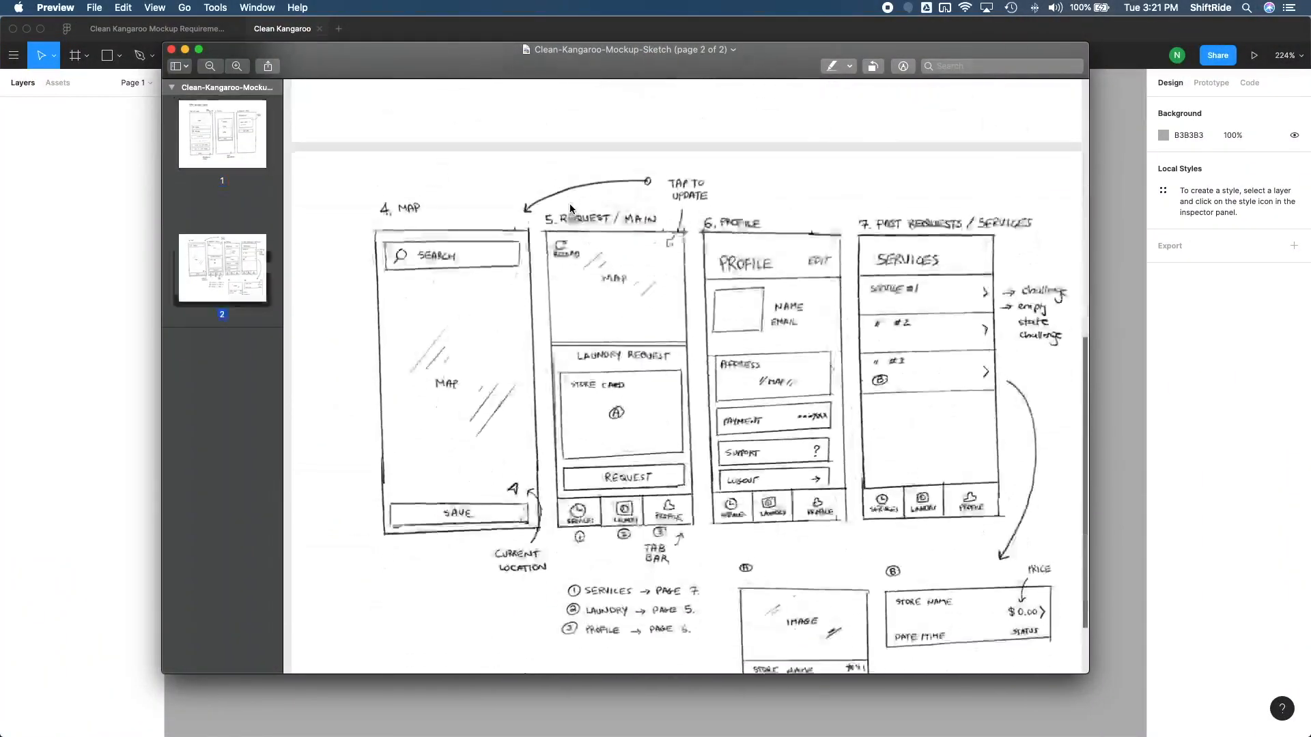
scroll(569, 203, up, 10)
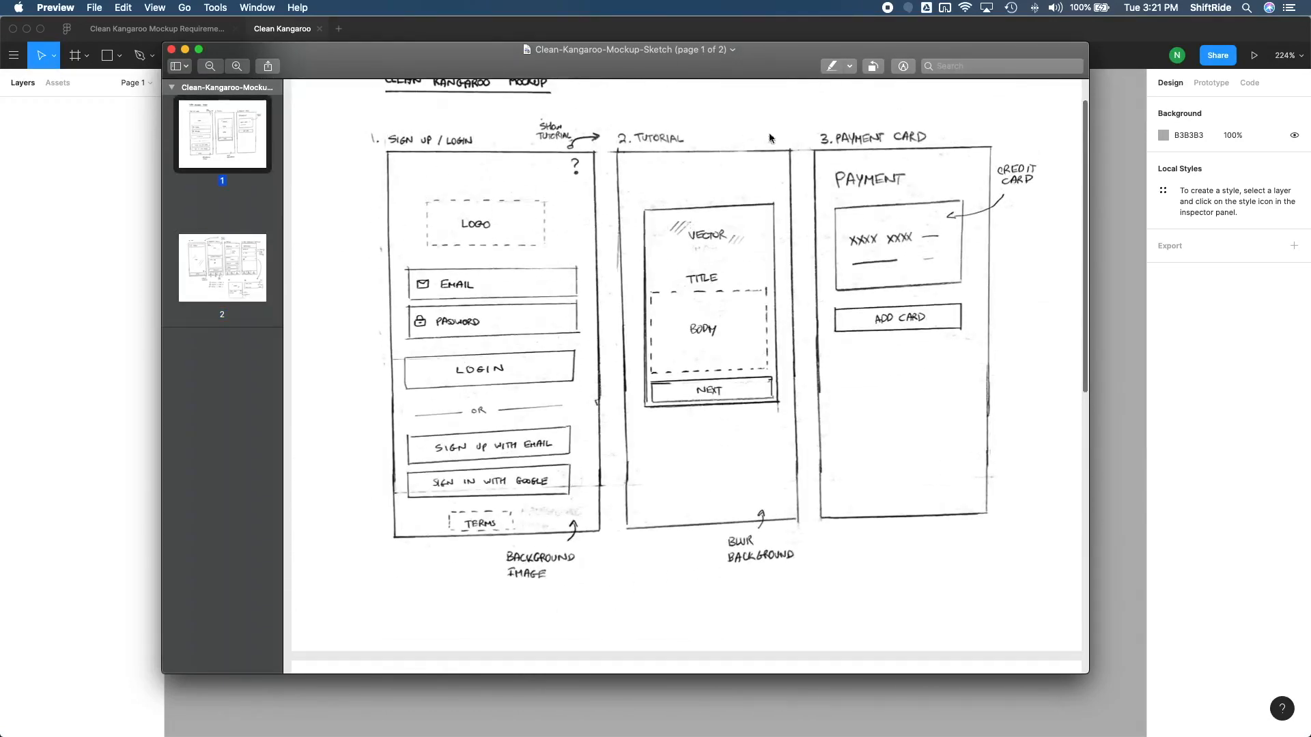
scroll(721, 234, down, 10)
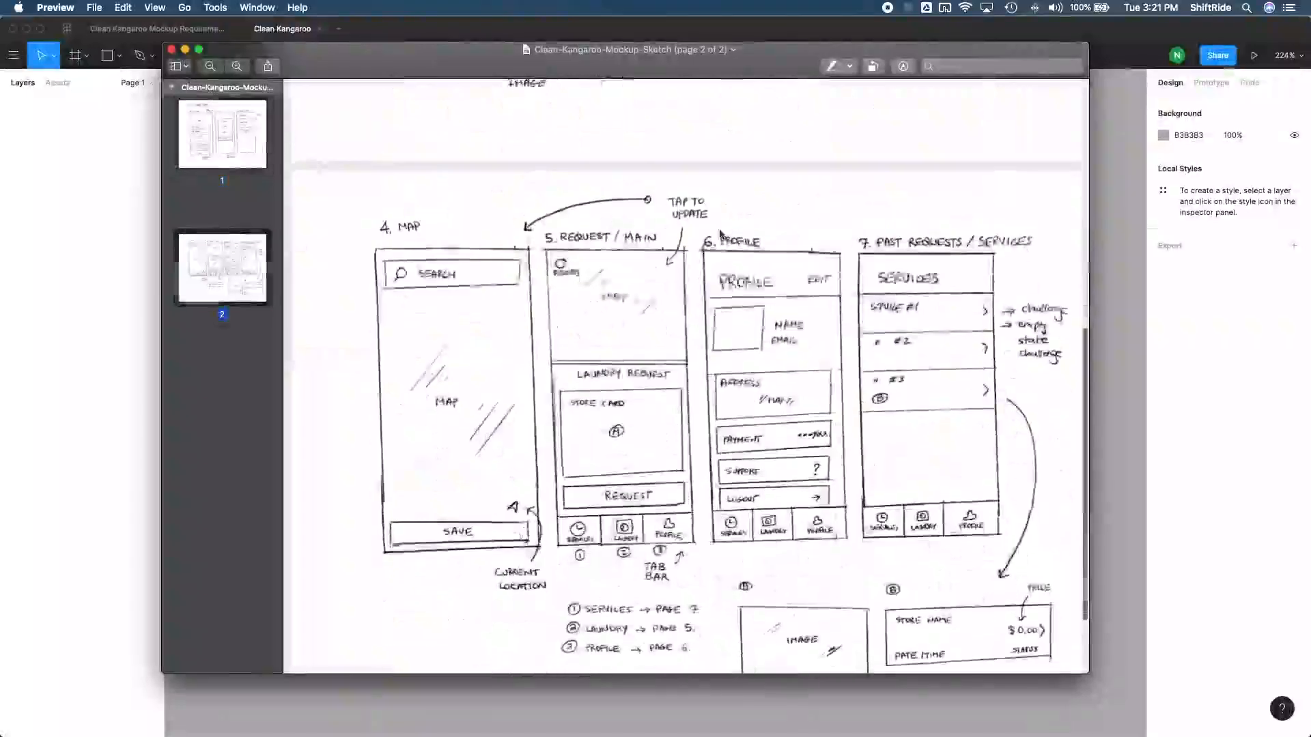
scroll(720, 235, up, 10)
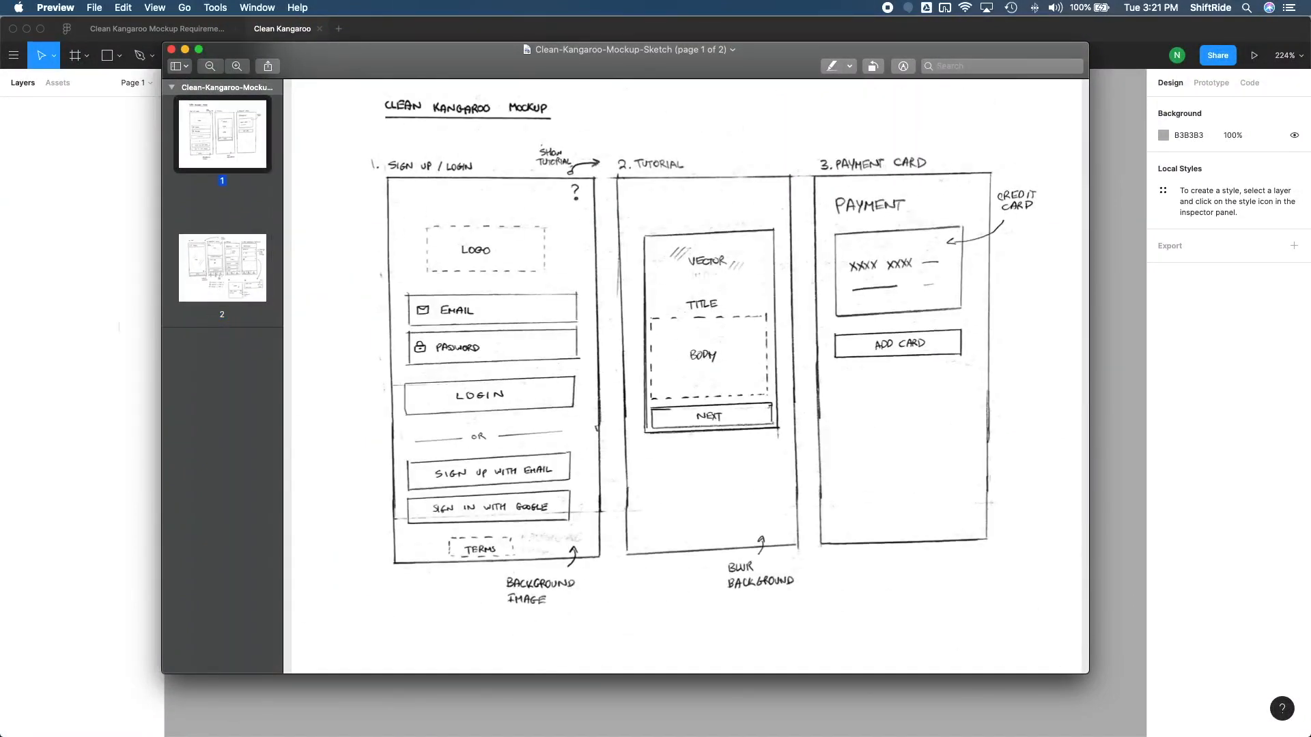
click(100, 320)
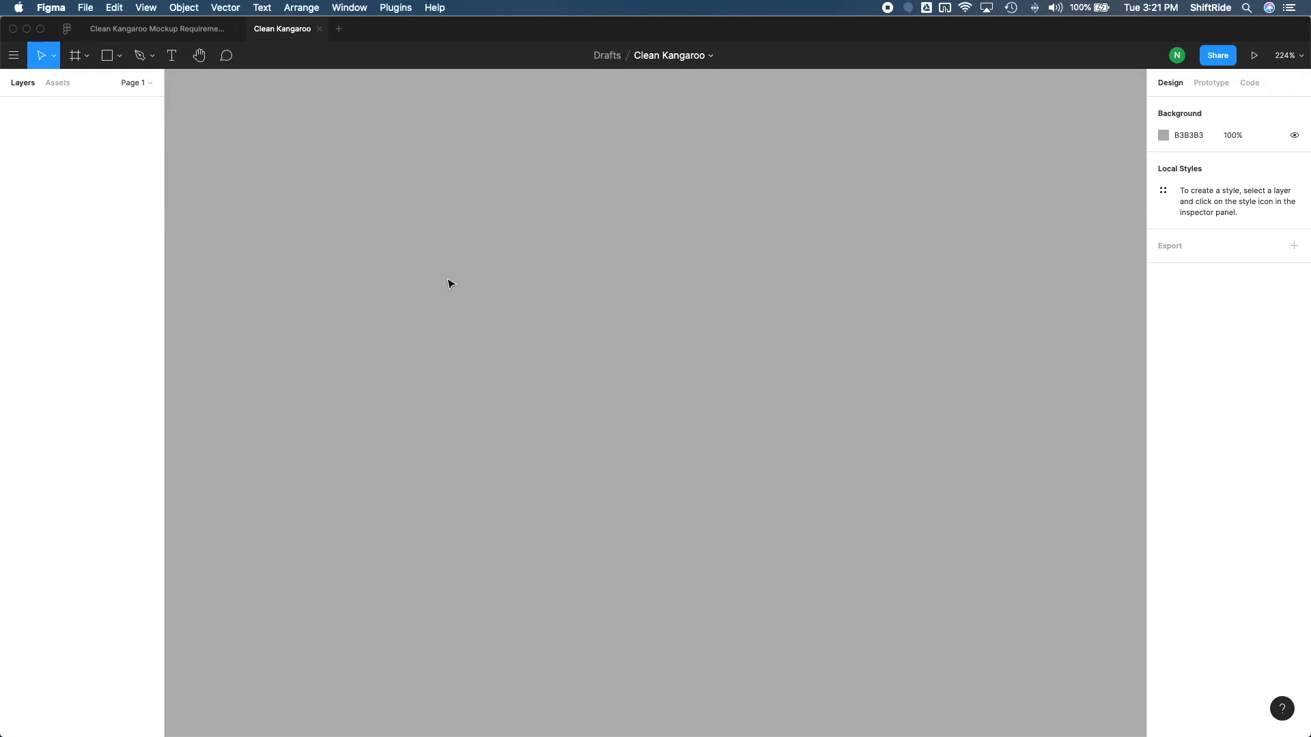
Add an iPhone 11 Pro / X frame, 375 by 812, to the empty canvas
key(f)
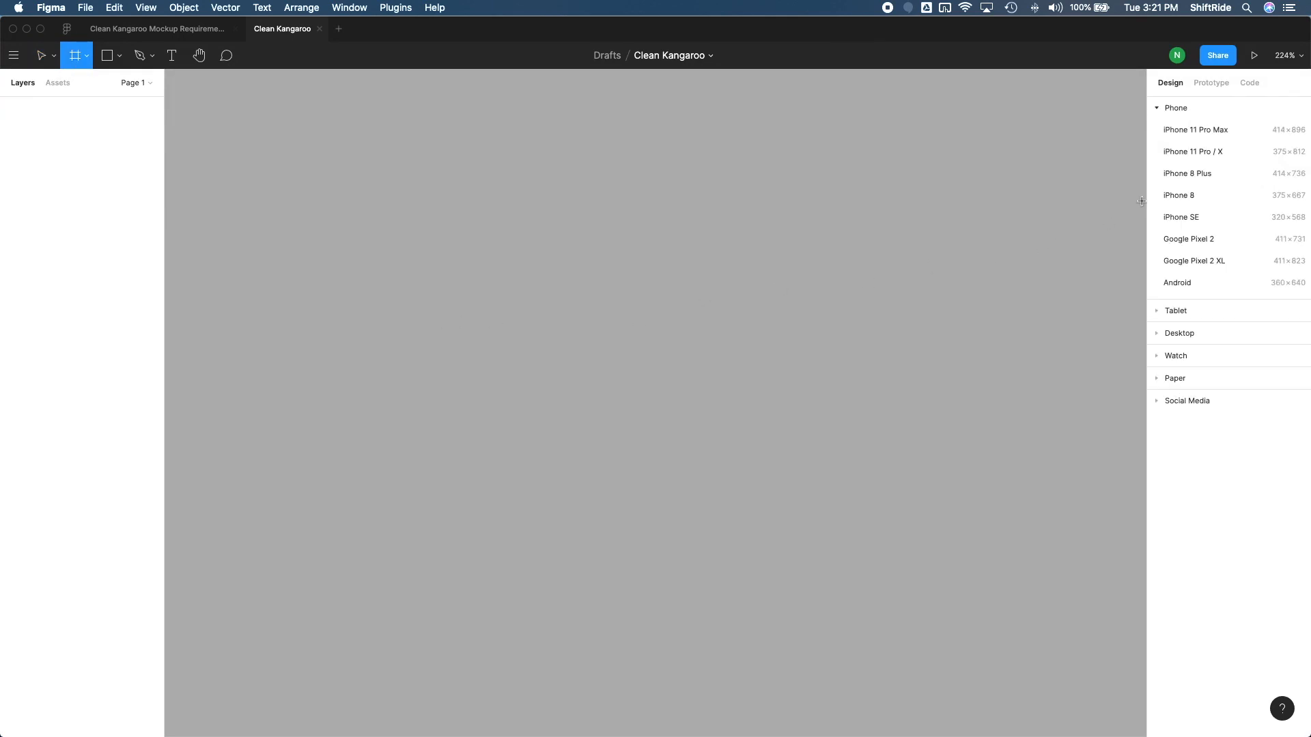
click(1223, 153)
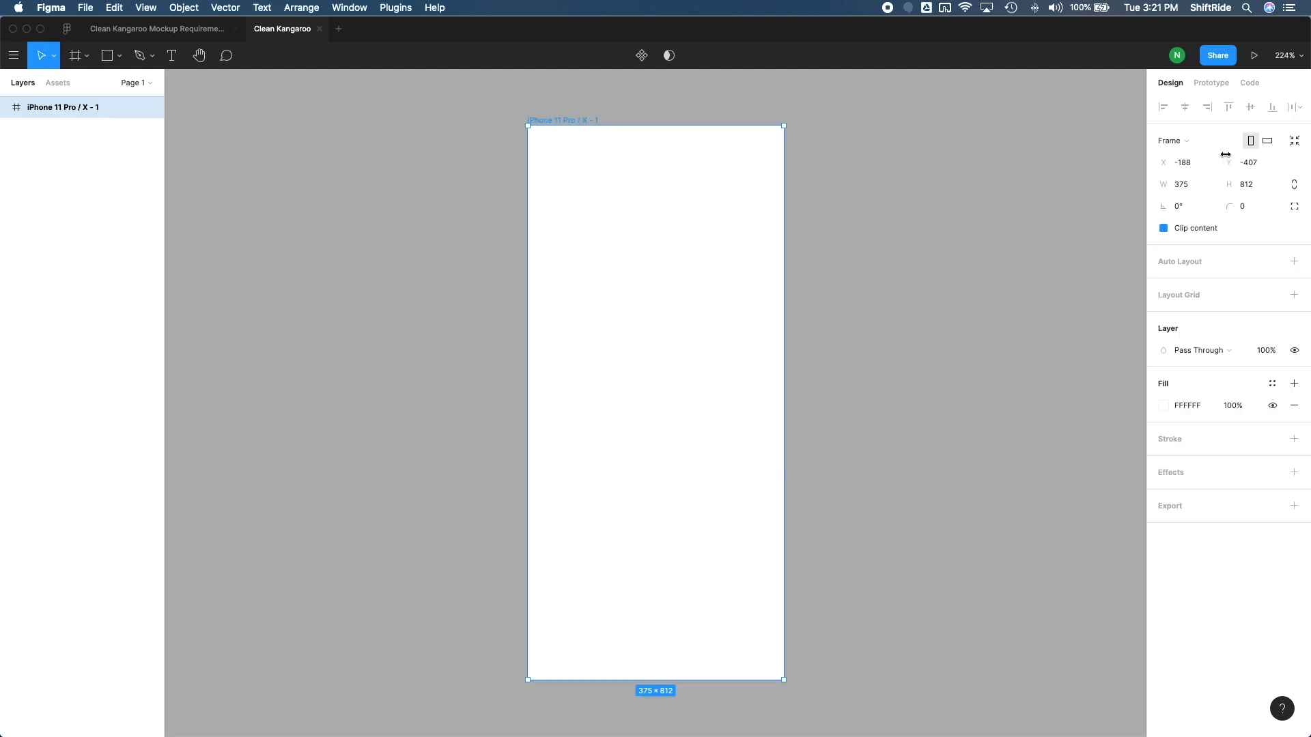
click(823, 389)
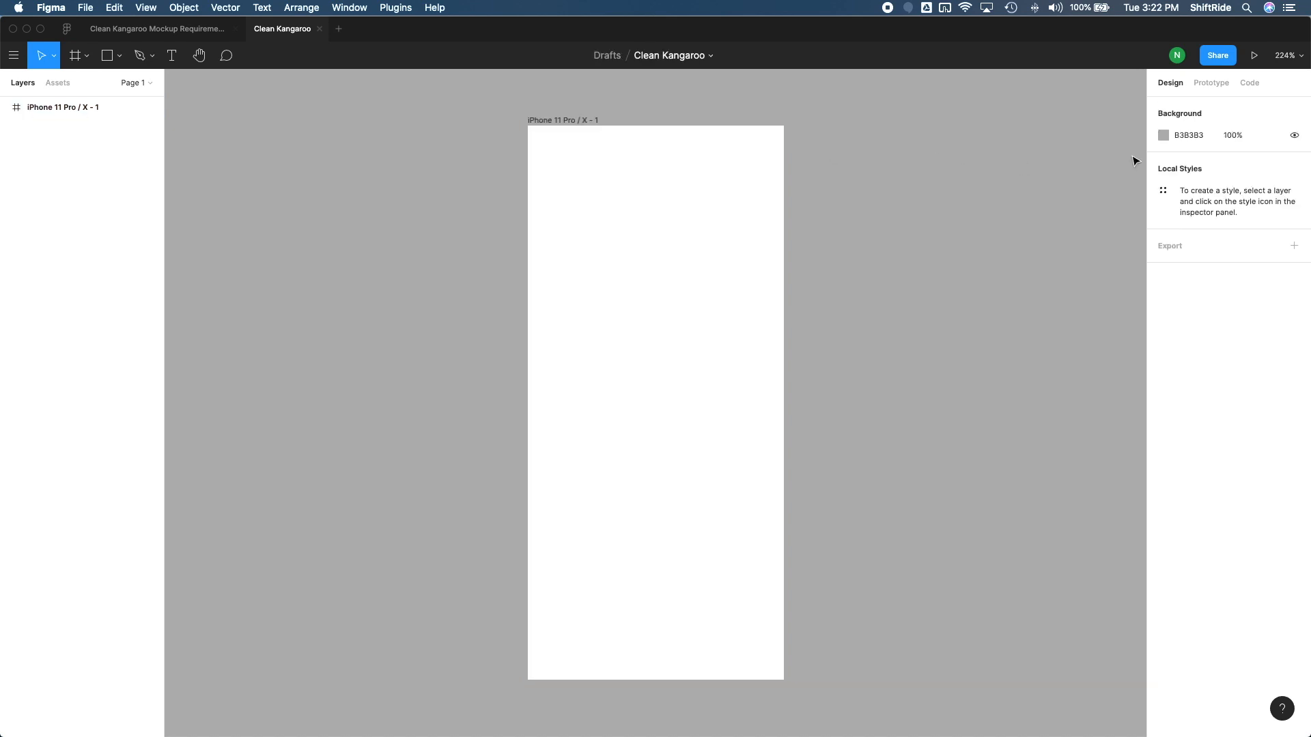
Lighten the canvas background colour to C5C5C5
click(1163, 136)
drag(986, 198, 981, 191)
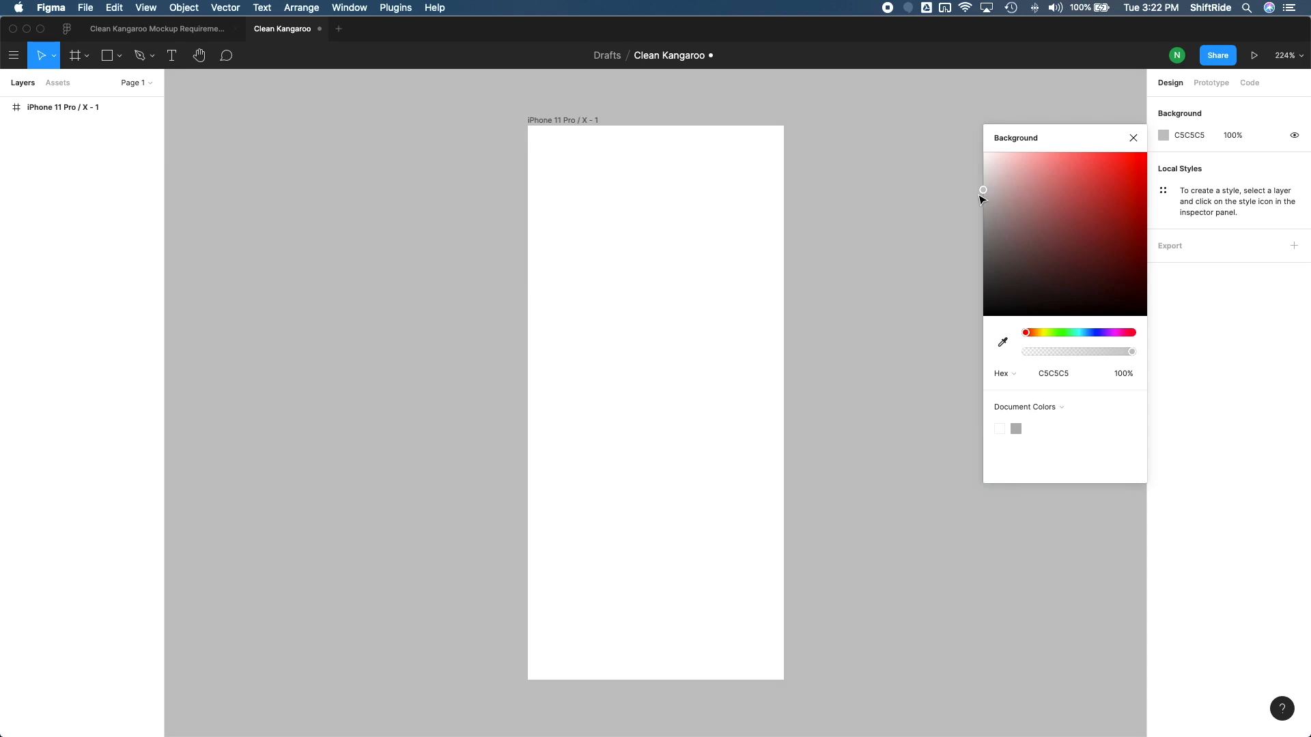
click(1134, 138)
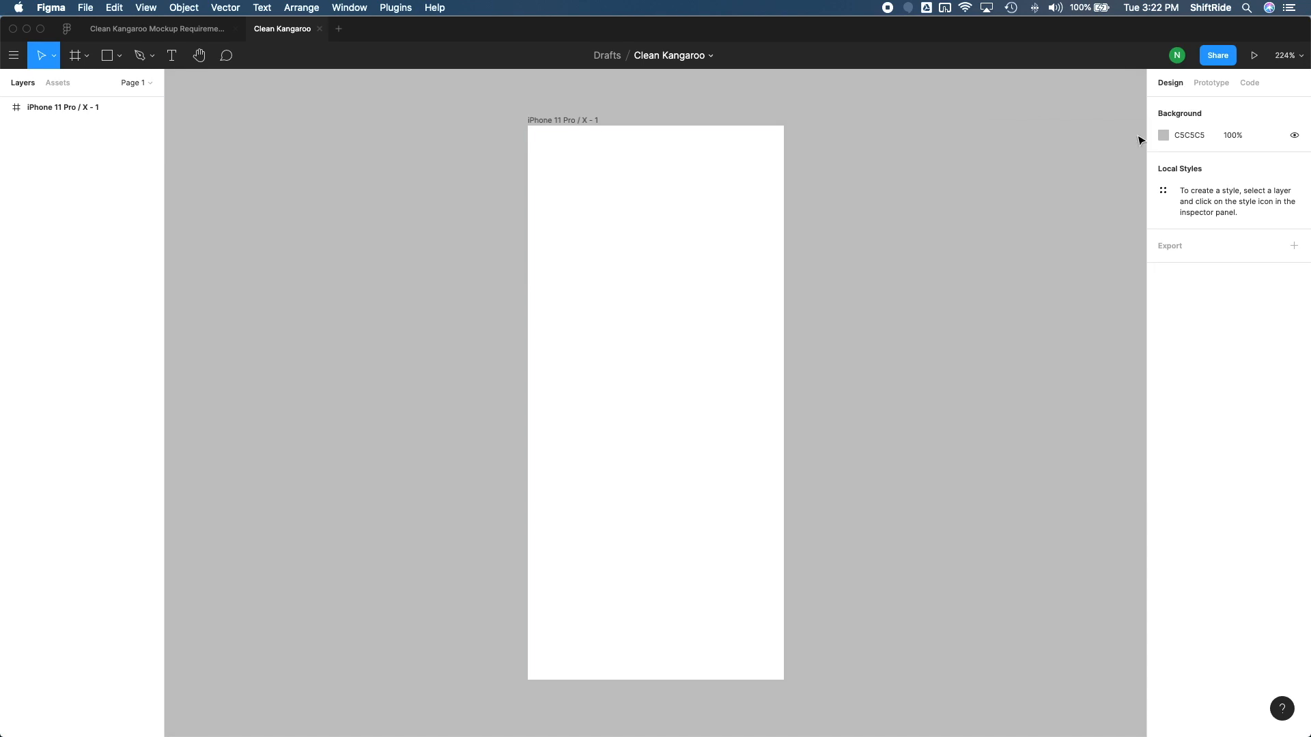
Duplicate the iPhone 11 Pro / X frame six times to make a row of seven frames
click(583, 122)
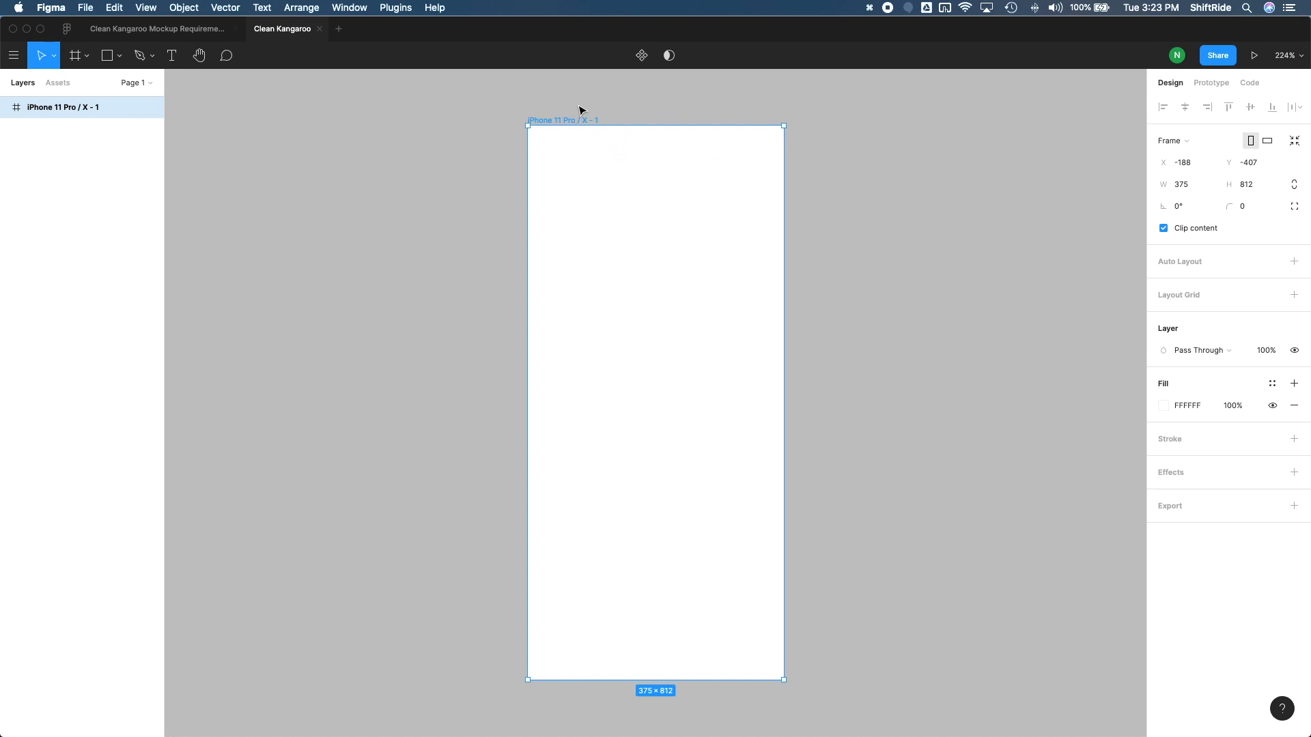
key(super+d)
key(super+d)
key(super+d)
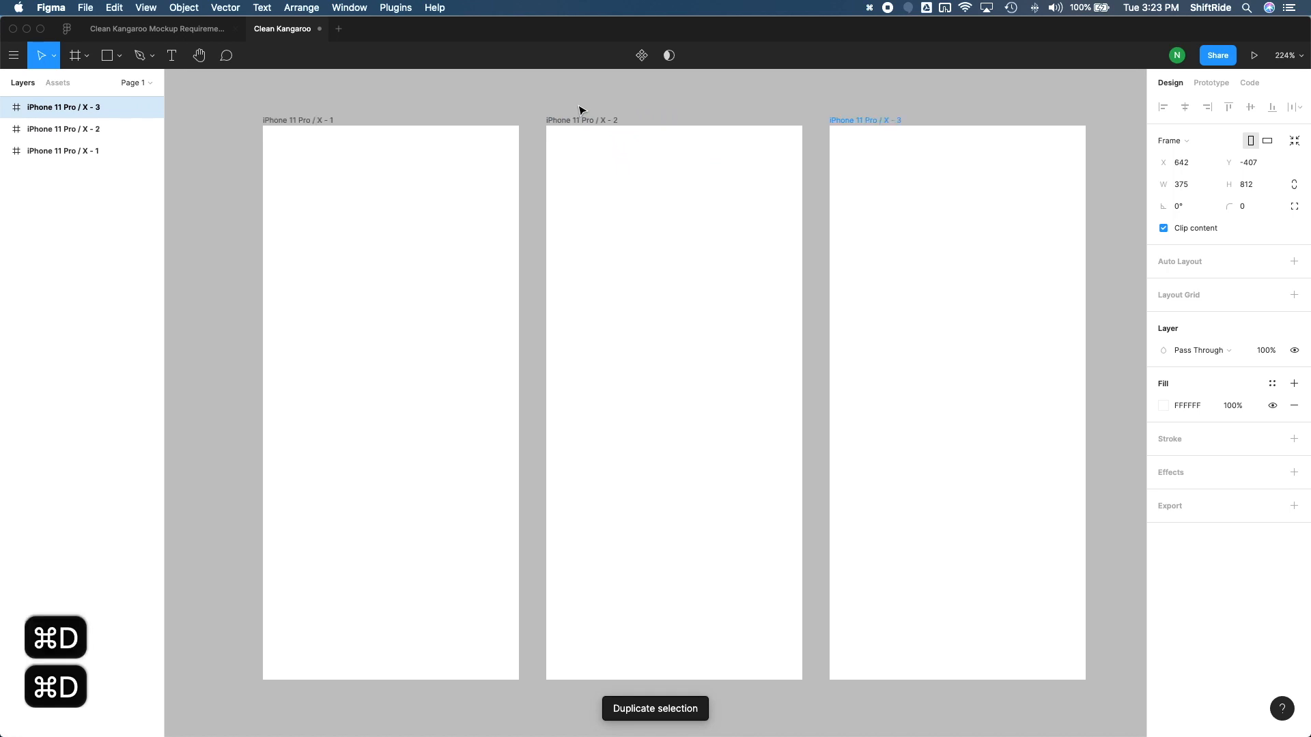
key(super+d)
key(super+d)
key(super+d)
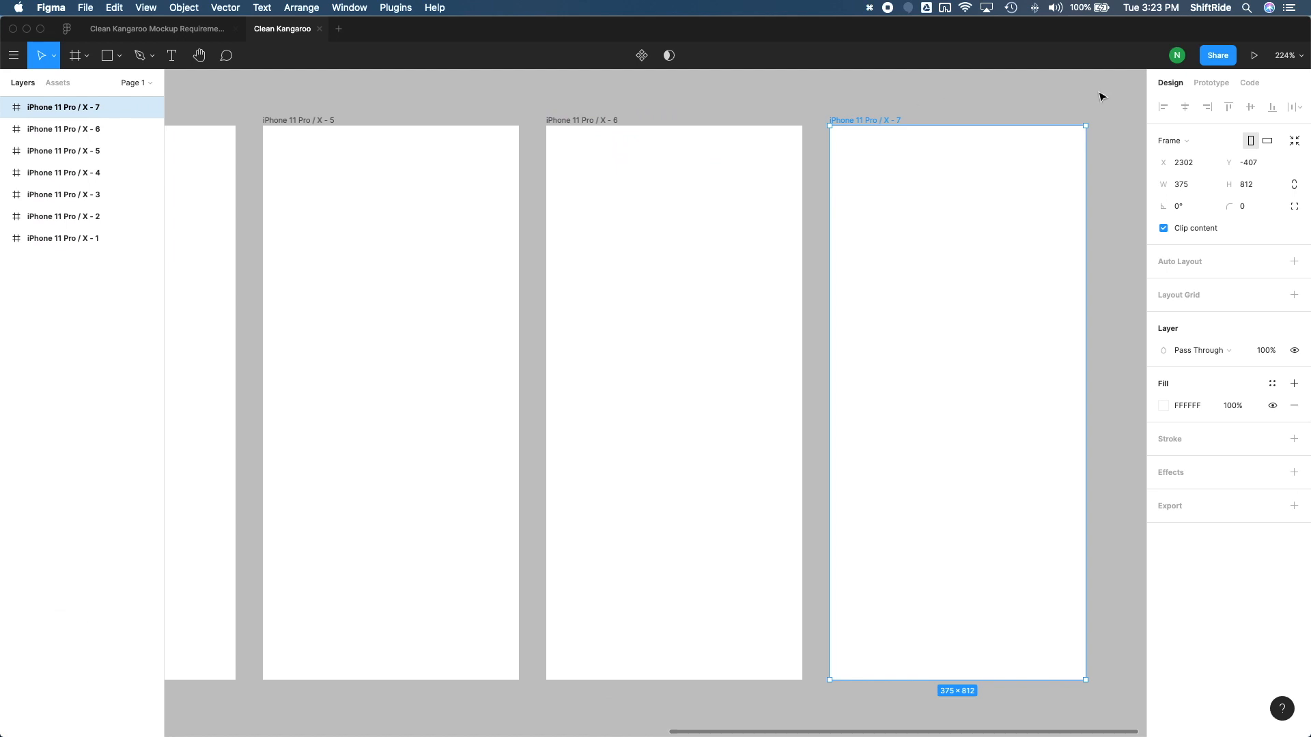
click(1303, 60)
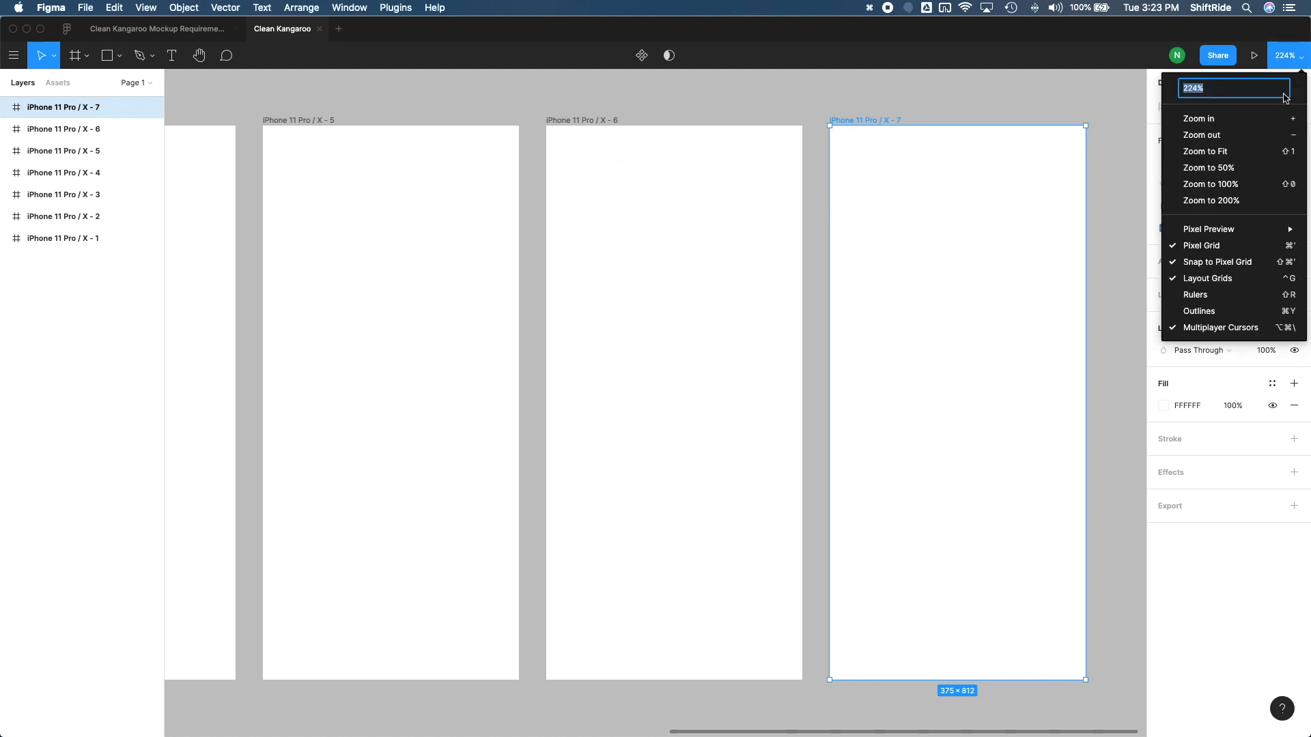
click(1240, 157)
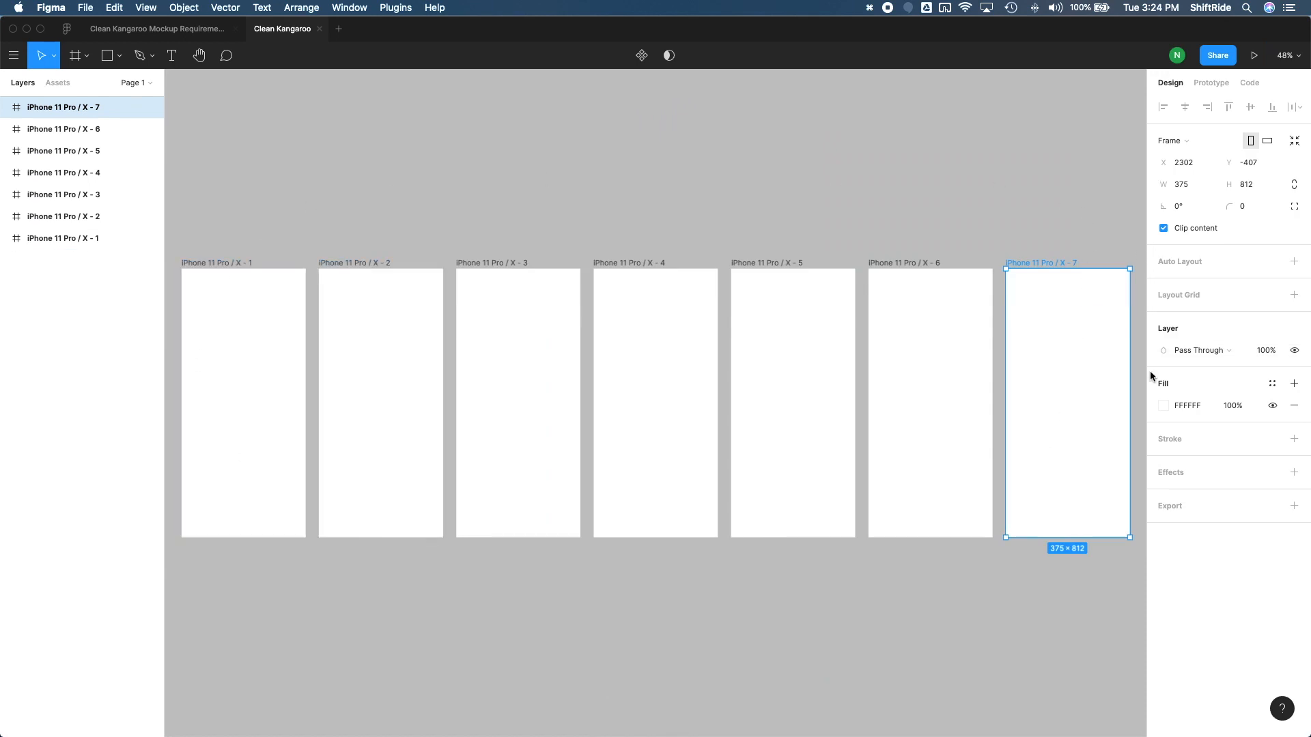
click(1123, 571)
scroll(1086, 443, up, 5)
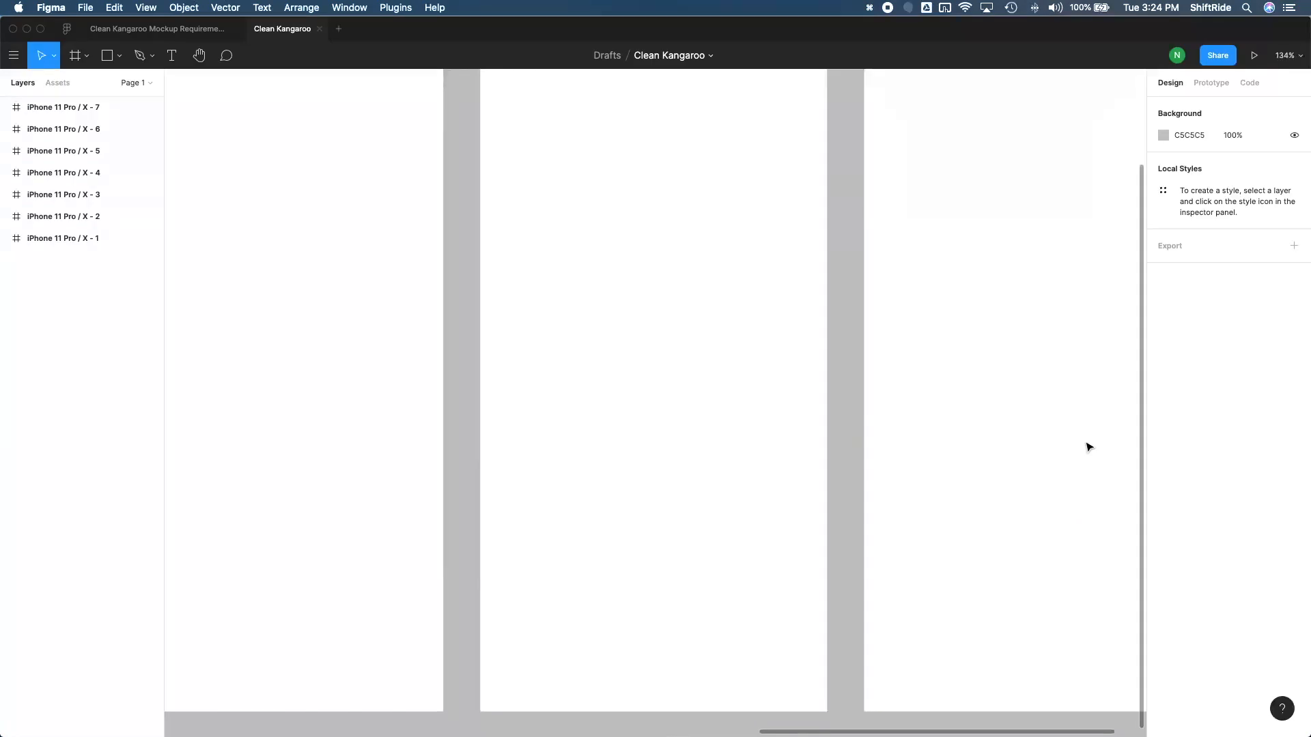
scroll(1088, 447, up, 1)
key(shift+1)
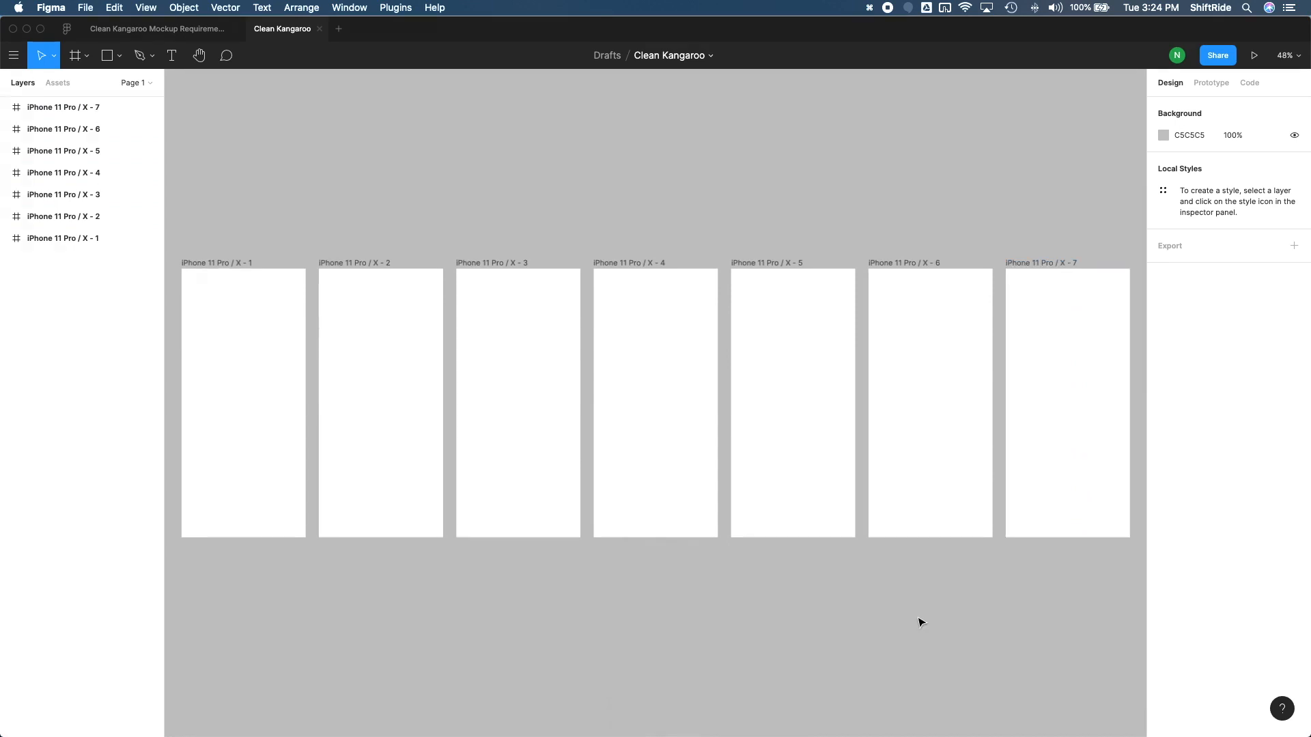
click(235, 264)
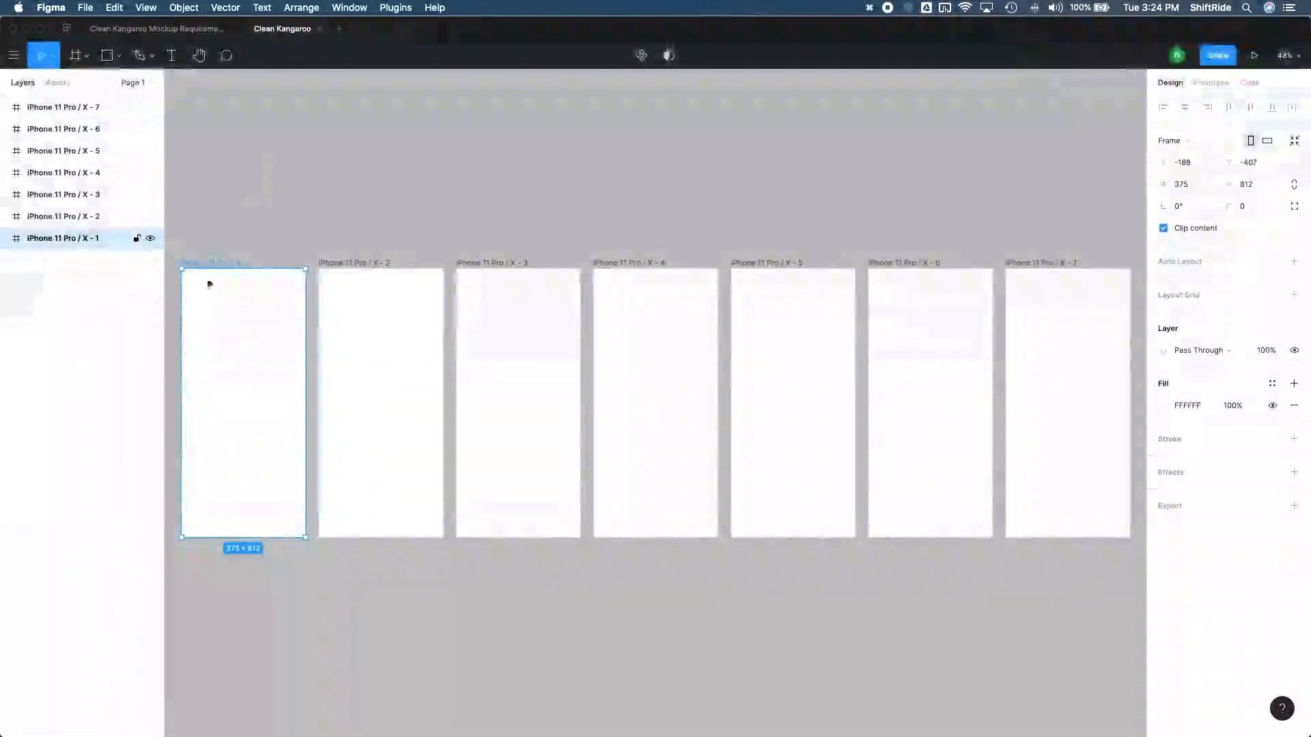
double_click(87, 242)
text(S)
key(super+z)
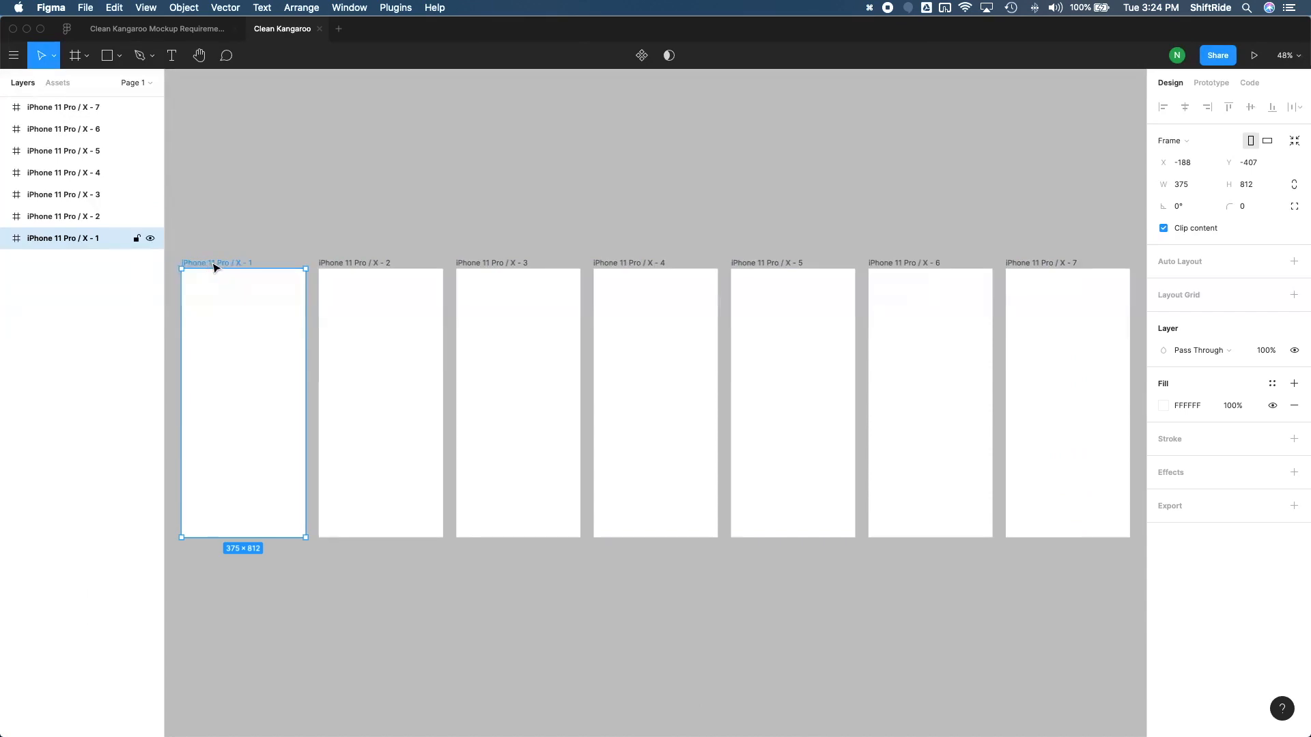
Rename the first frame in the row as Log In
key(super+r)
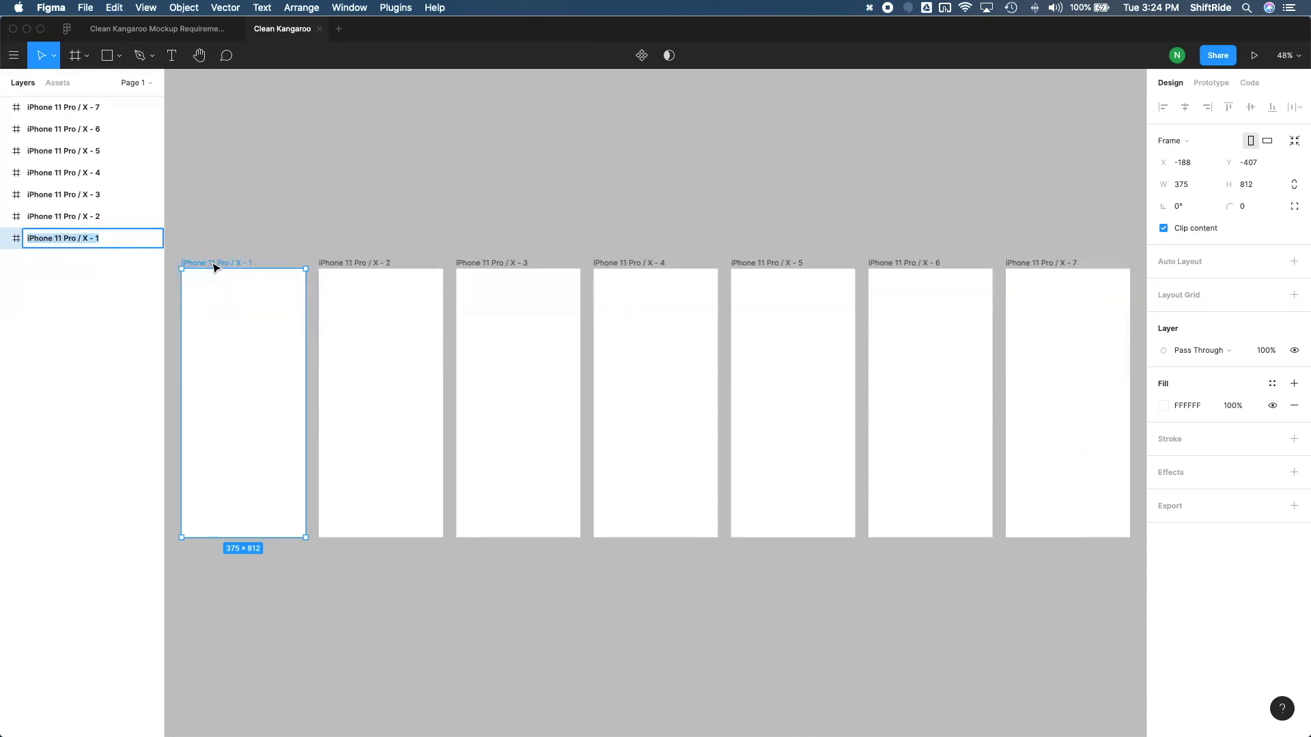
text(Log In)
key(Return)
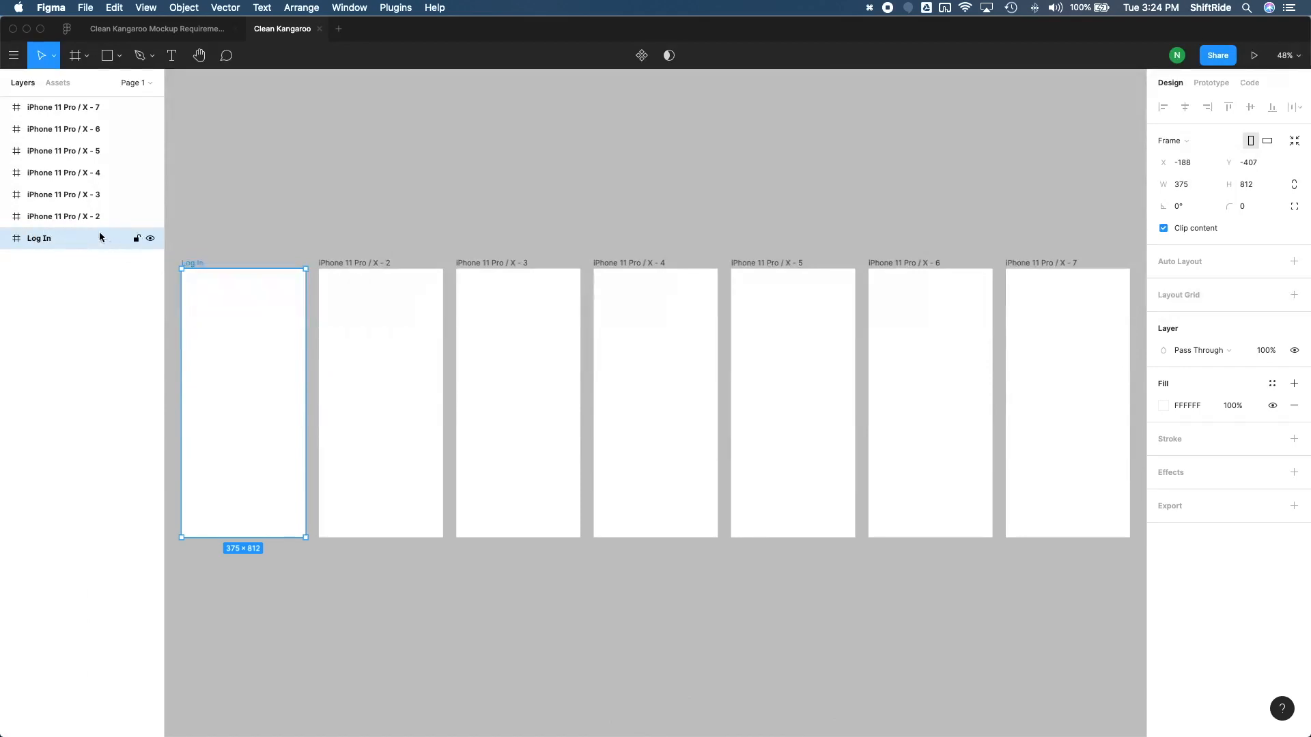
Rename the second frame in the row as Tutorial
click(80, 218)
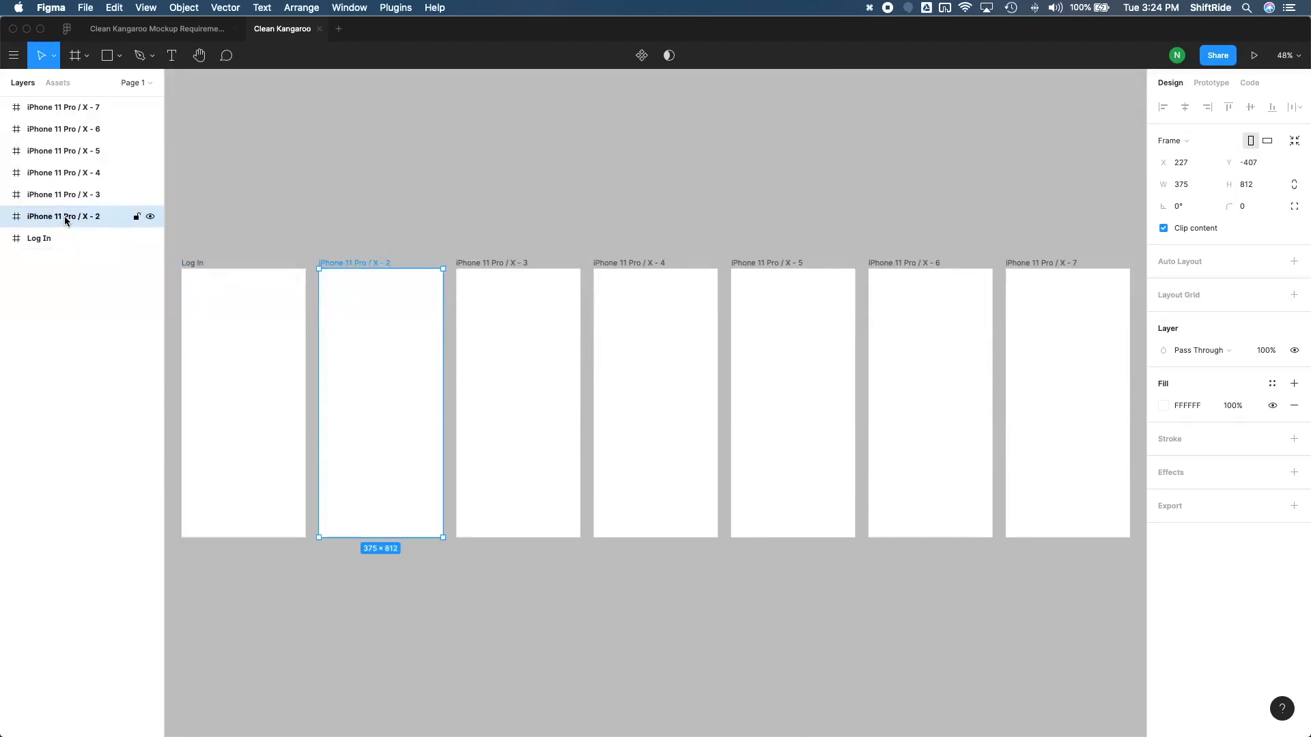
double_click(65, 218)
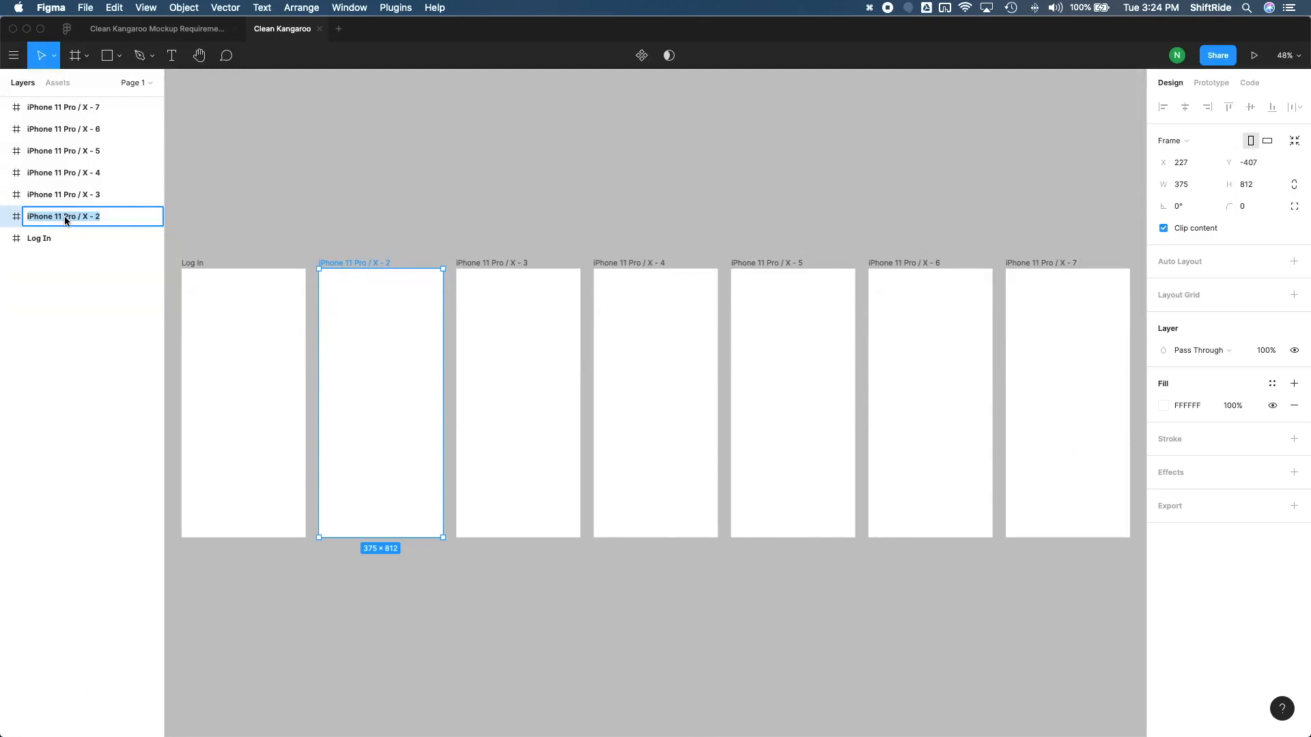
text(Tutorial)
key(Return)
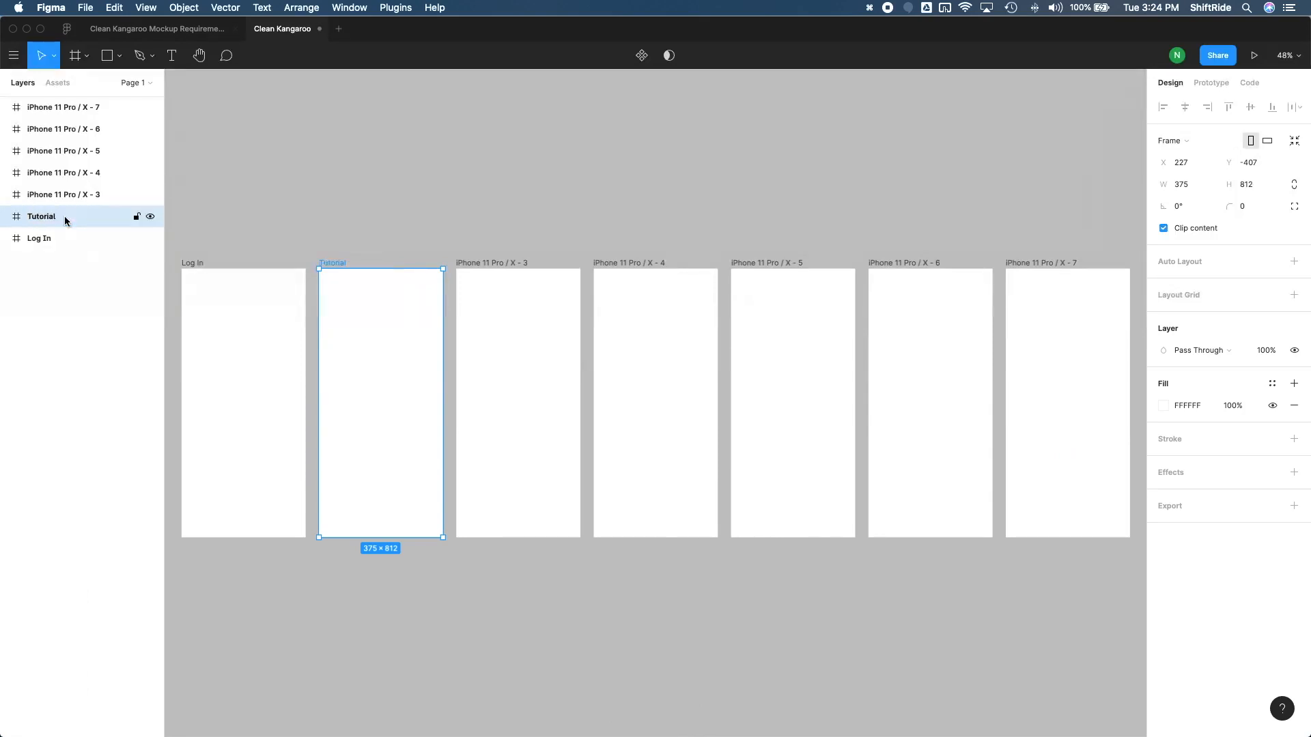
Rename the third frame in the row as Payment and the fourth as Map
double_click(55, 194)
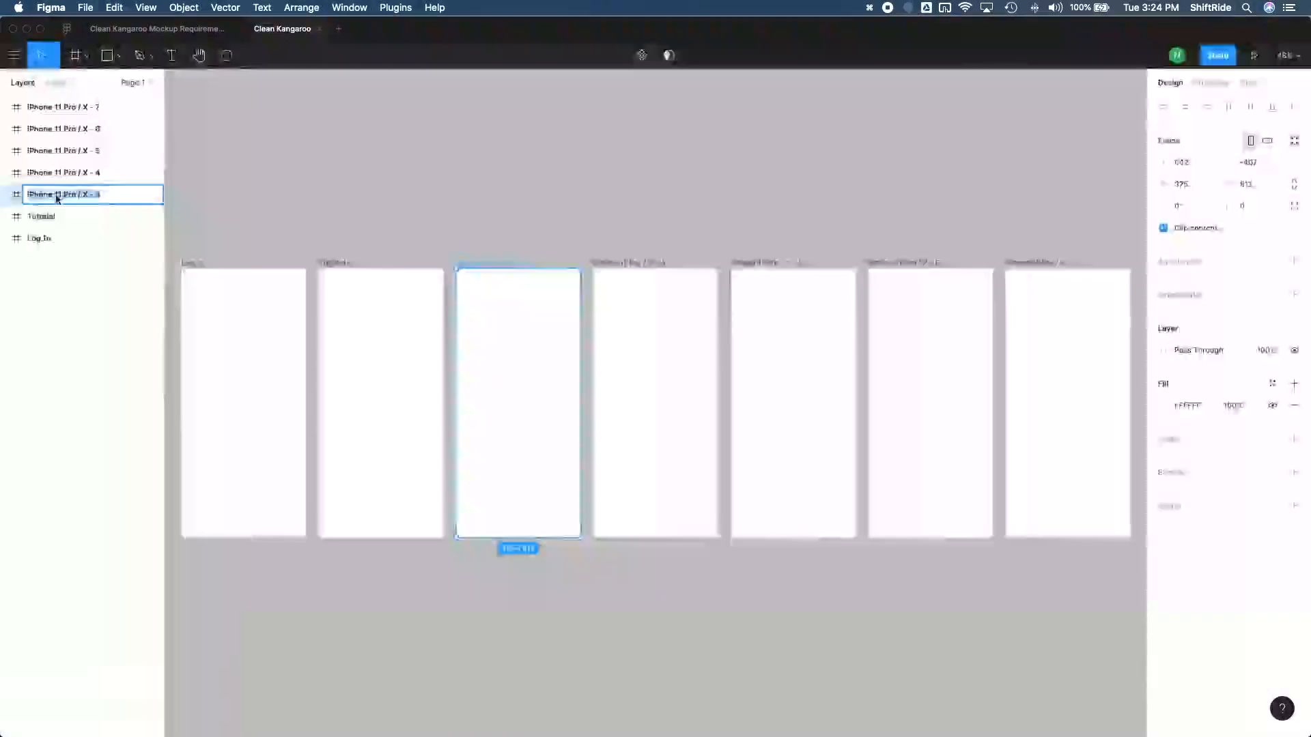
text(E)
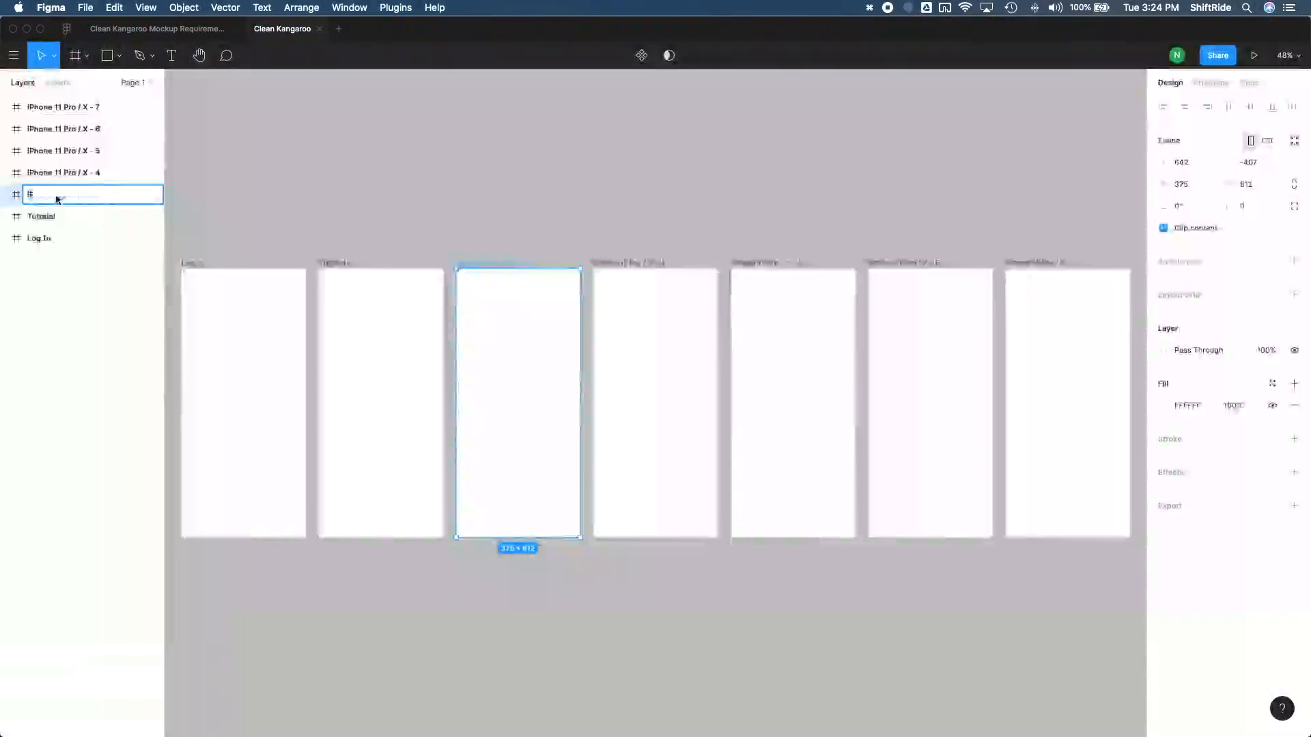
double_click(56, 173)
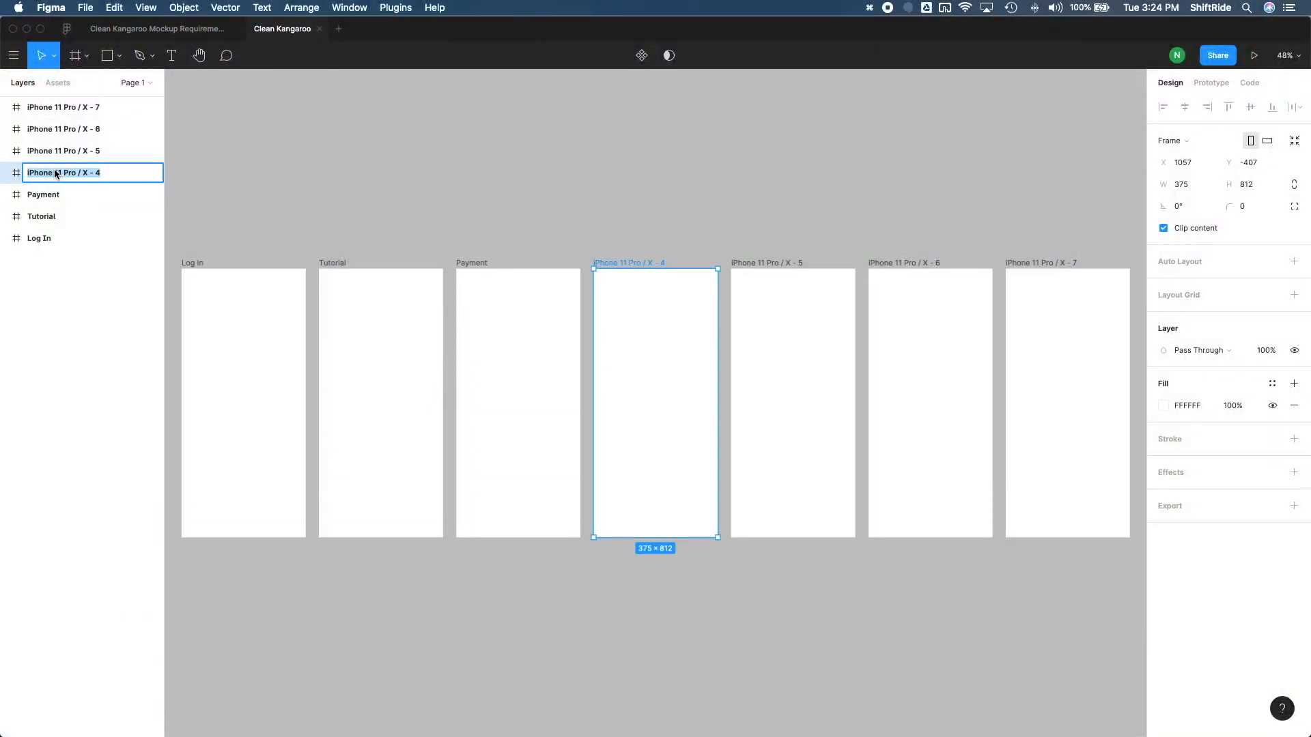
text(Map)
key(Return)
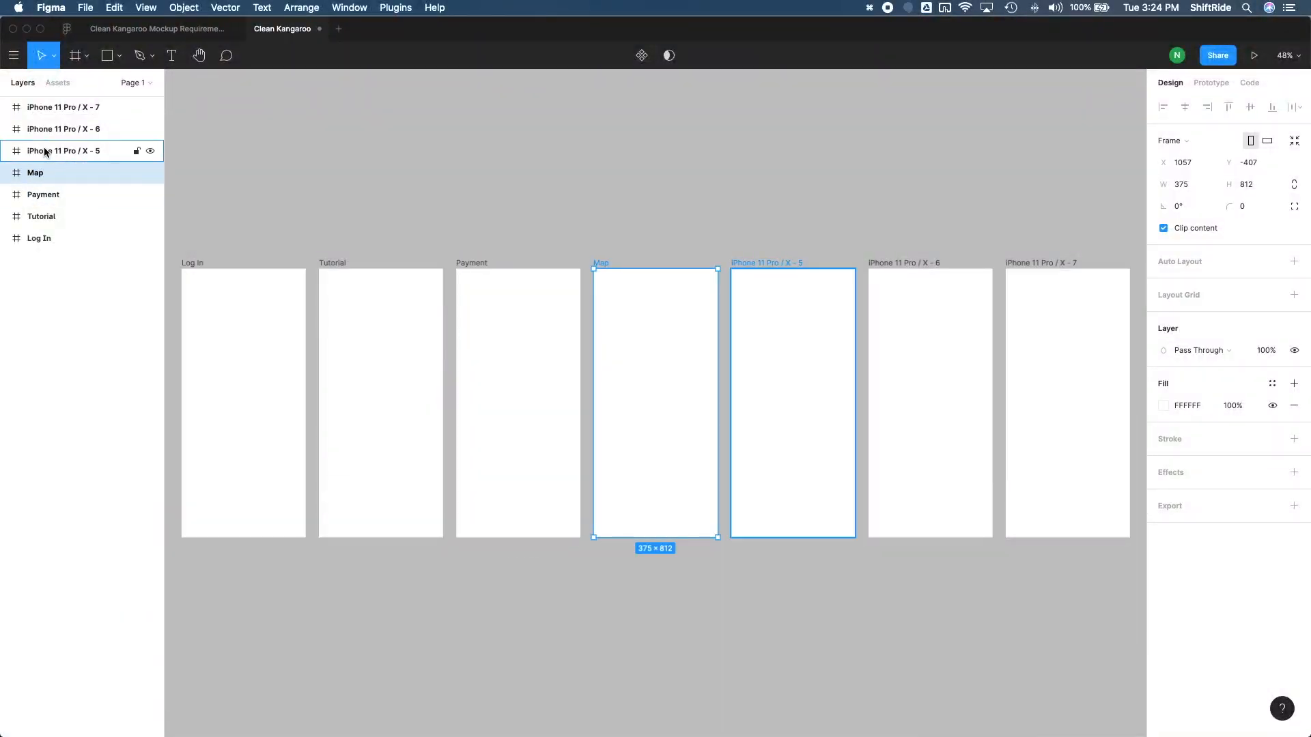
Rename the fifth frame in the row as Request
double_click(45, 151)
text(M)
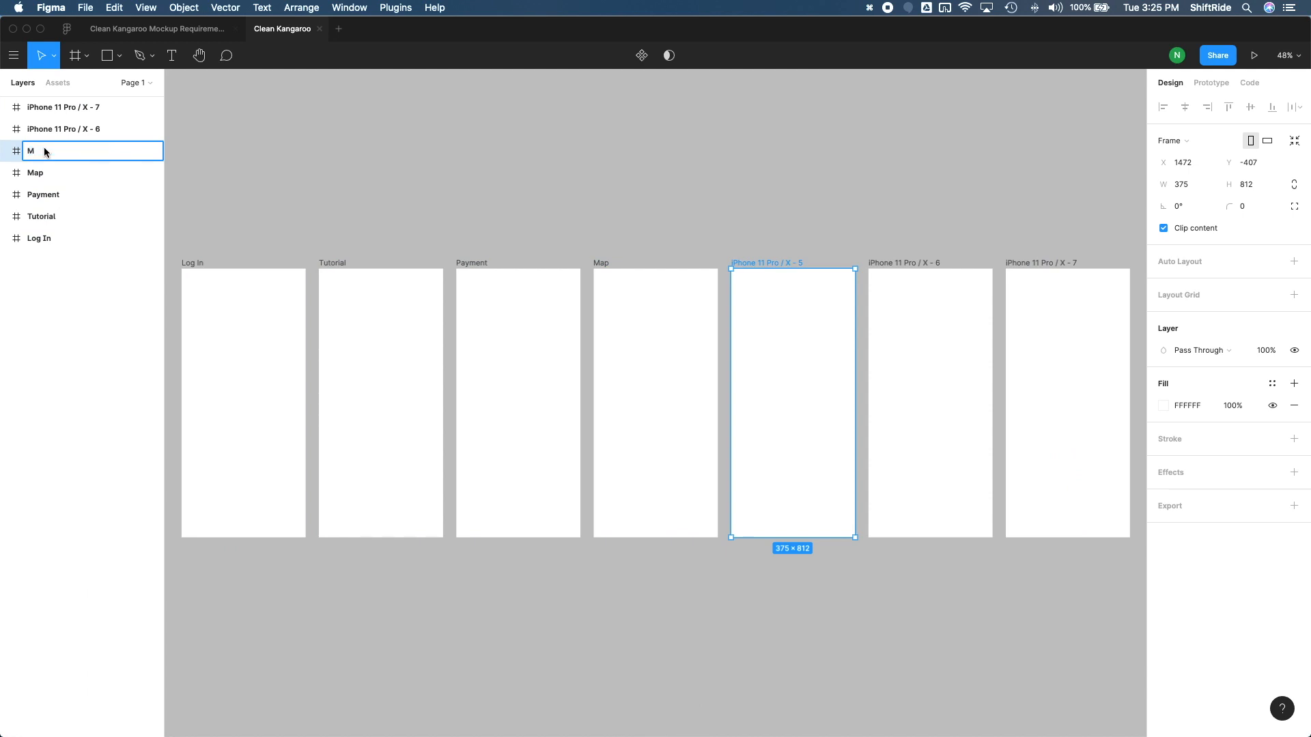
text(ain)
double_click(35, 148)
text(Request)
key(Return)
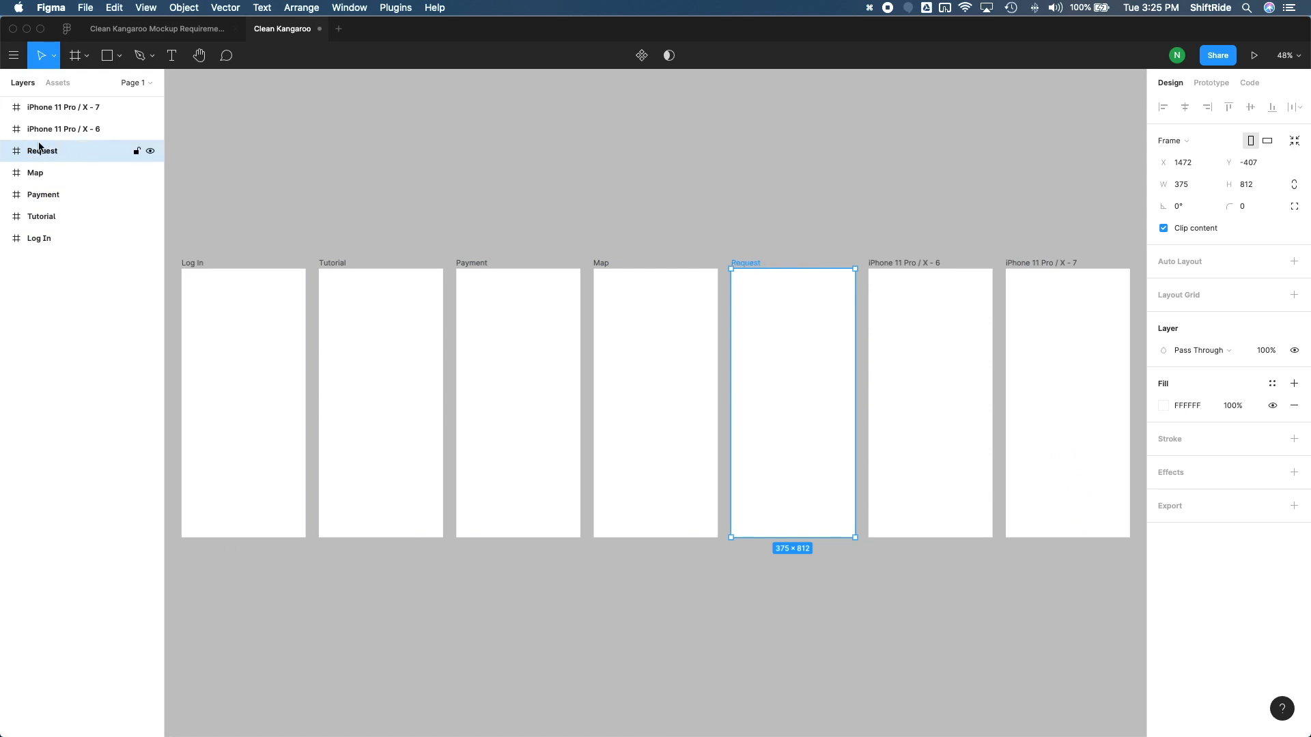
Rename the sixth frame in the row as Profile and the seventh as Services
double_click(34, 129)
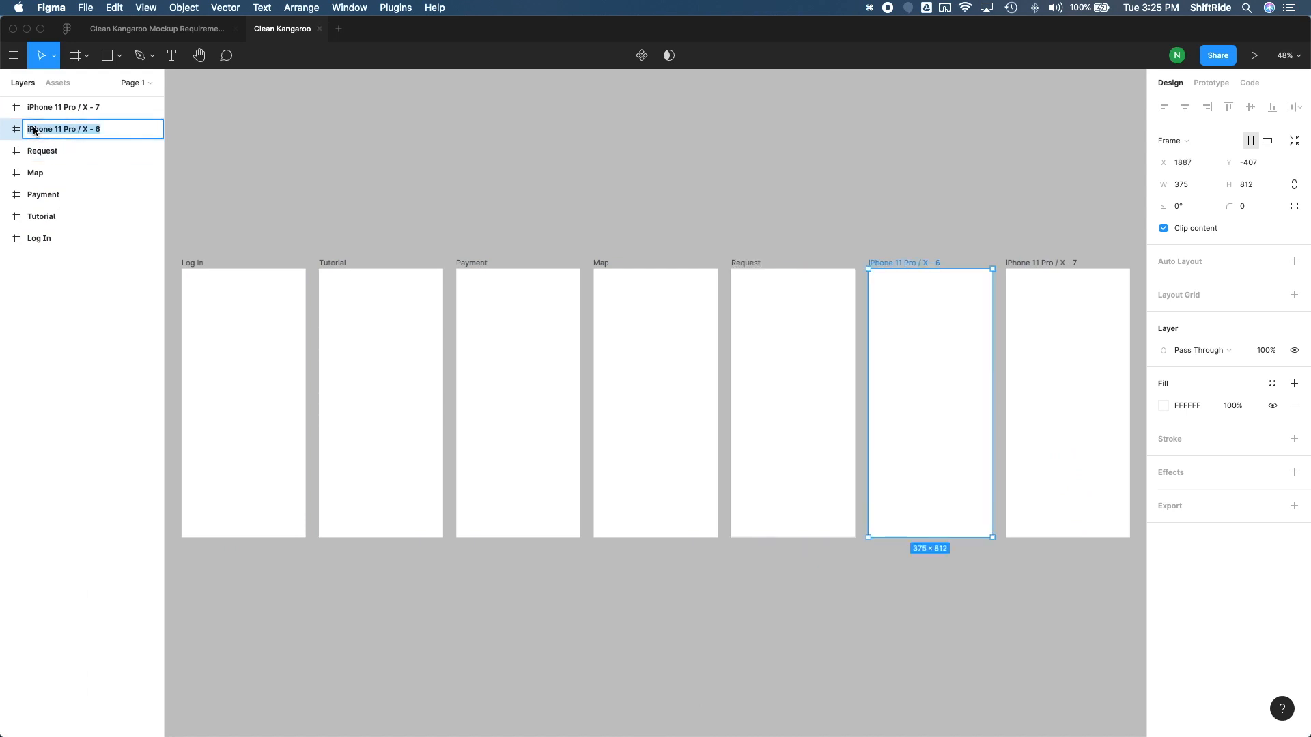
text(Profile)
key(Return)
double_click(54, 109)
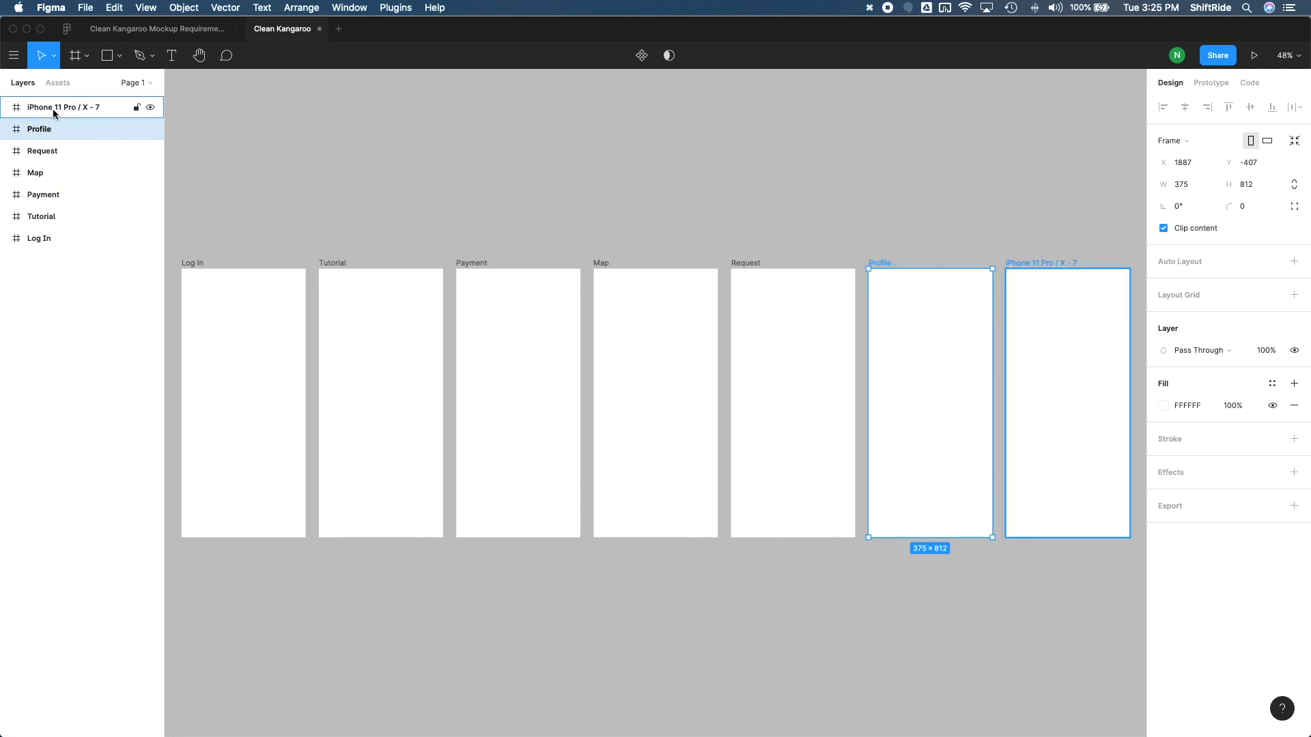
text(Services)
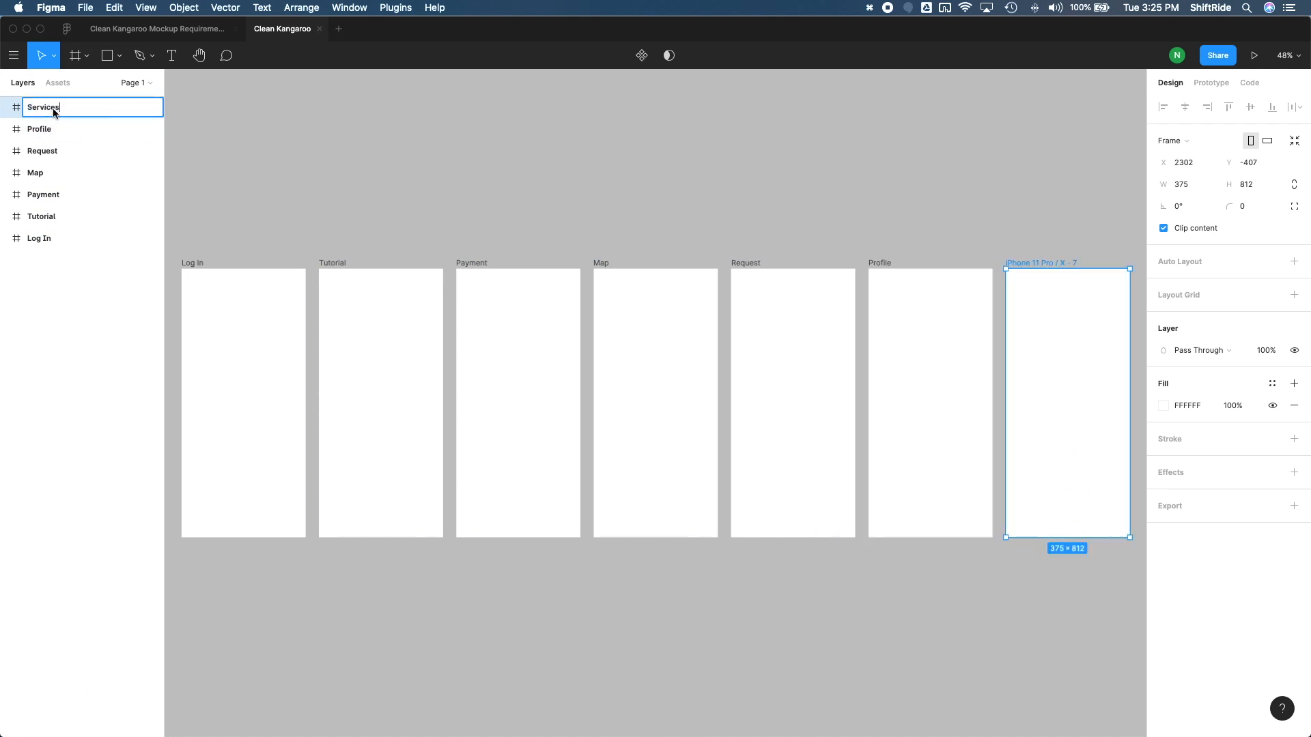
key(Return)
click(348, 213)
Look through both pages of the Clean-Kangaroo-Mockup-Sketch in Preview to compare its screens with the seven named frames
key(ctrl+Up)
key(ctrl+Up)
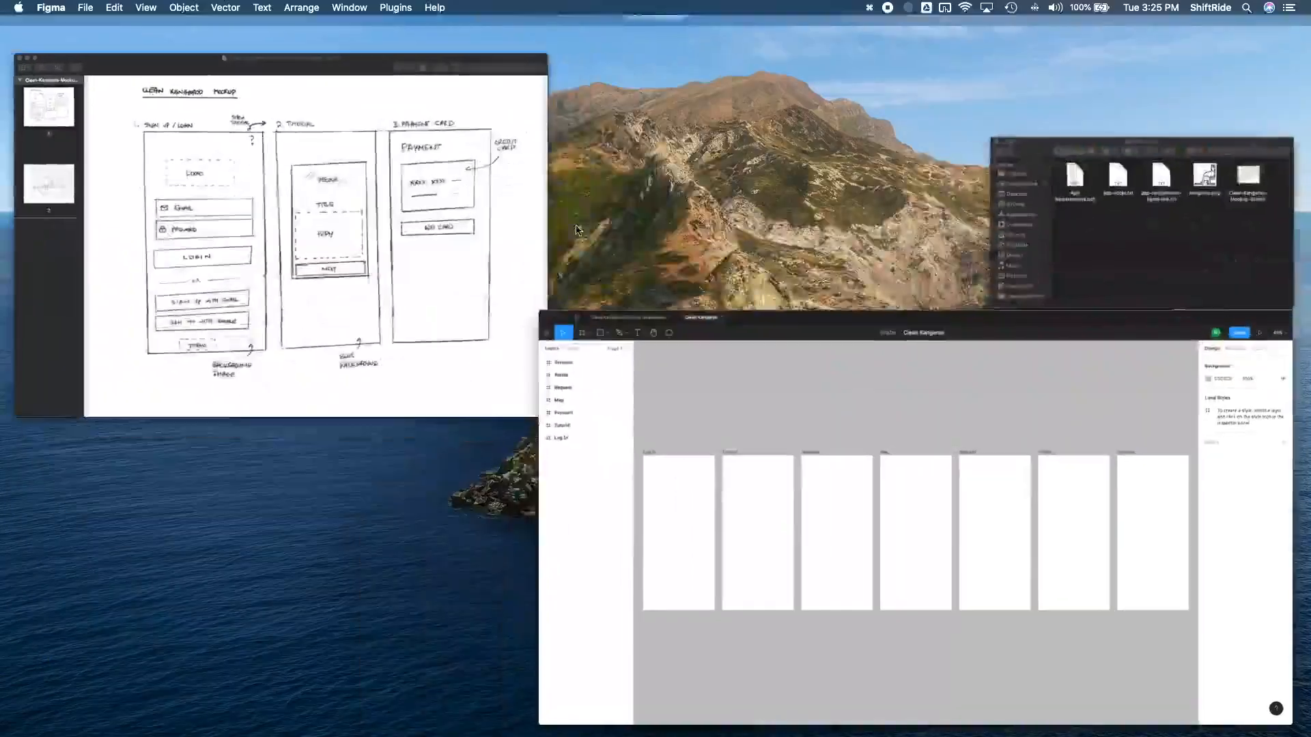
key(ctrl+Up)
click(448, 197)
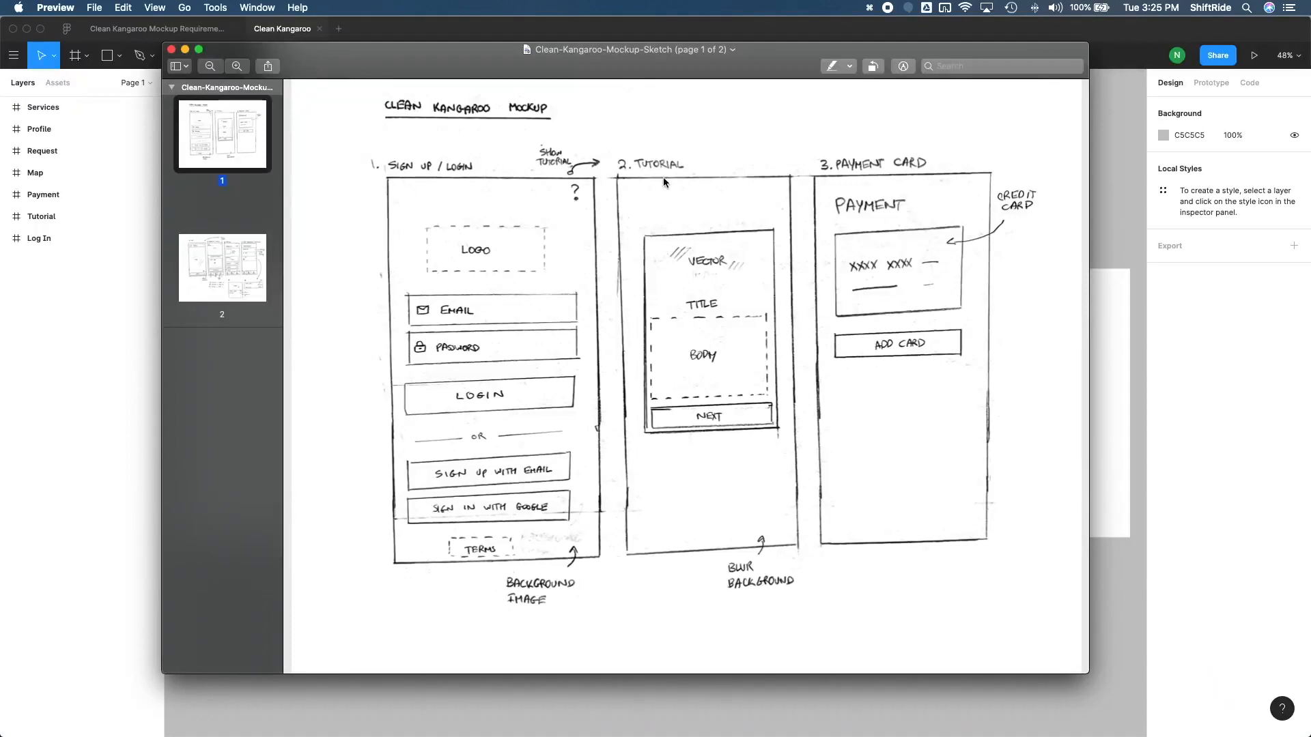
scroll(910, 172, down, 10)
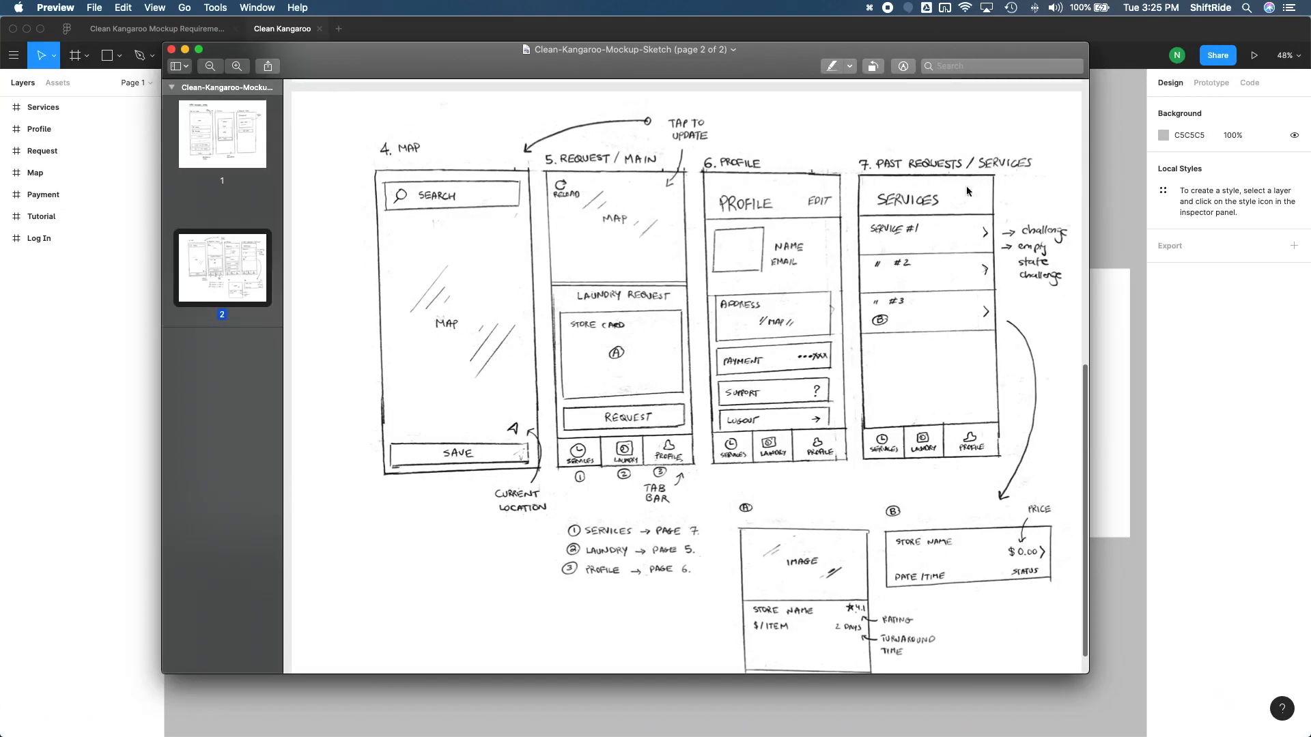
click(89, 379)
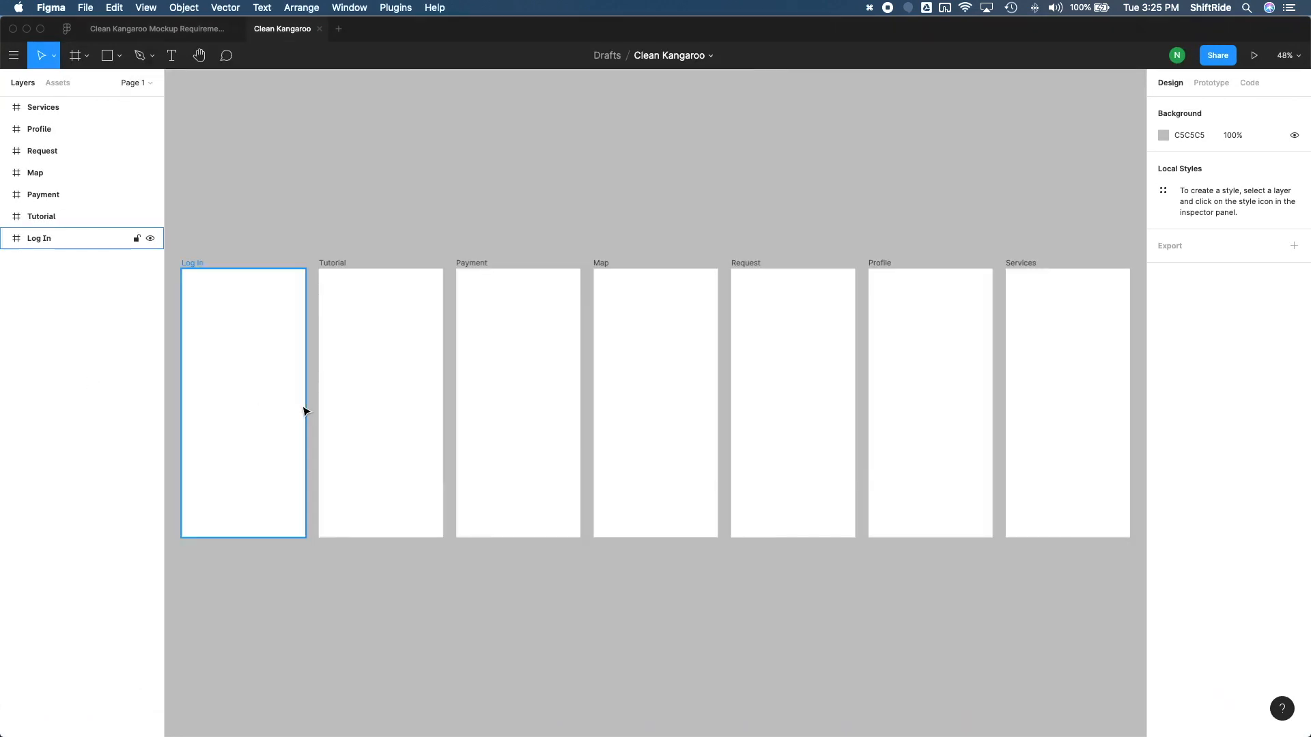
Examine the Sign Up / Login screen on the sketch's first page in Preview, then return to the Log In frame in Figma
click(192, 266)
key(shift+1)
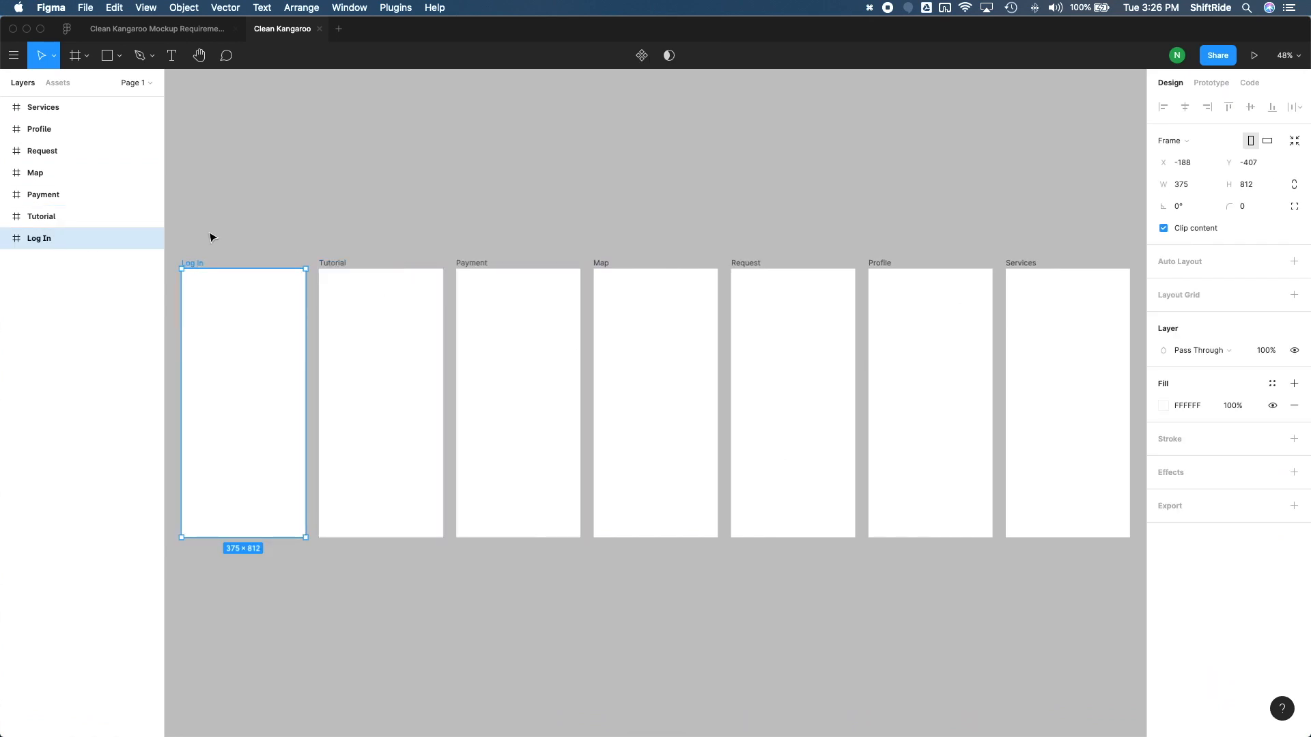
scroll(180, 261, left, 1)
drag(180, 261, 316, 552)
click(818, 314)
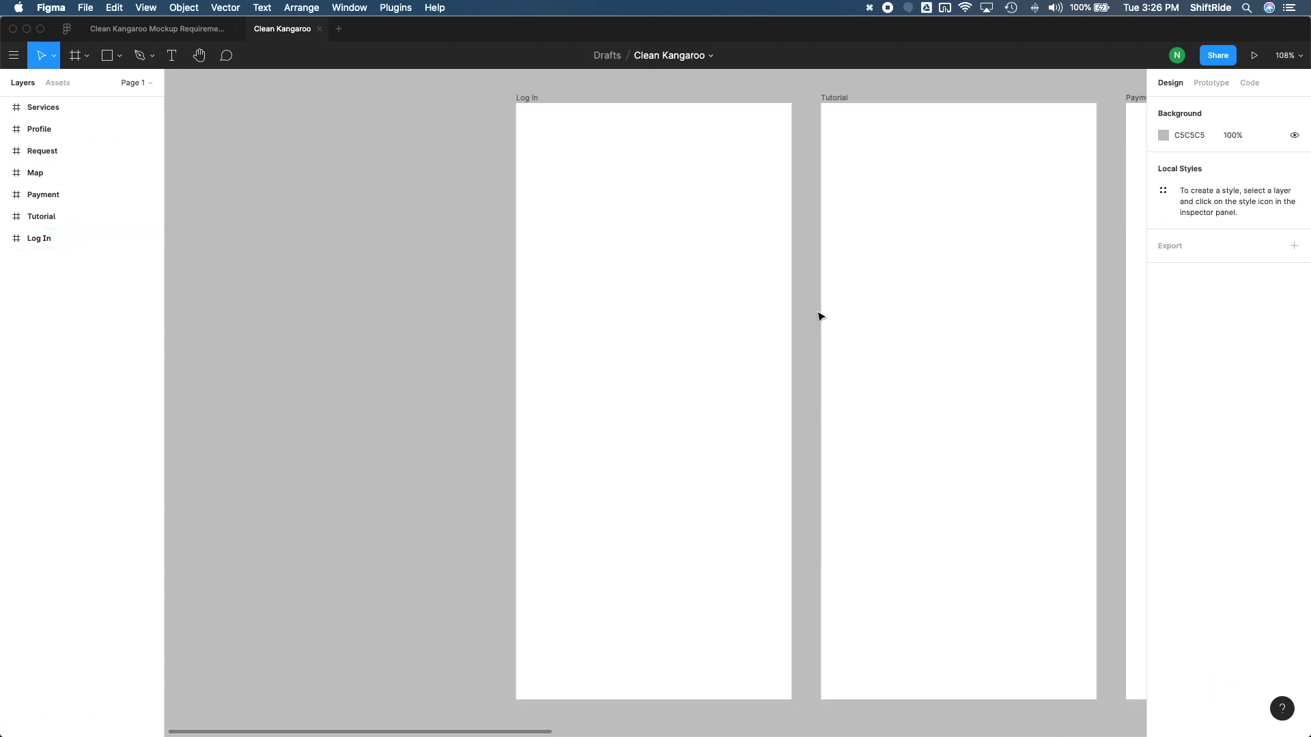
key(ctrl+Up)
click(508, 357)
scroll(508, 356, up, 10)
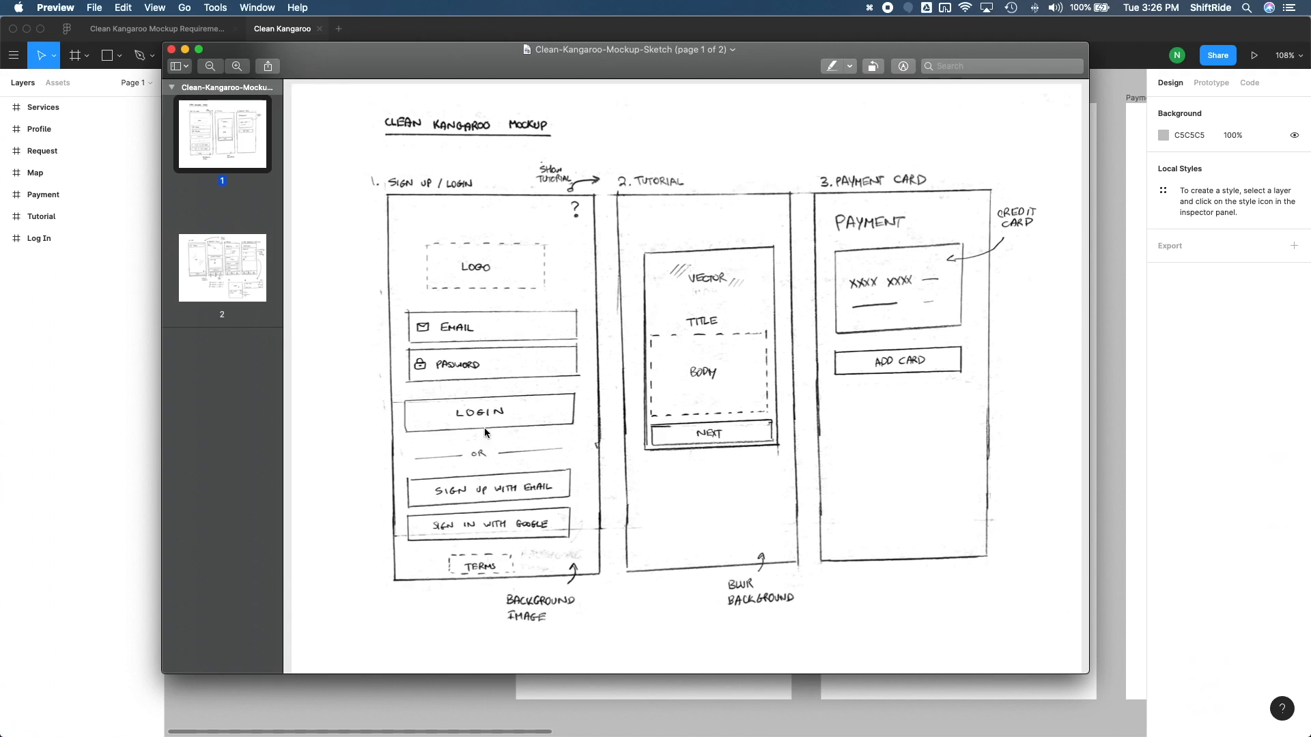
key(super+Tab)
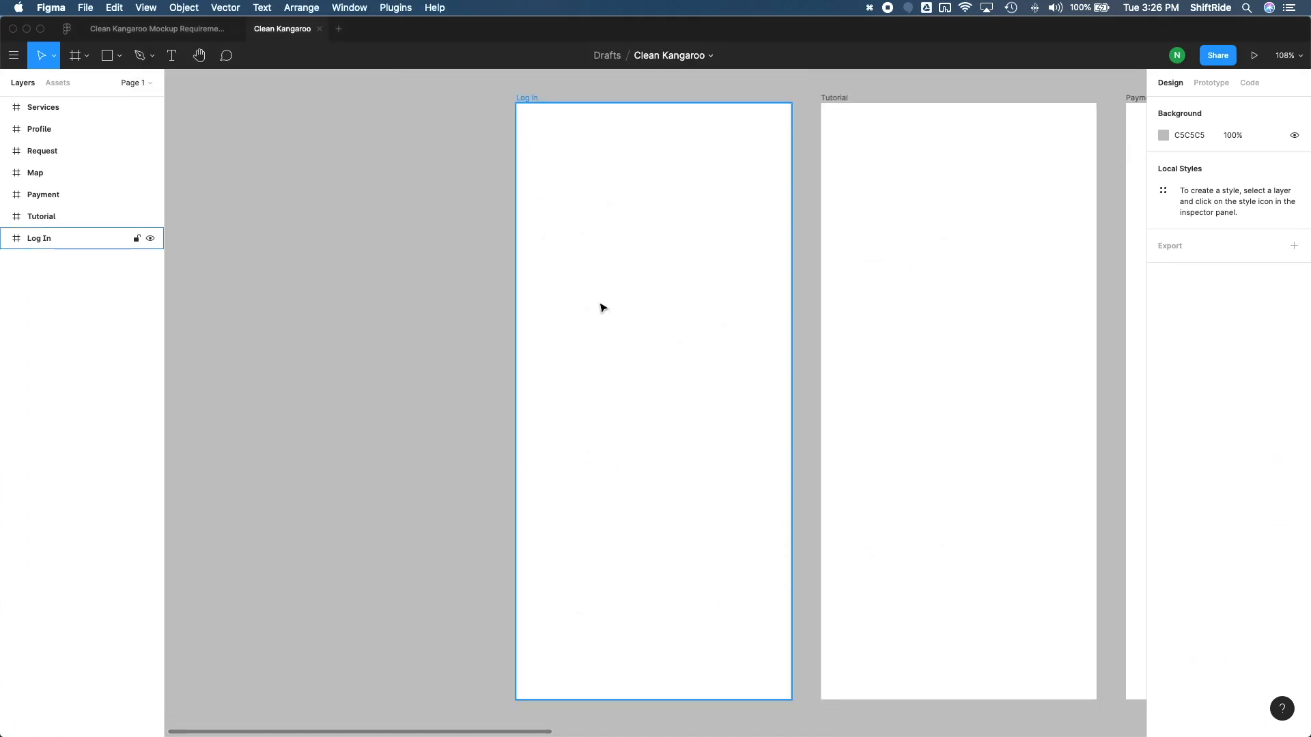
Draw a rectangle about 326 × 55 across the upper part of the Log In frame
key(r)
mouse_move(536, 271)
mouse_down()
mouse_move(619, 305)
mouse_move(774, 311)
mouse_up()
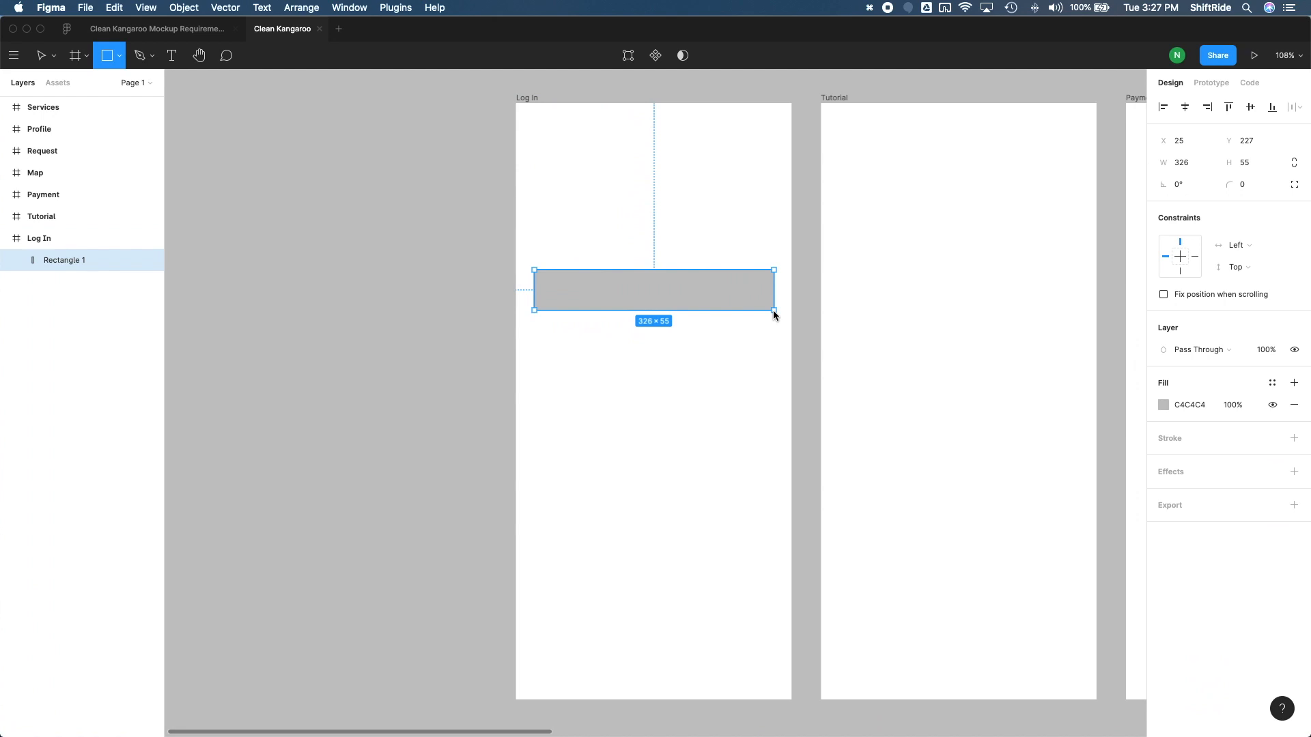
drag(773, 311, 773, 311)
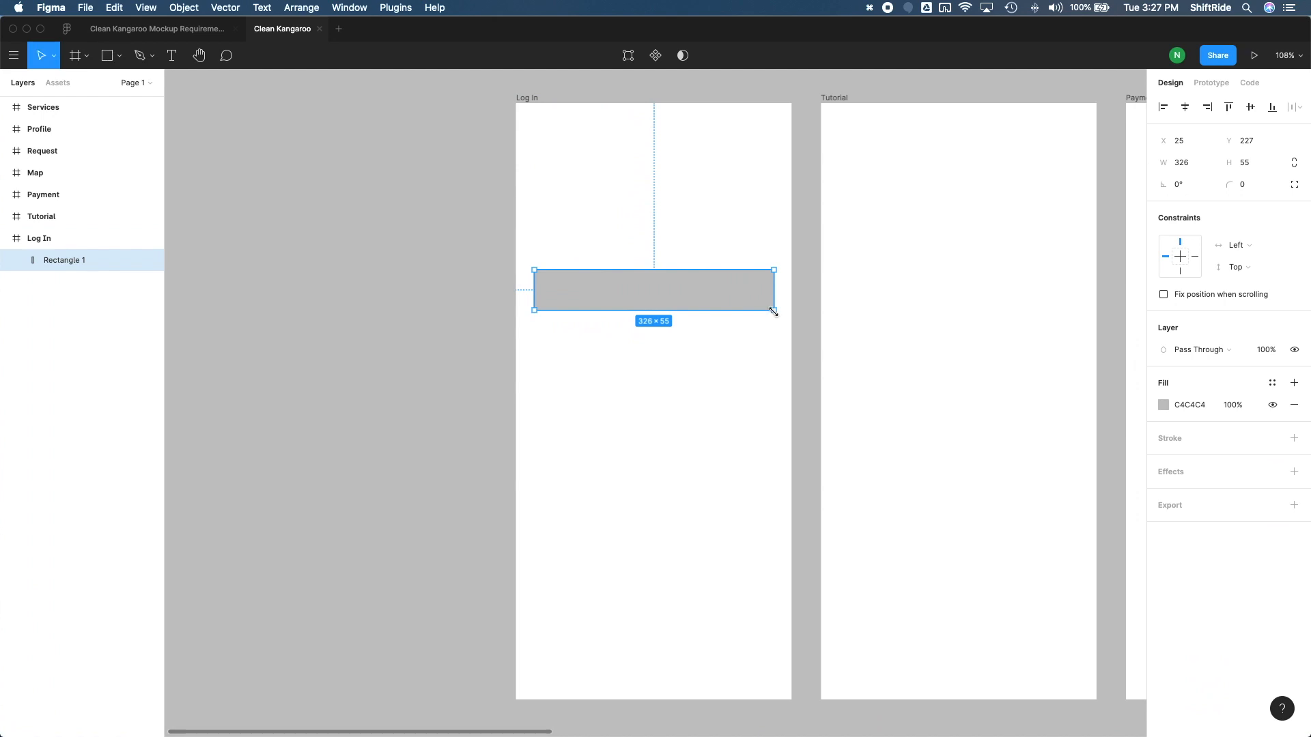
Set the rectangle's width to 325 and check its side margins within the Log In frame
key(alt)
click(1187, 169)
click(1186, 169)
key(Return)
key(alt)
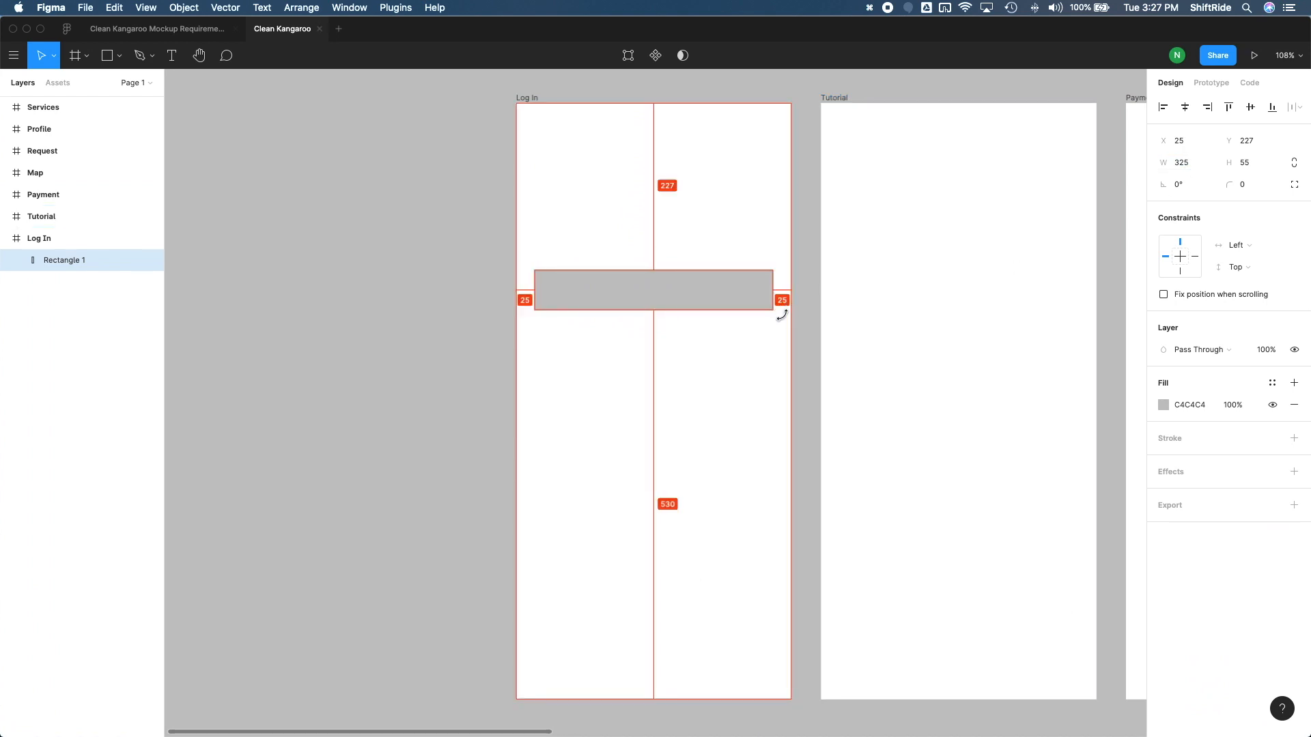
click(725, 366)
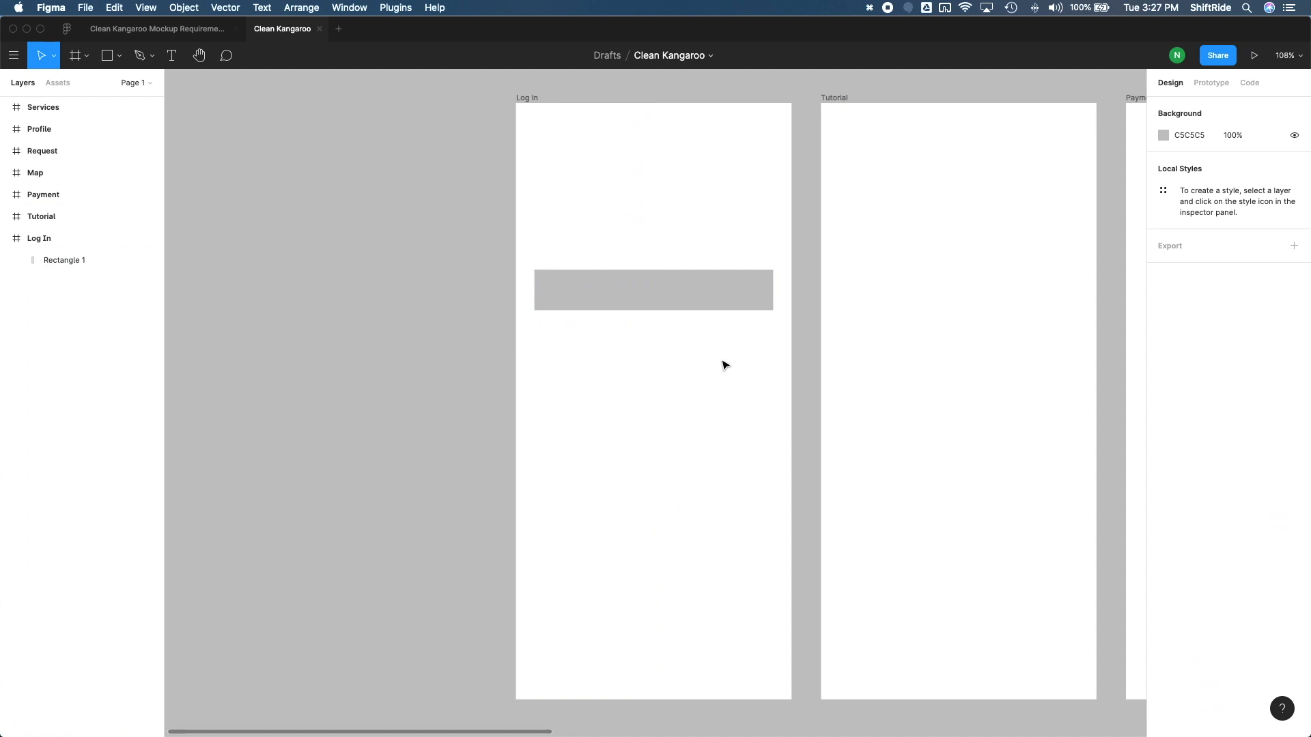
Show the rulers and place vertical guides along the rectangle's left and right edges
key(shift+r)
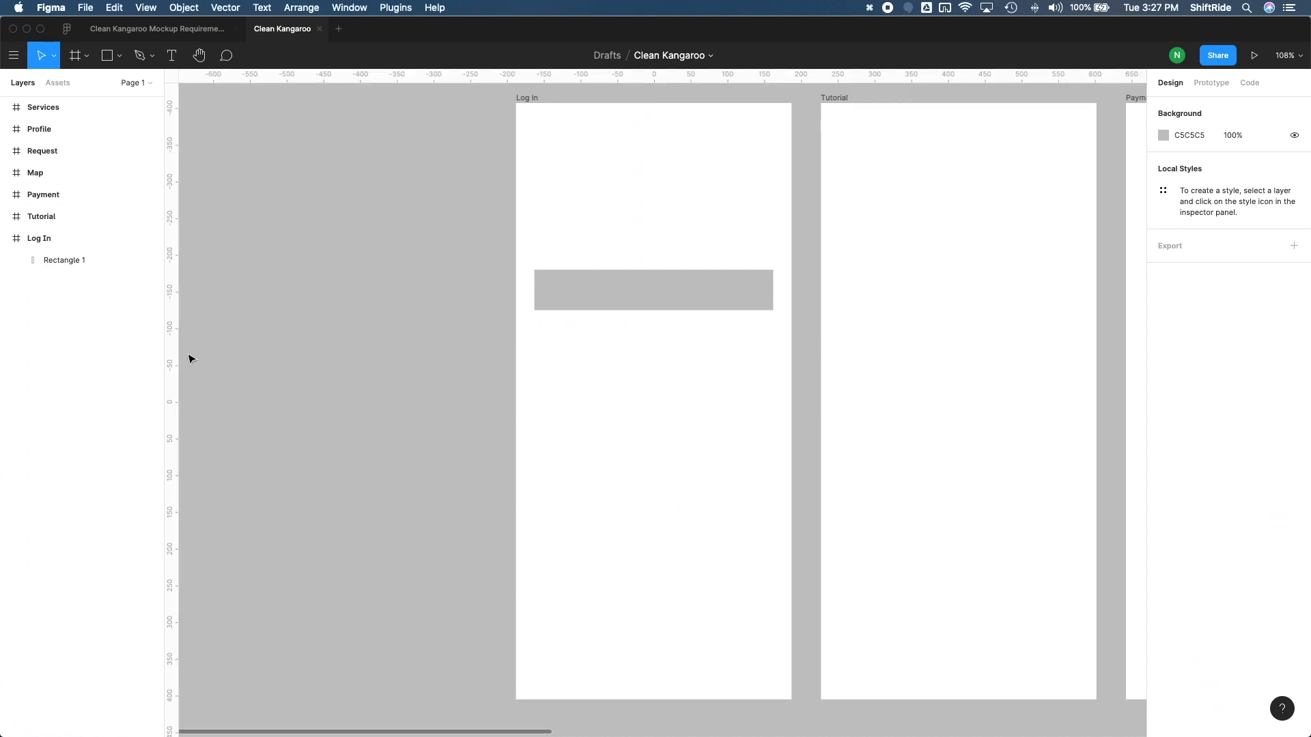
drag(175, 353, 535, 375)
drag(175, 342, 773, 480)
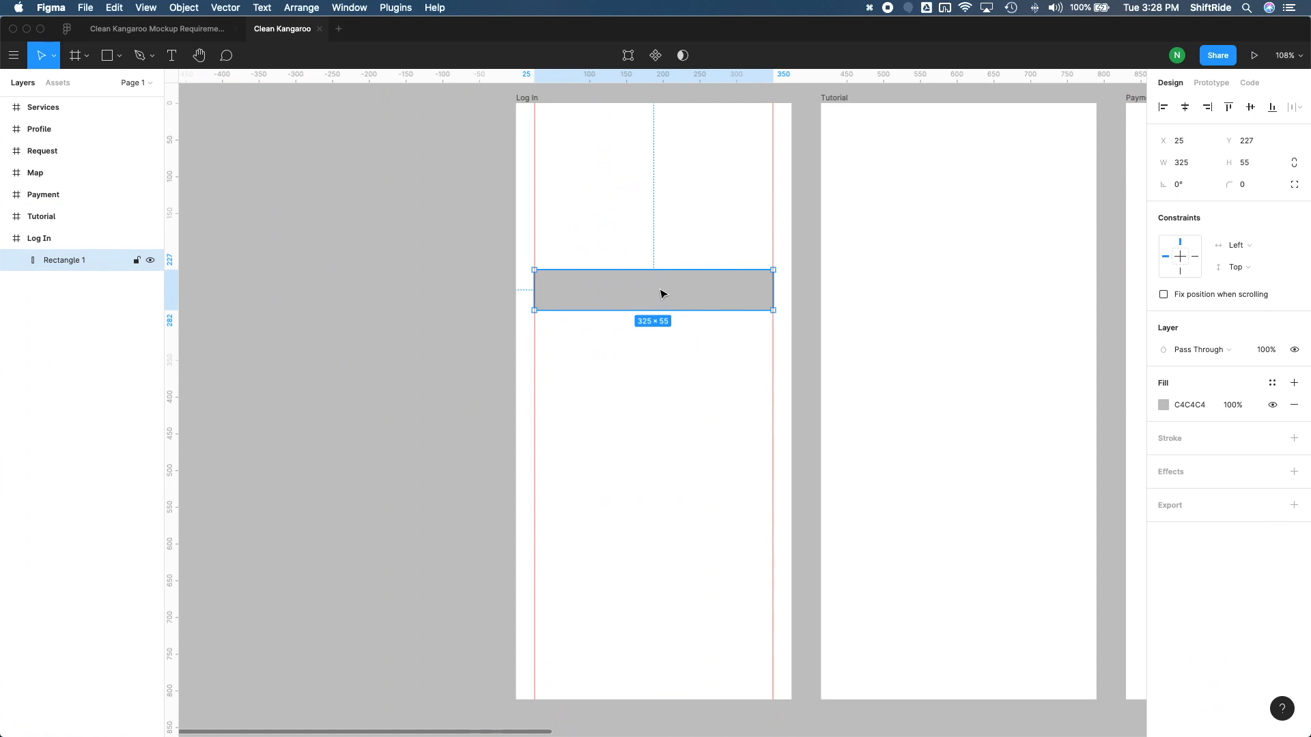
Duplicate the rectangle directly below itself, leaving a 3 px gap between the two
drag(661, 294, 658, 333)
key(Down)
key(Down)
key(Down)
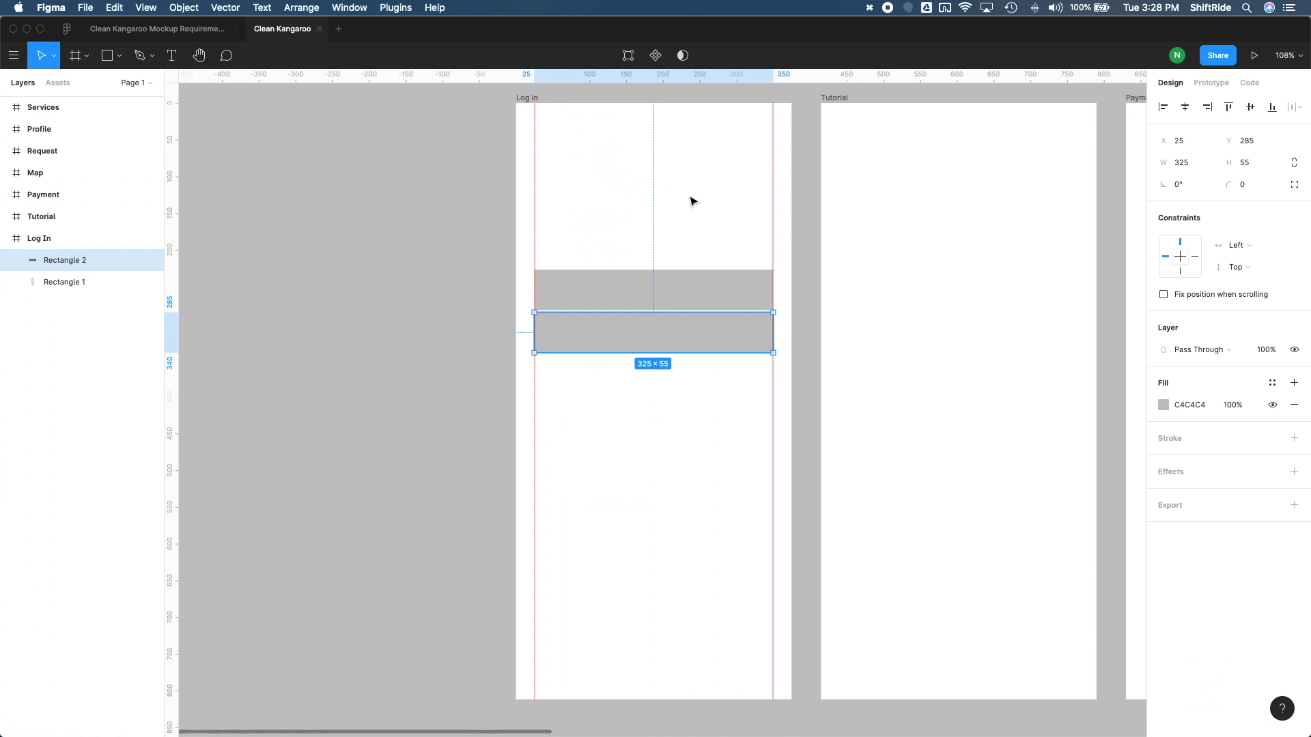
Repeat the duplication three times to make an evenly spaced stack of five rectangles
key(super+d)
key(super+d)
key(super+d)
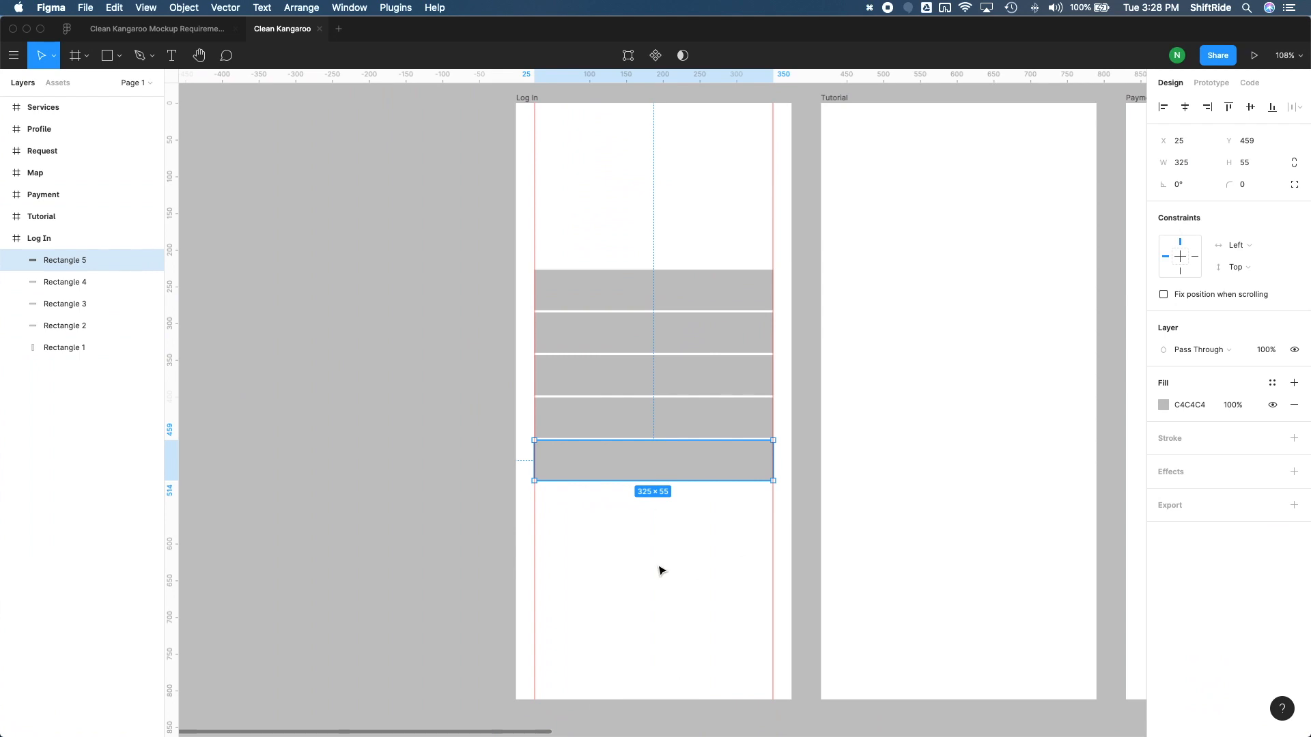
Move the two lowest rectangles down together by about 200 px toward the bottom of the Log In frame
drag(686, 517, 632, 419)
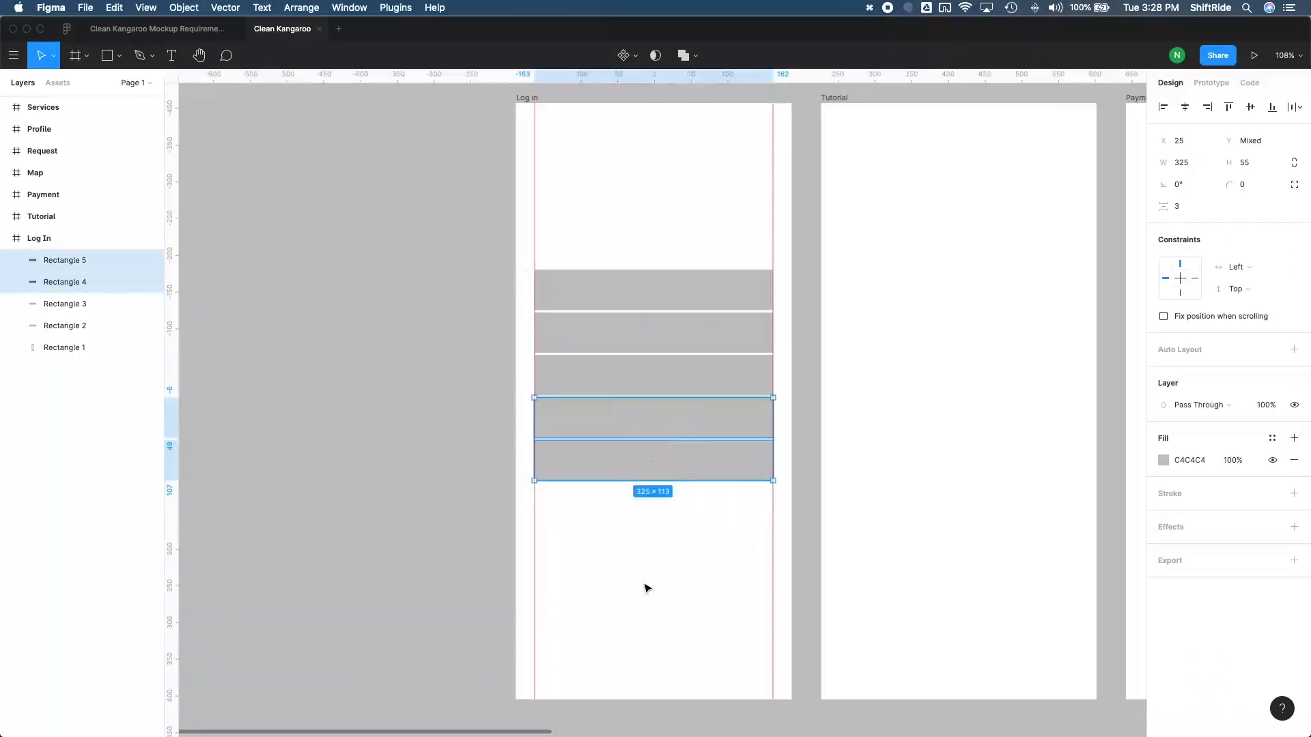
key(shift+Down)
key(shift+Down)
key(shift+Down)
key(shift+Down)
key(shift+Down)
key(shift+Down)
key(shift+Down)
key(shift+Down)
key(shift+Down)
key(shift+Down)
key(shift+Down)
key(shift+Down)
key(shift+Down)
key(shift+Down)
key(shift+Down)
key(shift+Down)
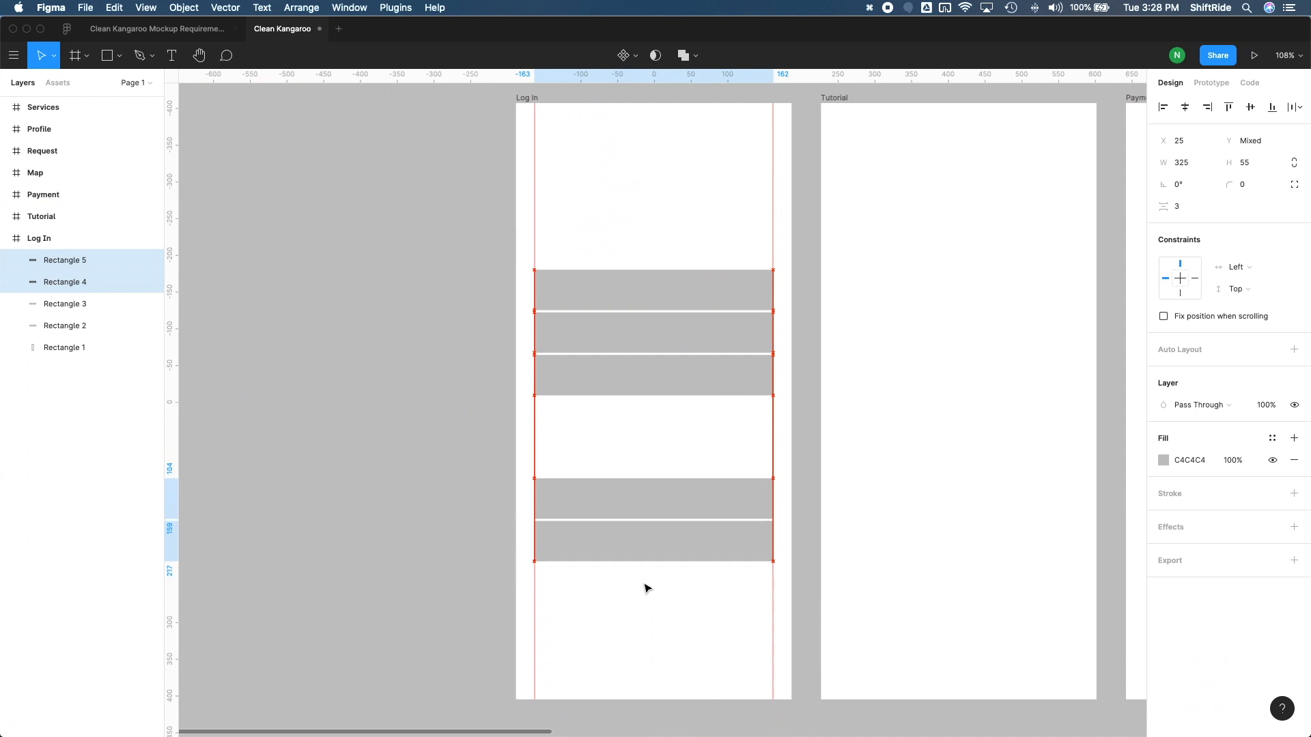
key(shift+Down)
key(shift+Down)
key(shift+Down)
key(shift+Down)
click(662, 480)
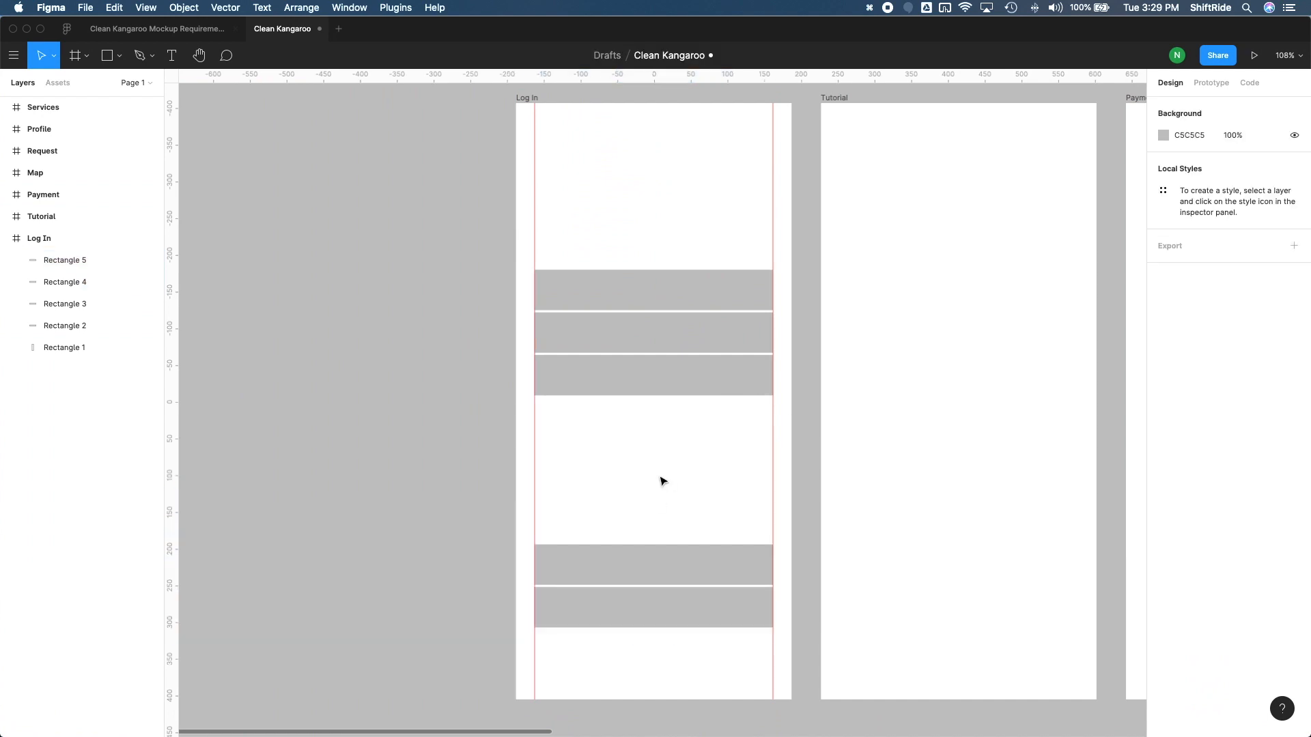
Move the third rectangle down 30 px to separate it from the top two
click(664, 378)
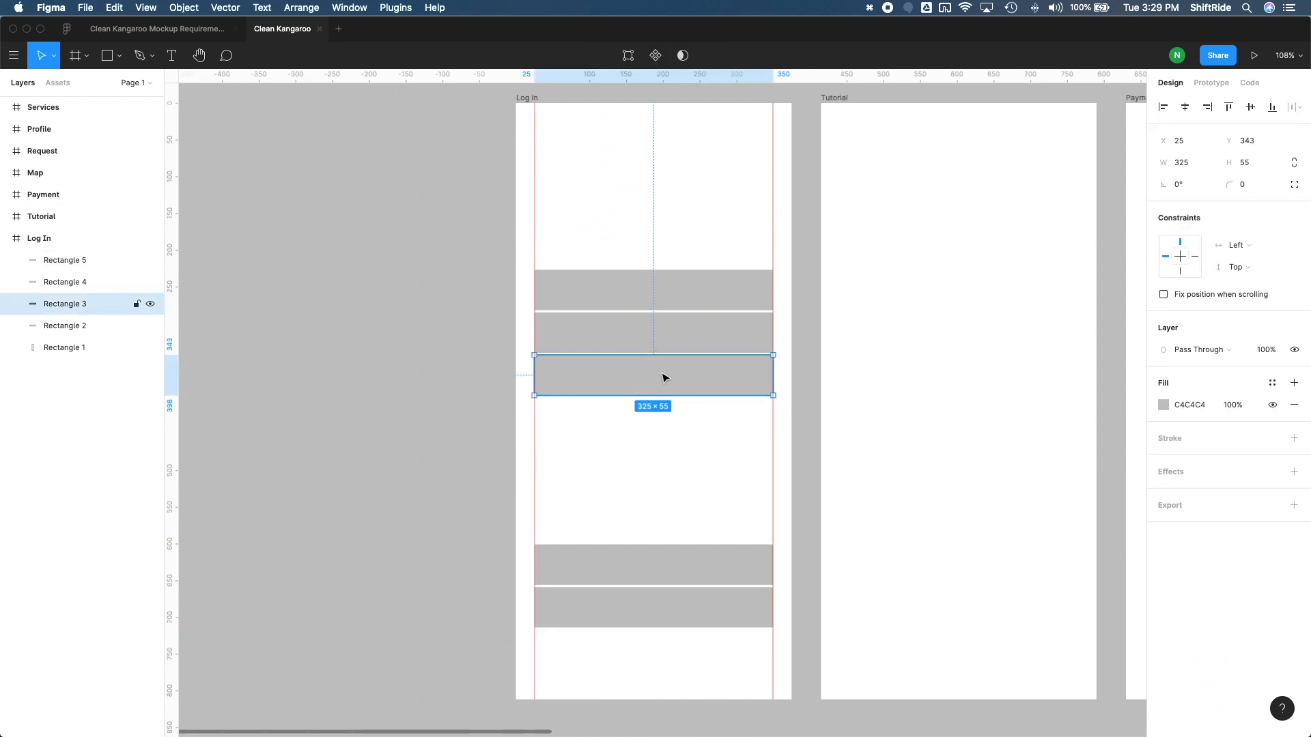
key(shift+Down)
key(shift+Down)
key(shift+Down)
Change the fill of the top two rectangles to white, FFFFFF
scroll(658, 273, right, 1)
click(656, 222)
drag(656, 221, 617, 330)
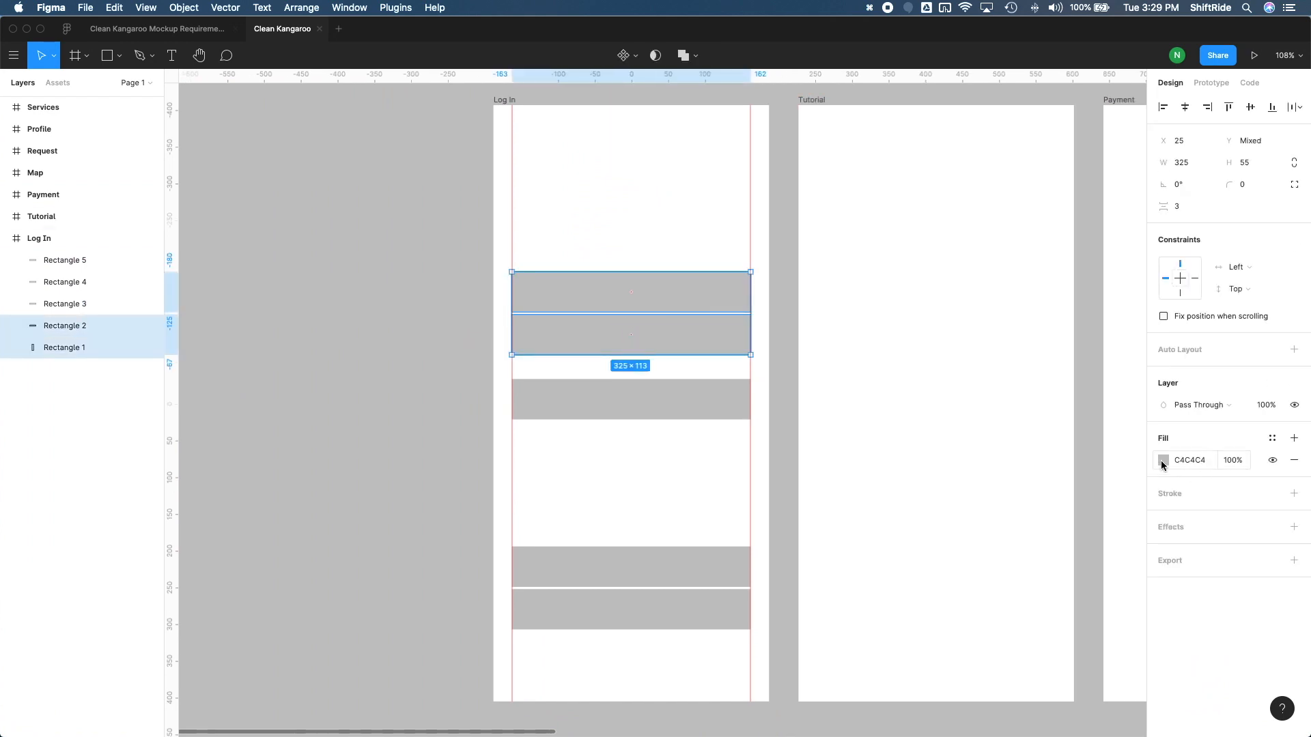
click(1163, 461)
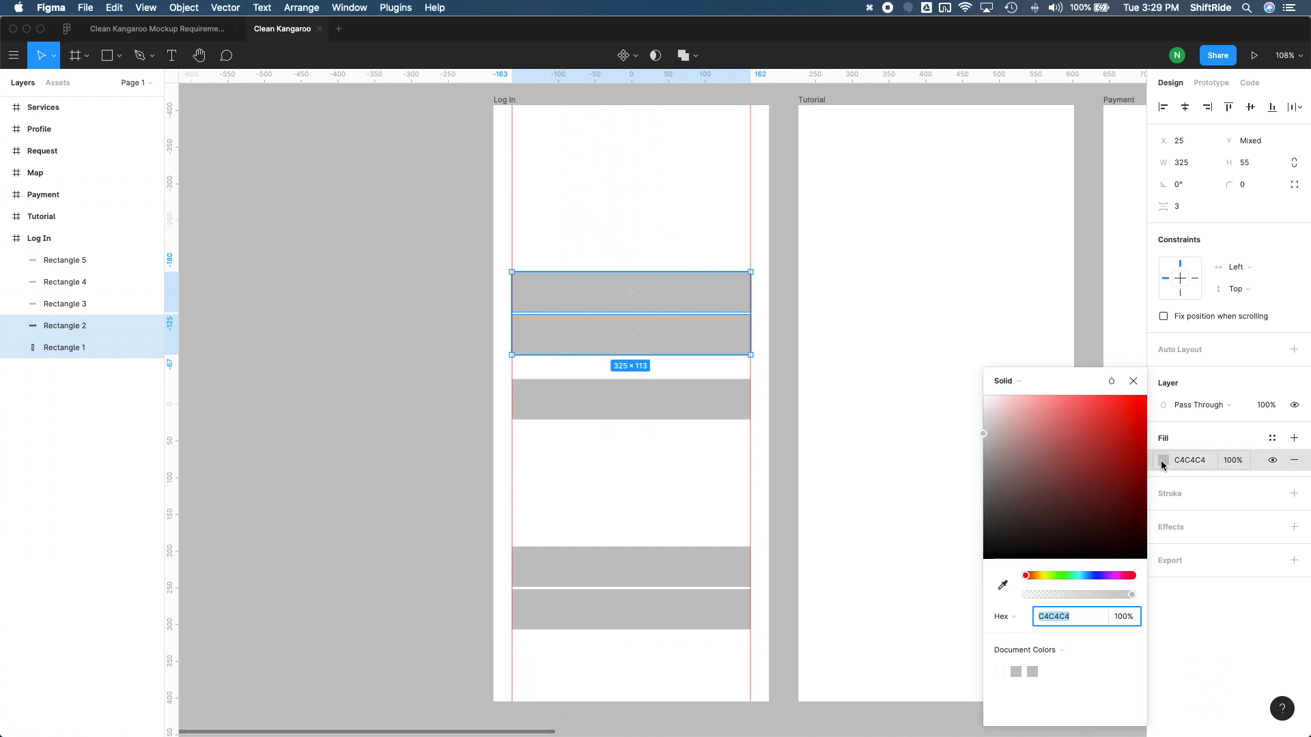
drag(991, 431, 974, 375)
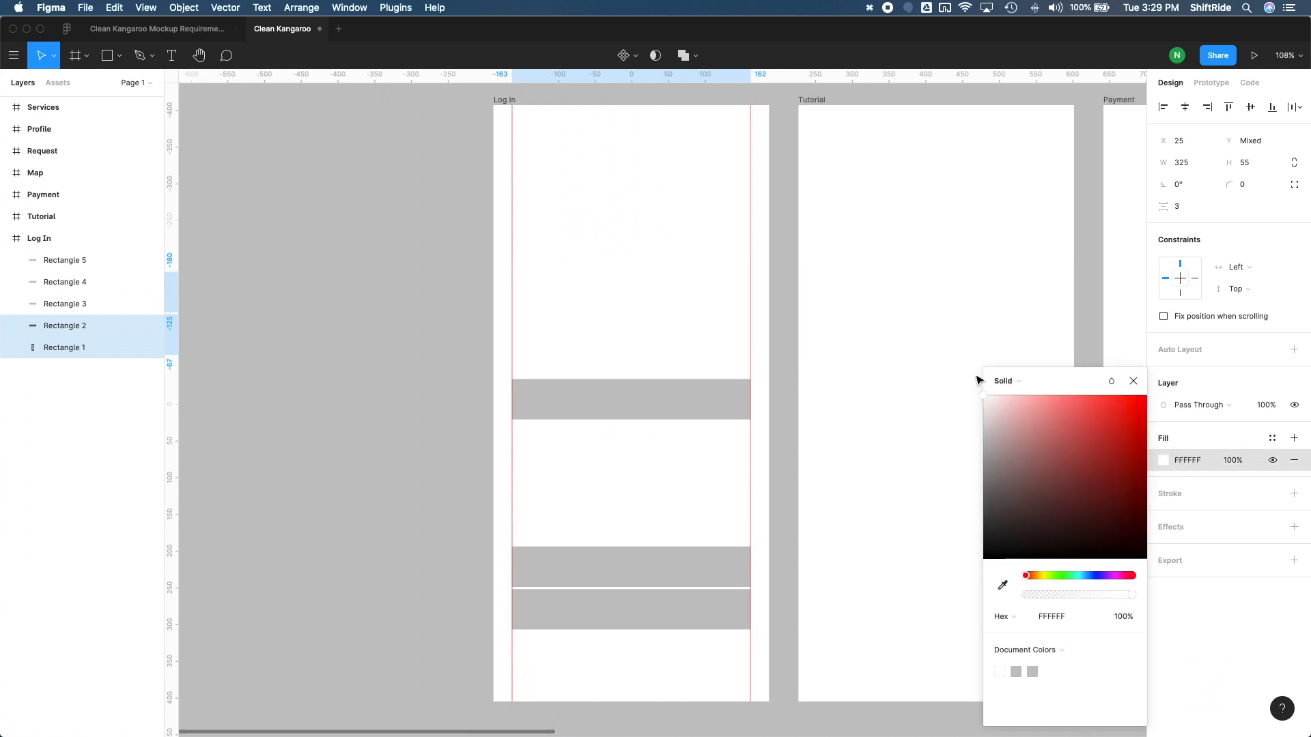
Add an inside stroke to the top two rectangles with colour C9C9C9 and a weight of 1.5
click(1294, 492)
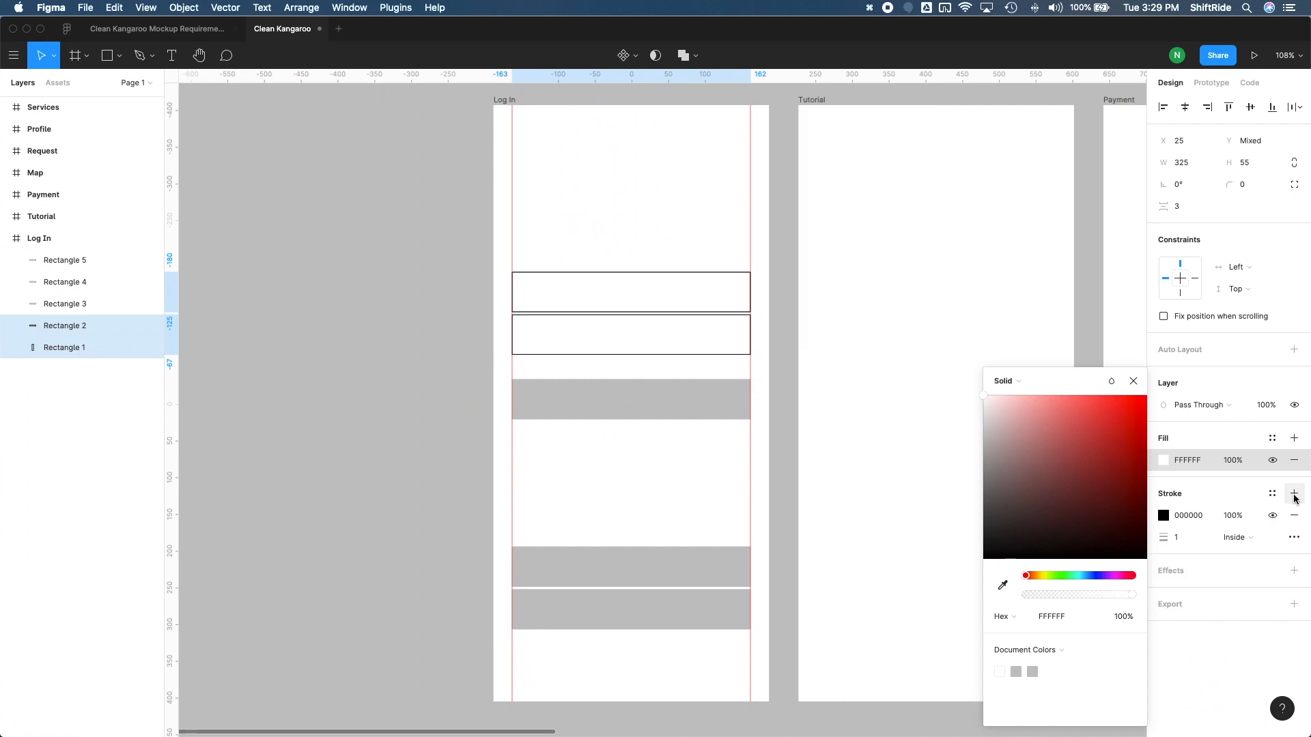
click(1163, 516)
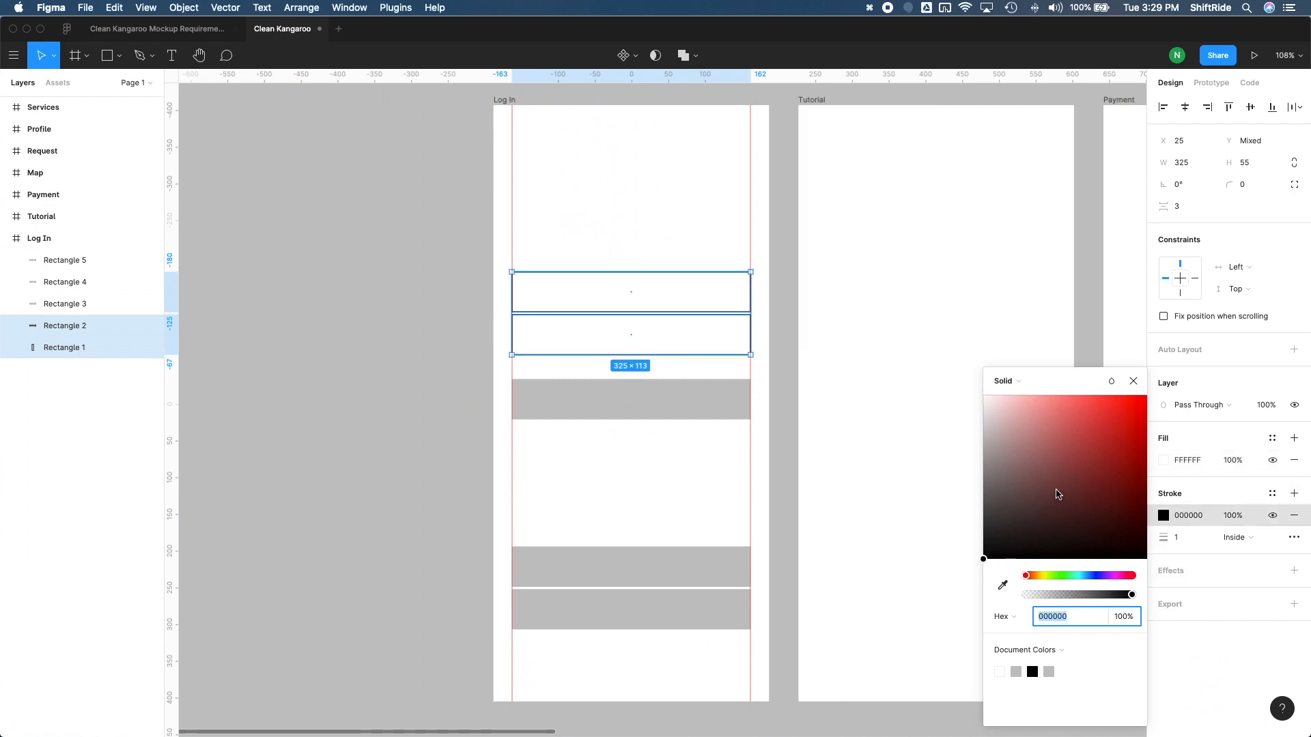
mouse_move(1002, 522)
mouse_down()
mouse_move(974, 491)
mouse_move(956, 436)
mouse_up()
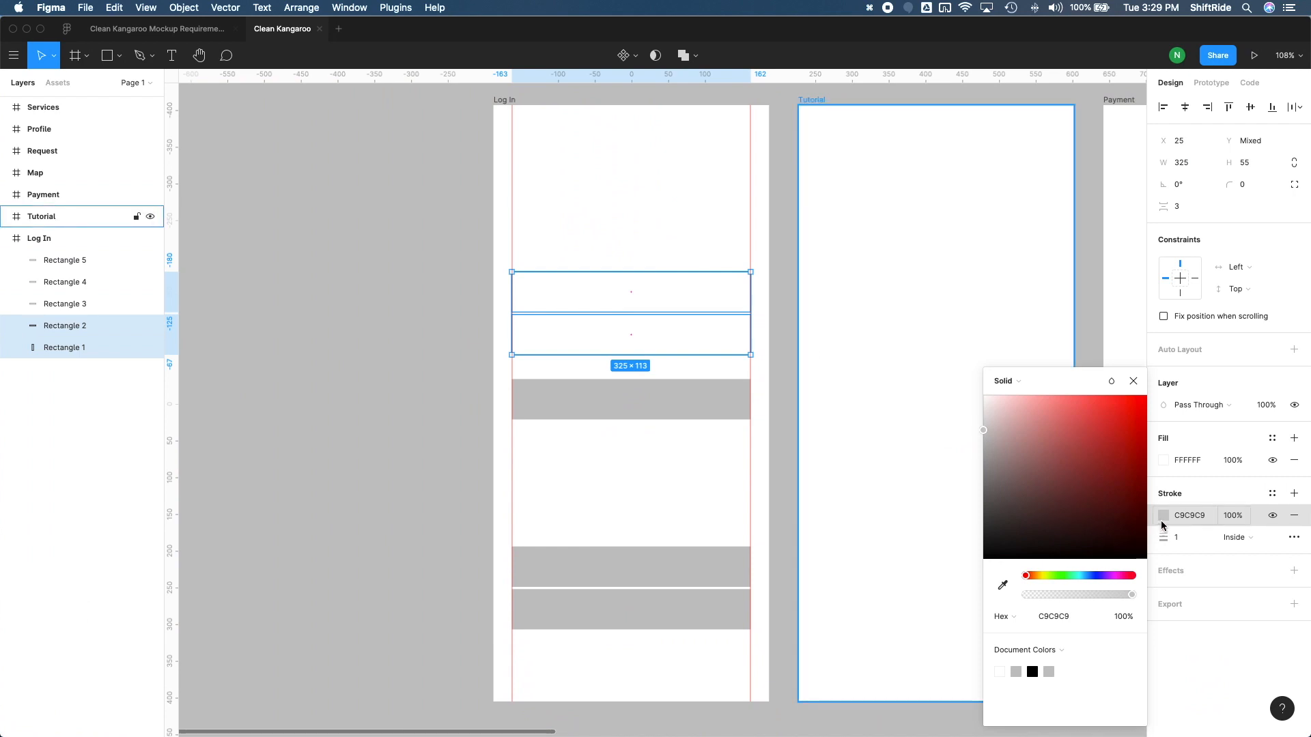
click(1176, 538)
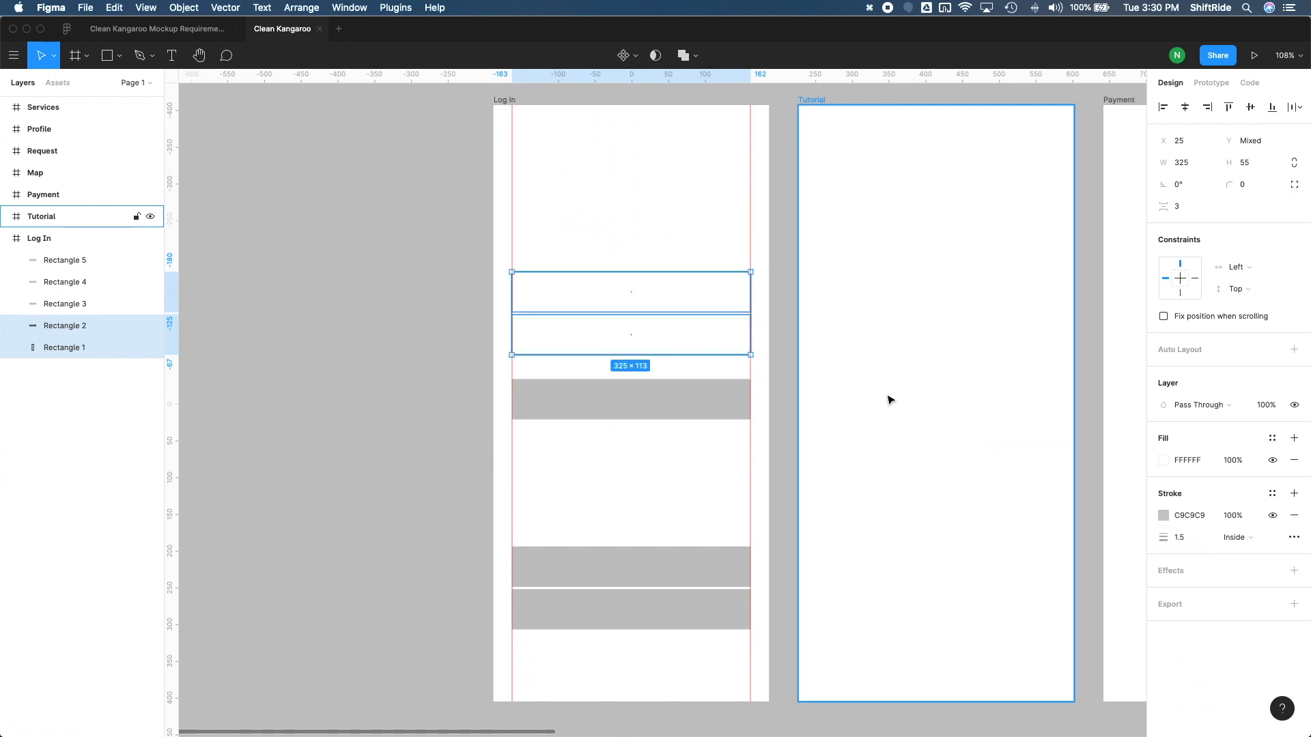
click(790, 374)
Set the corner radius of the top two rectangles to 8
click(686, 298)
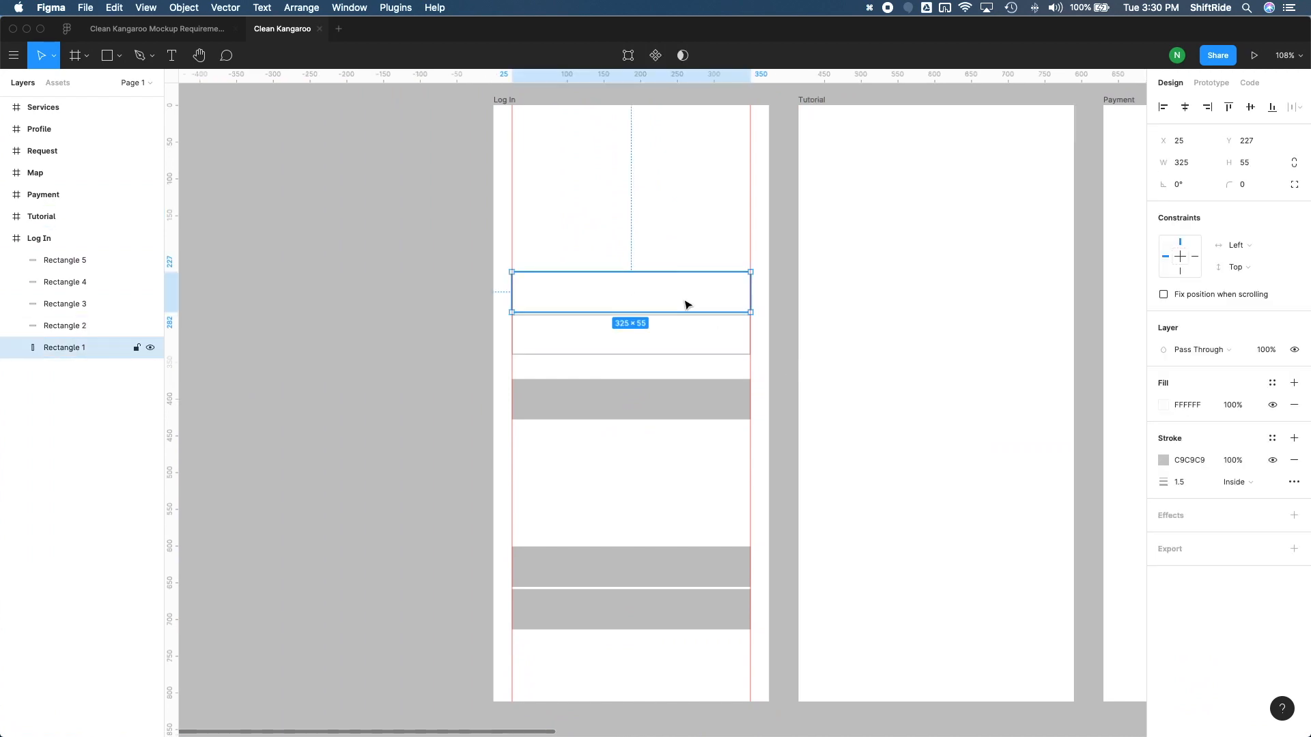
shift+click(686, 329)
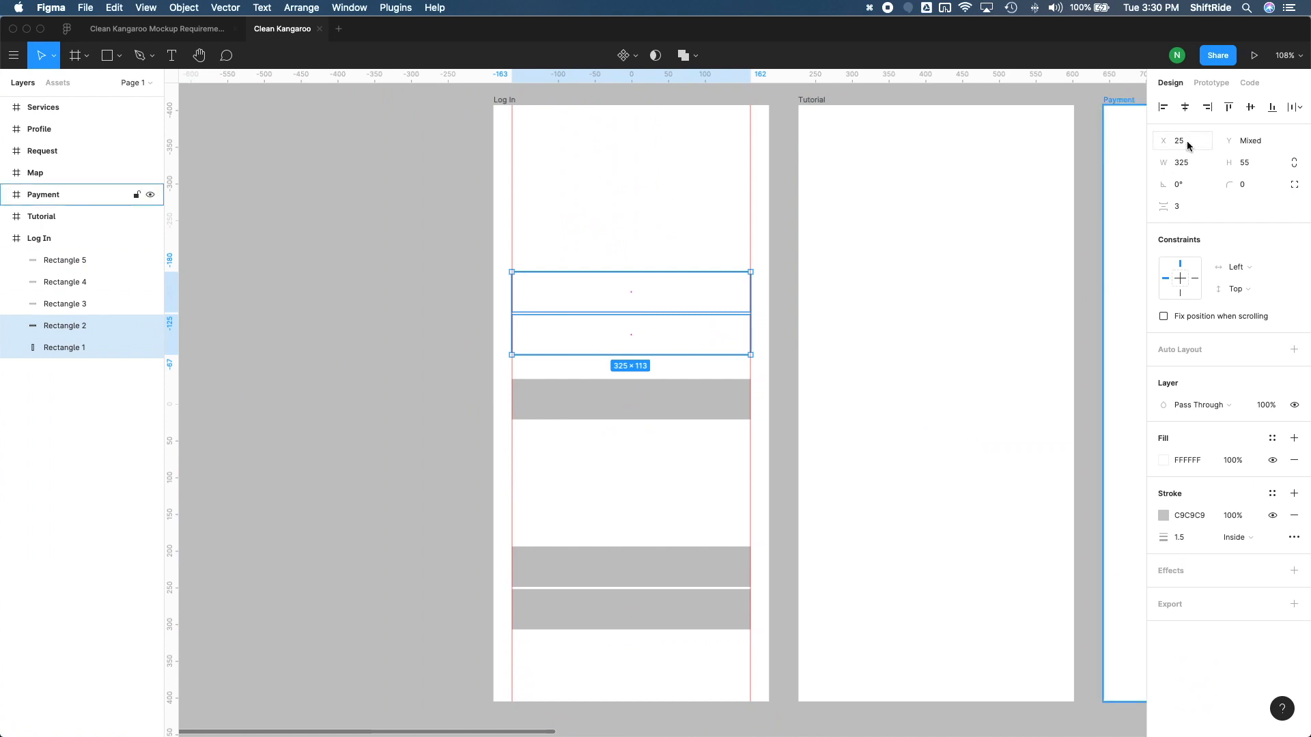
click(1243, 190)
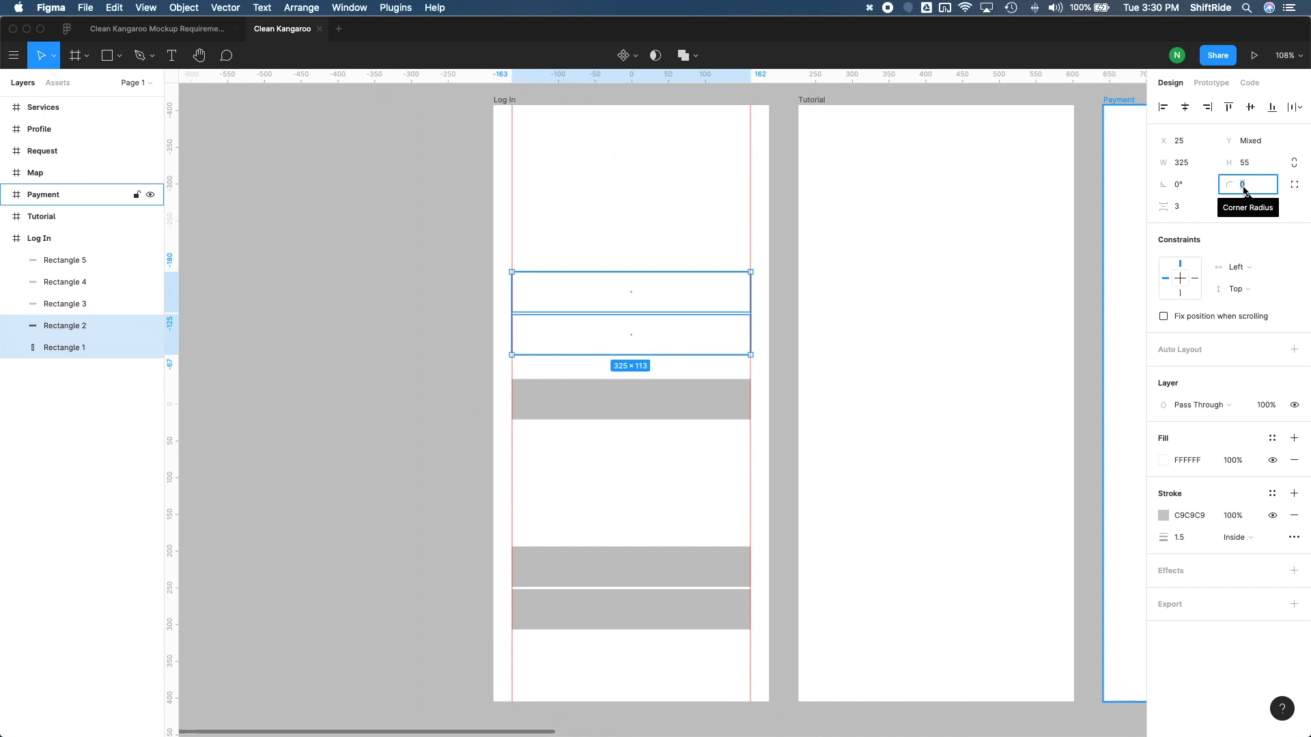
text(8)
key(Return)
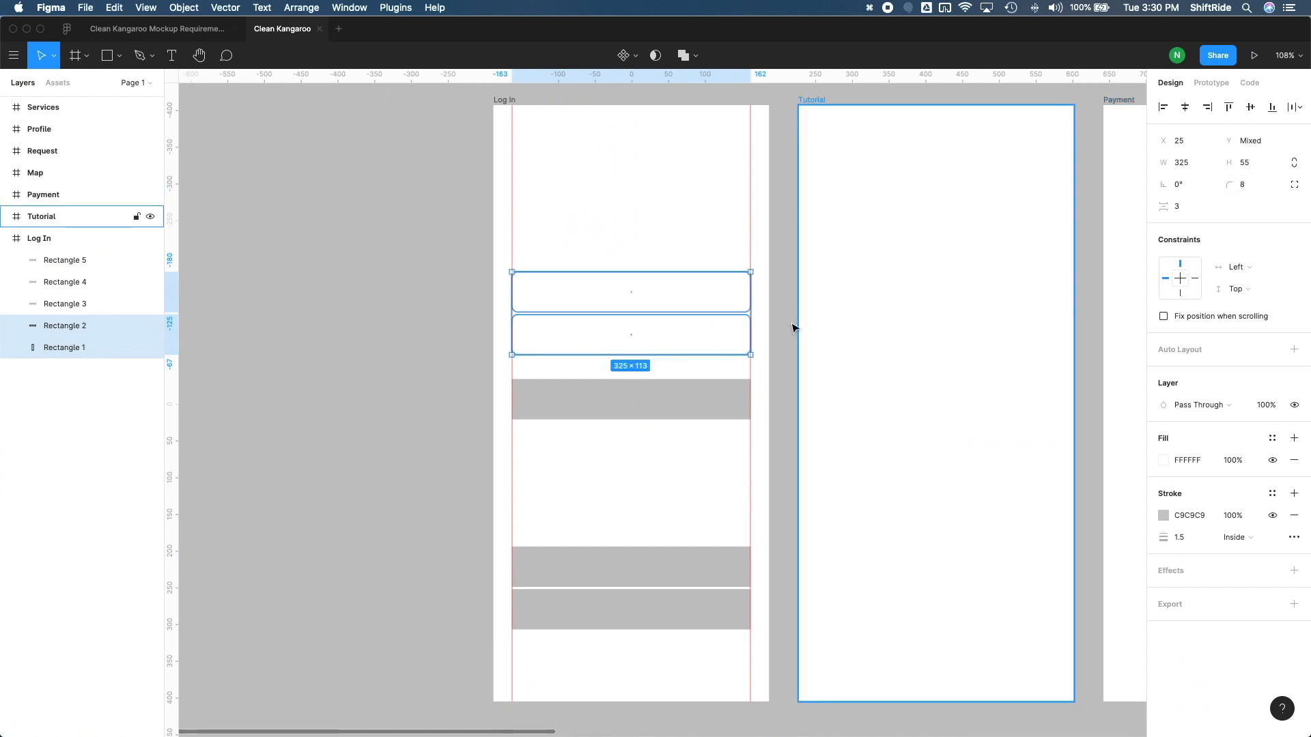
click(1251, 195)
key(Return)
click(786, 361)
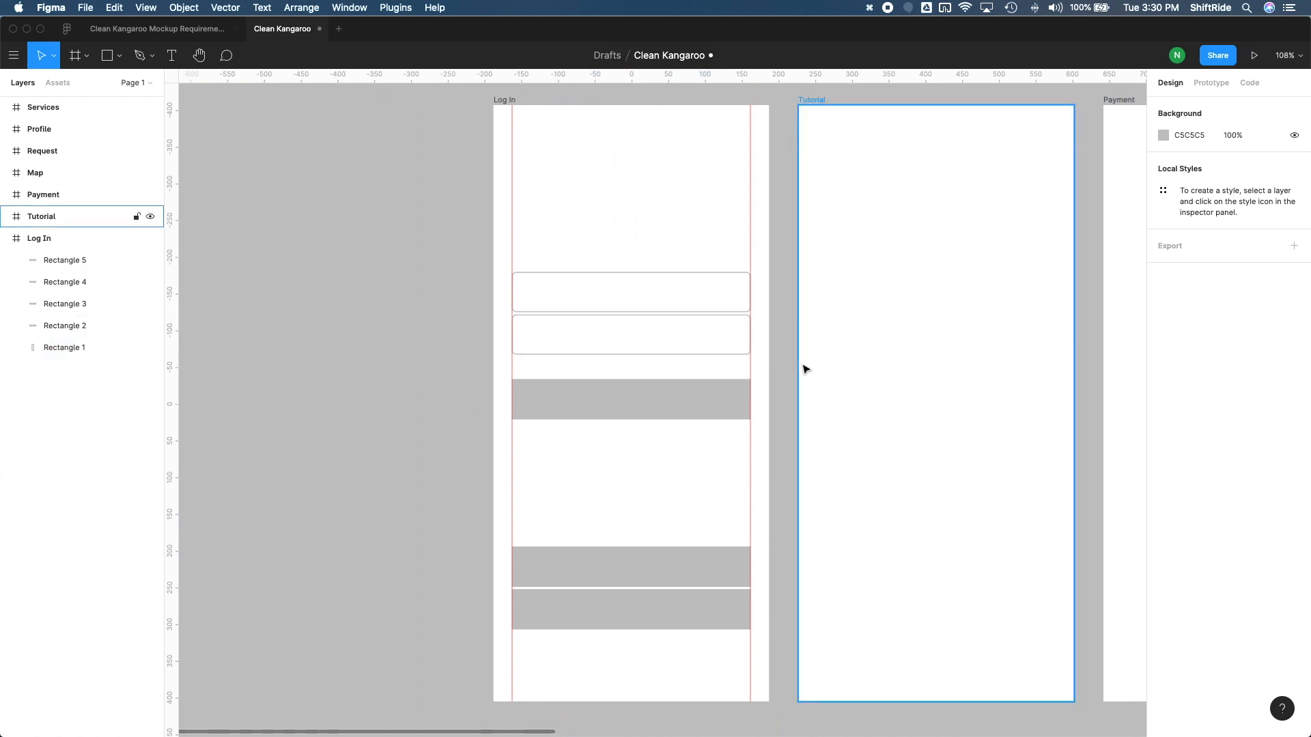
Set the corner radius of the three grey button rectangles to 6
click(724, 407)
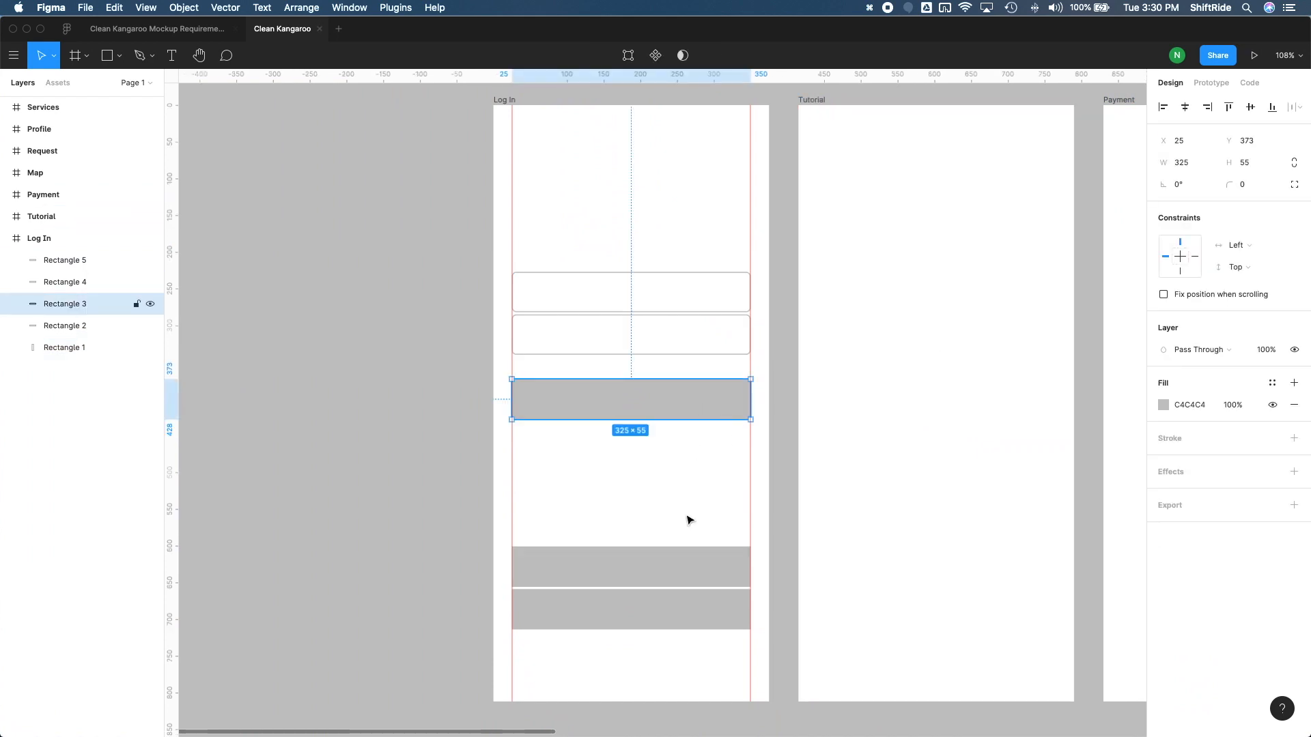
shift+click(685, 576)
shift+click(684, 614)
click(1249, 186)
text(6)
key(Return)
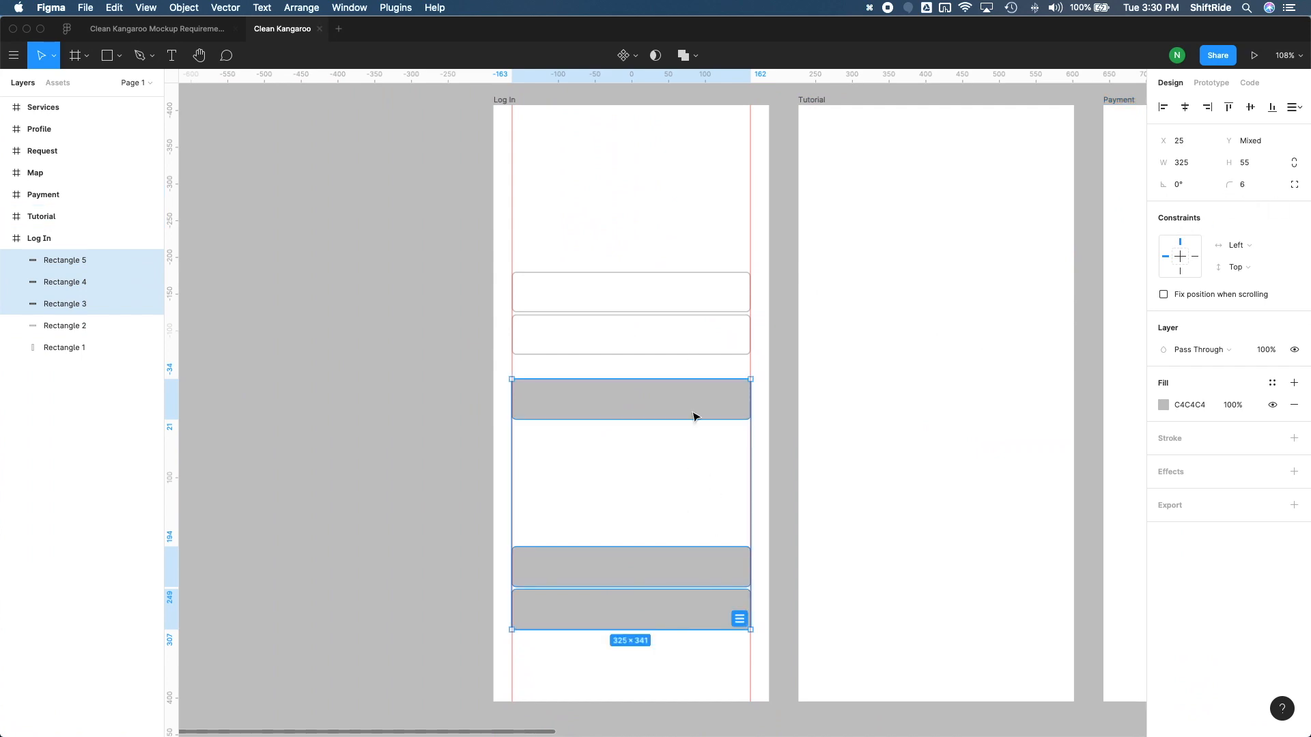
click(649, 444)
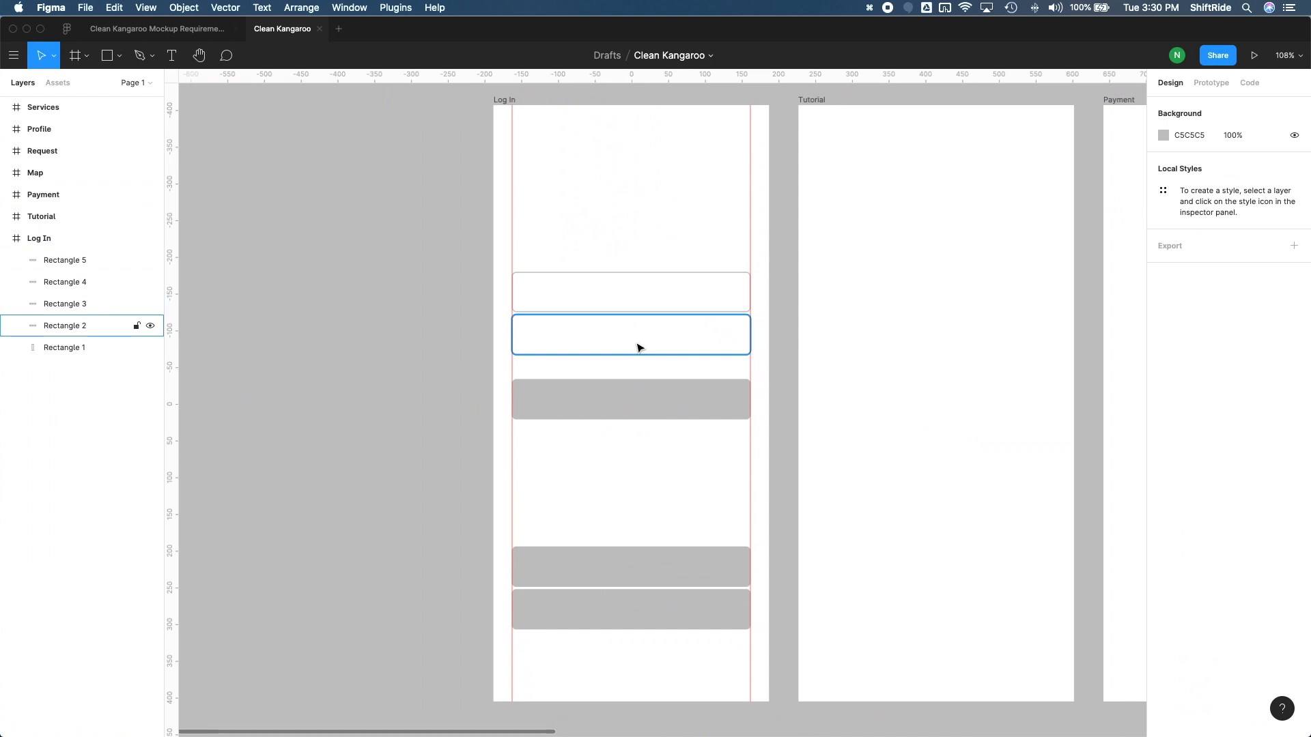
Add the label Email inside the first outlined field at X 51, Y 247, and widen its text box to 270
scroll(623, 332, up, 2)
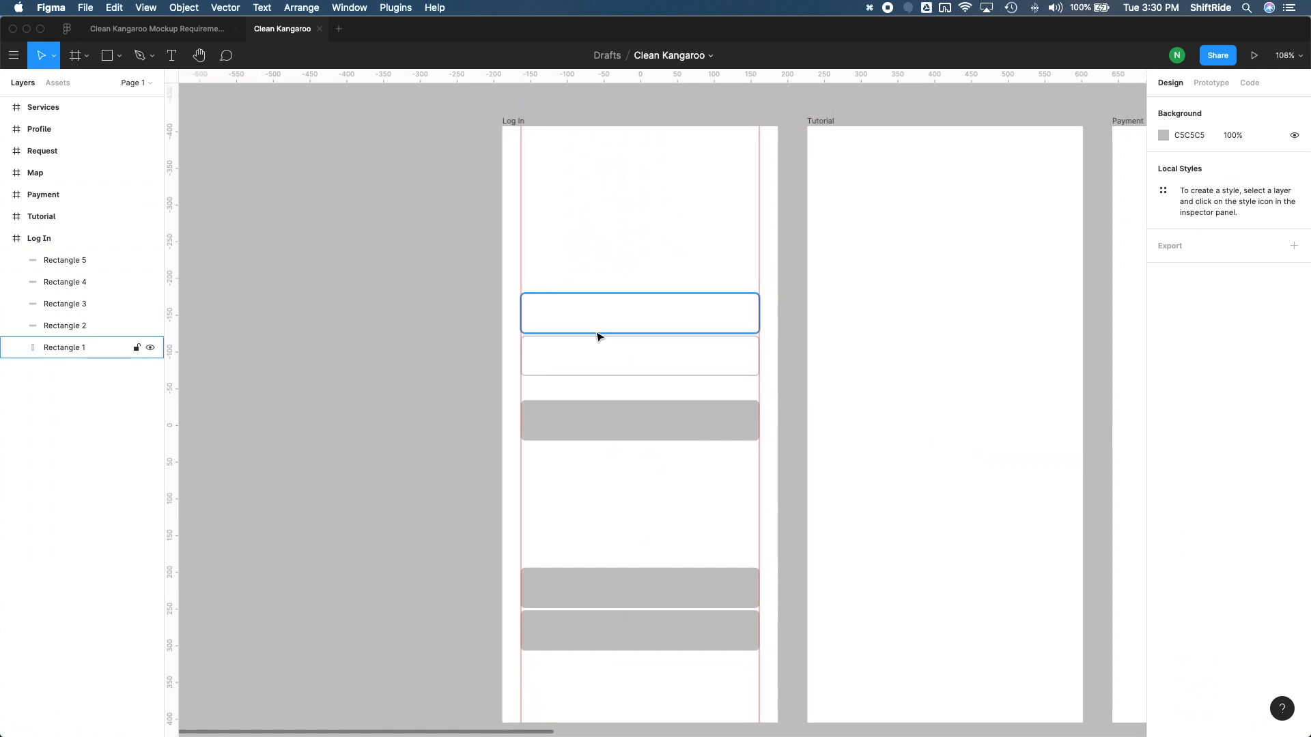
scroll(598, 336, up, 5)
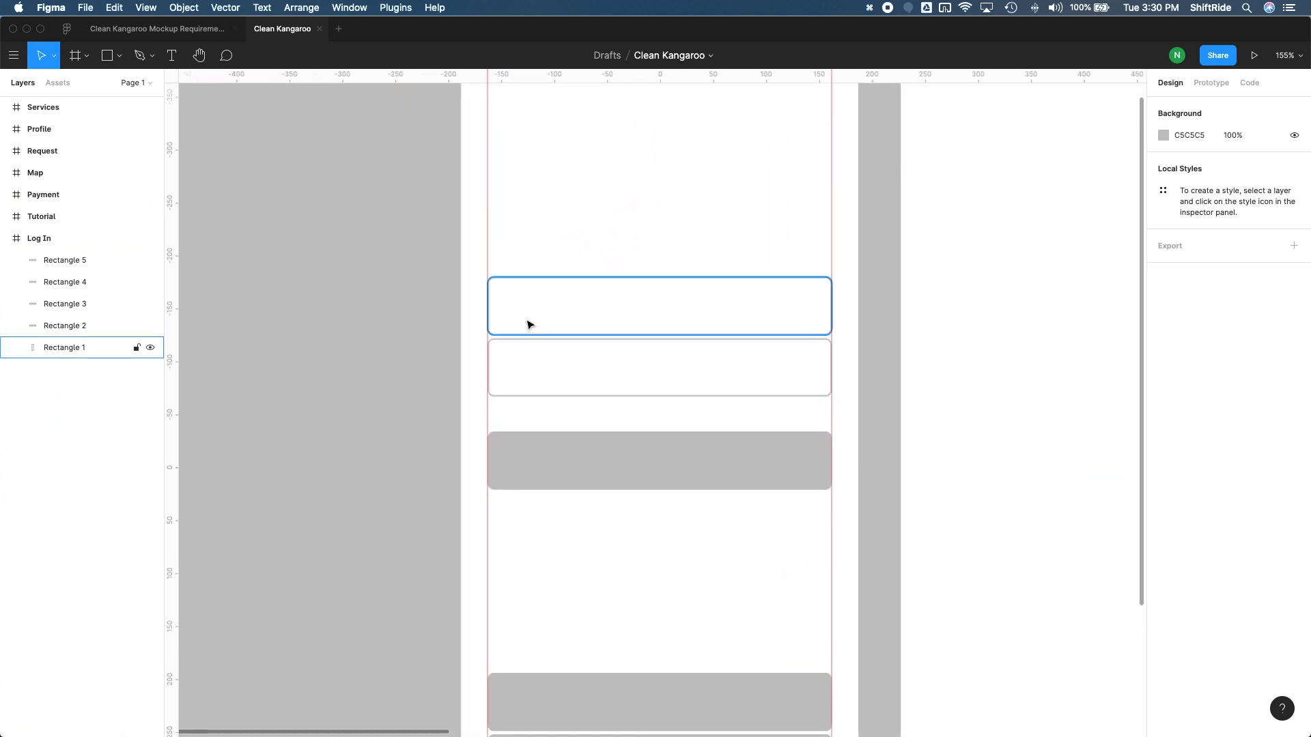
key(t)
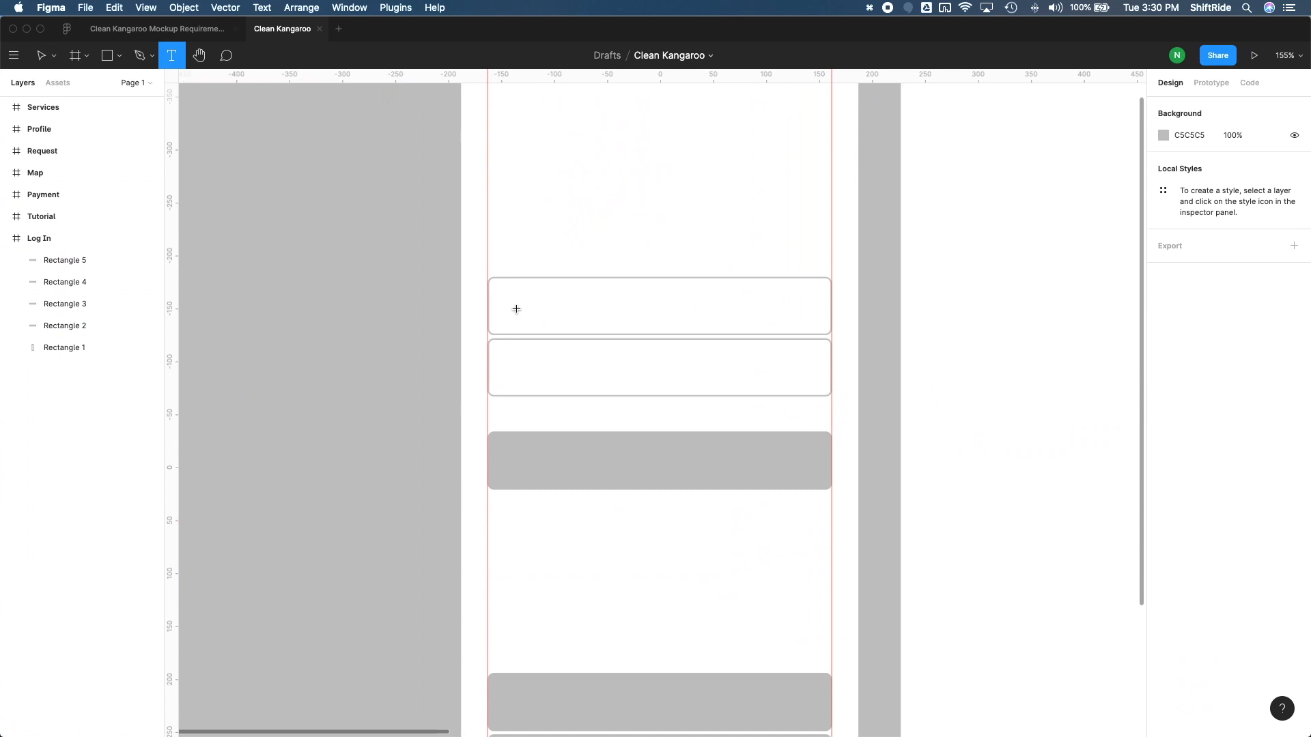
click(517, 309)
text(Email)
key(Escape)
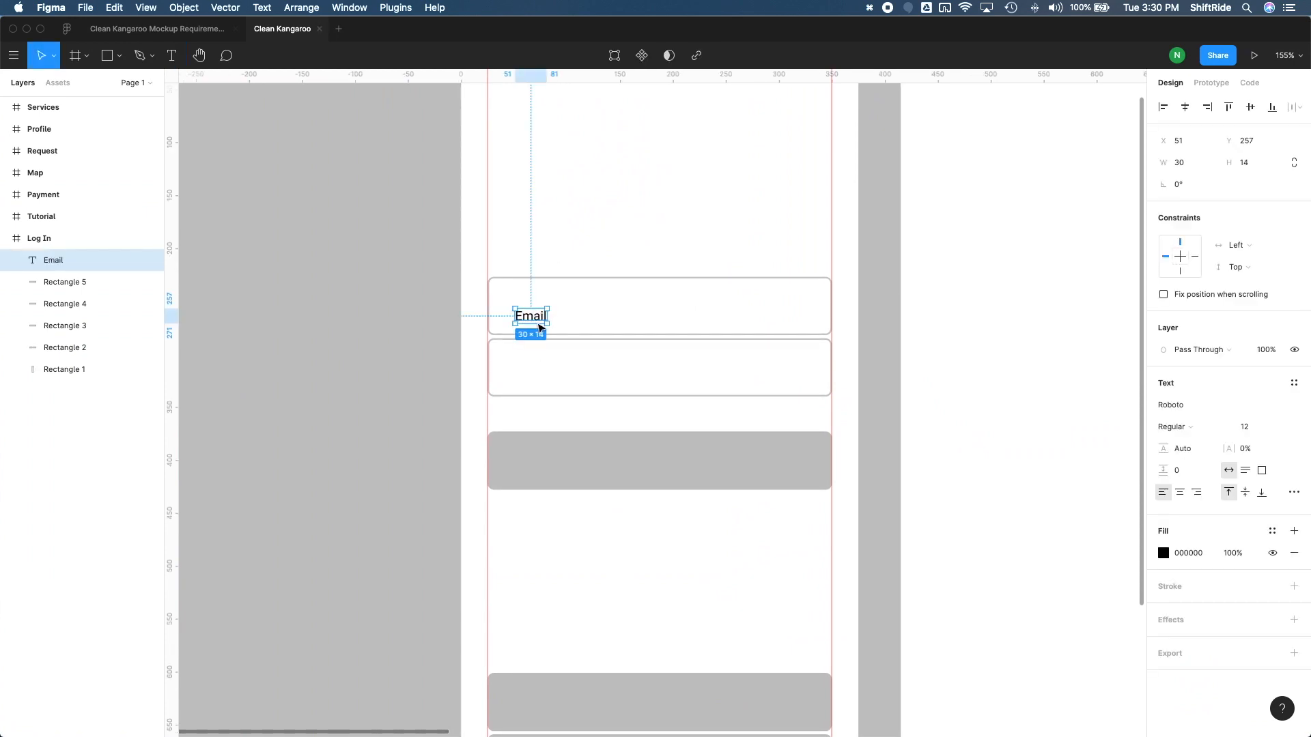
drag(536, 326, 536, 316)
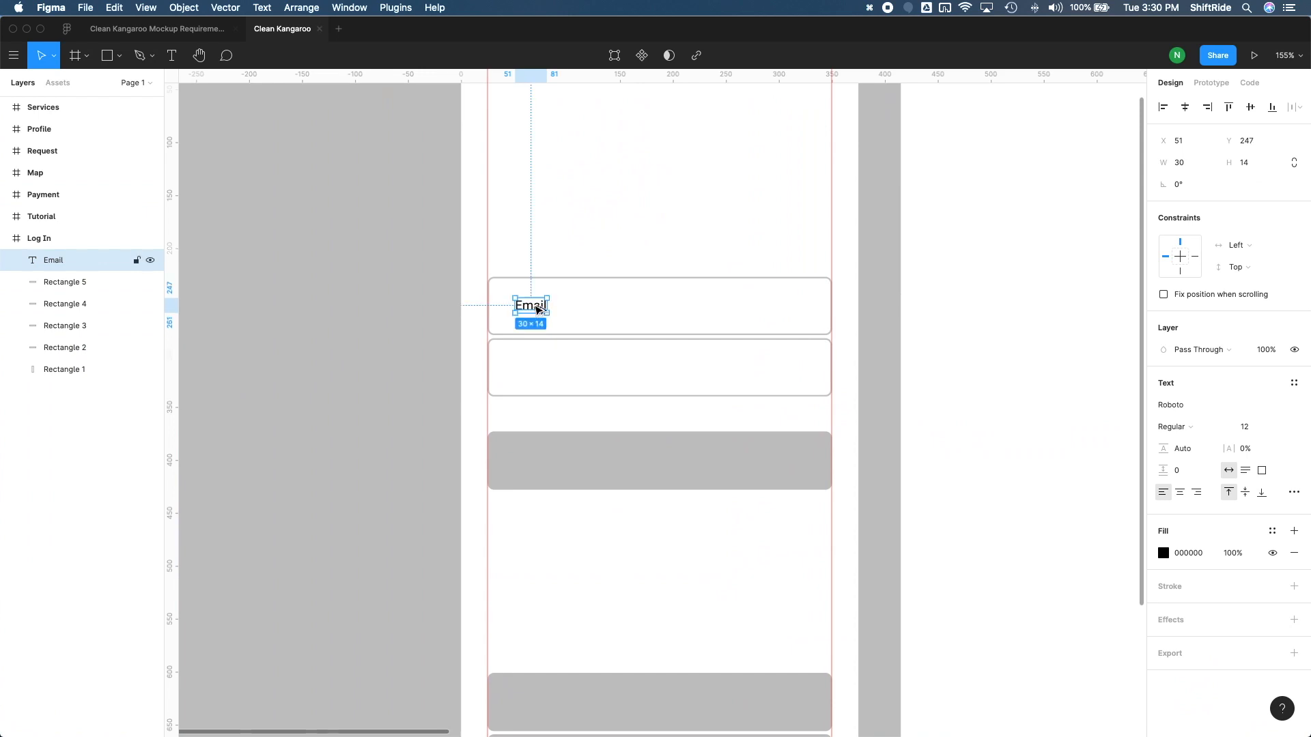
key(super+z)
drag(547, 303, 801, 305)
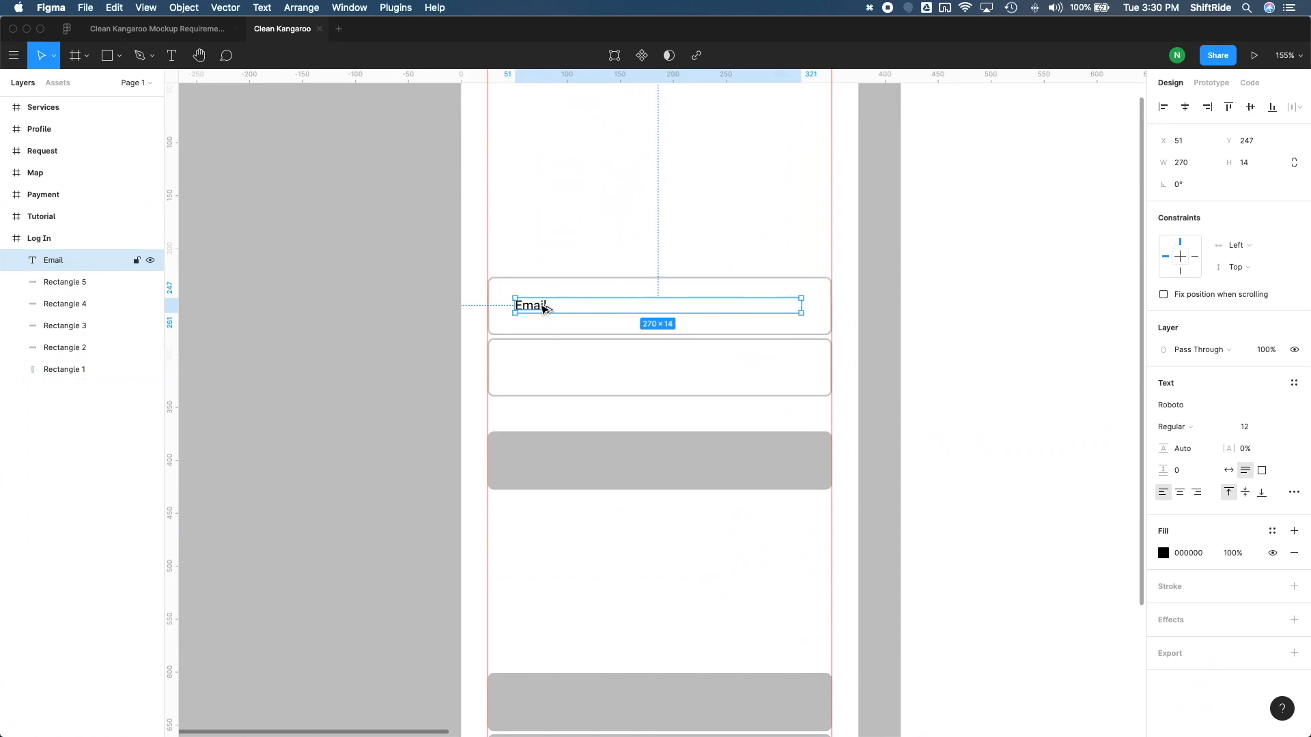
Duplicate the Email label into the second outlined field at Y 305 and change its text to Password
drag(543, 307, 539, 370)
double_click(539, 371)
text(Password)
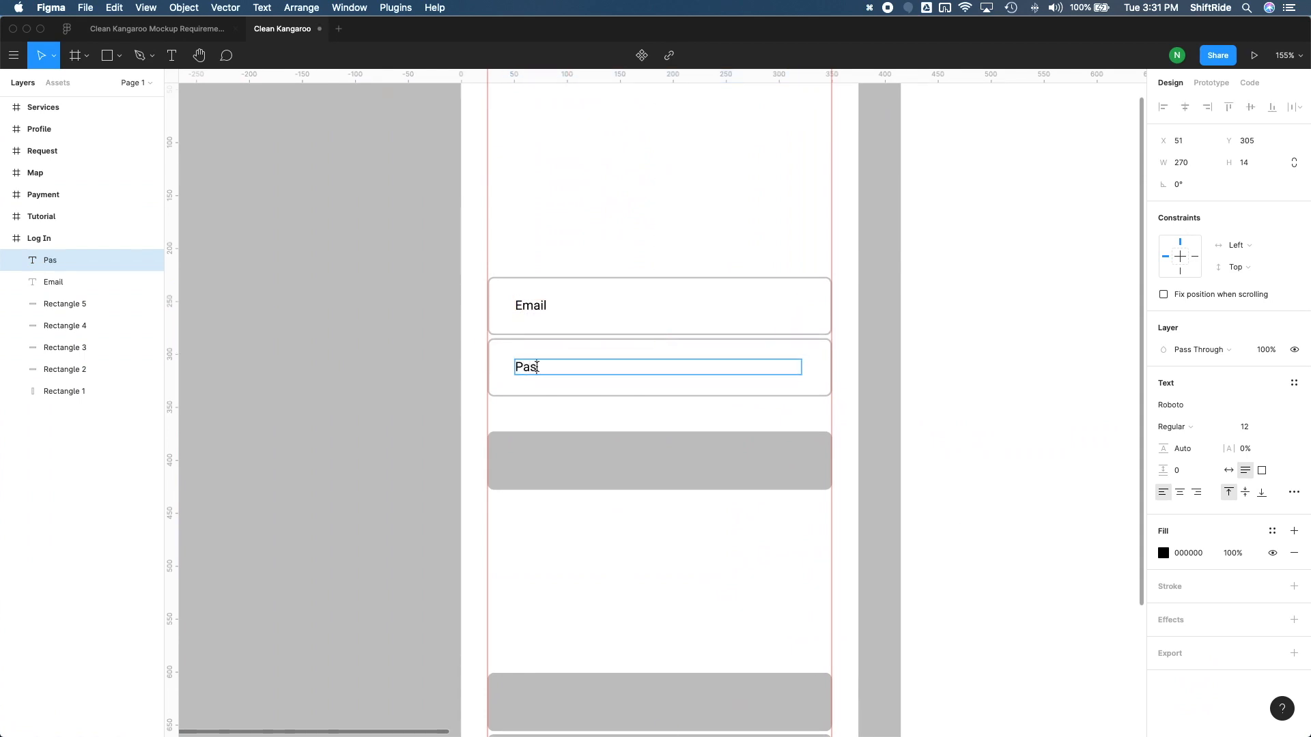
click(600, 193)
click(591, 258)
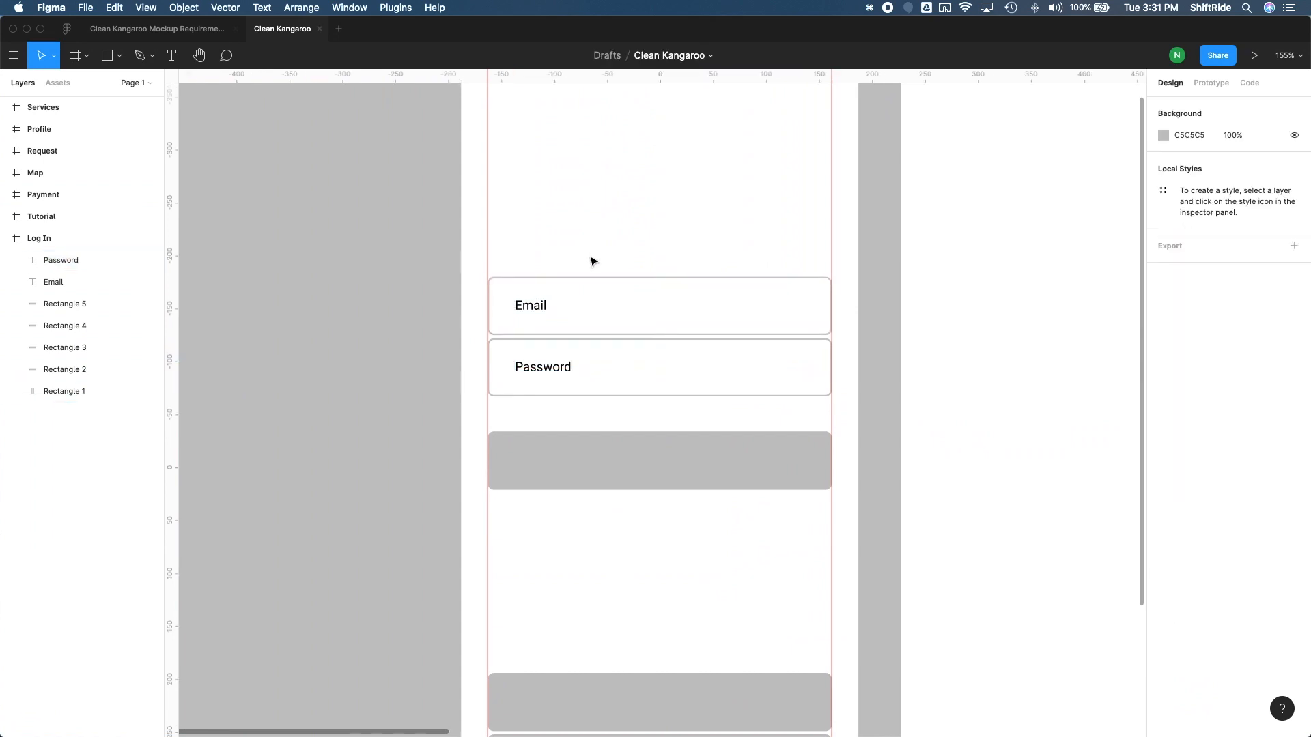
Duplicate the Password label onto the uppermost grey button at Y 393 and centre-align its text
scroll(600, 421, down, 2)
scroll(600, 424, down, 2)
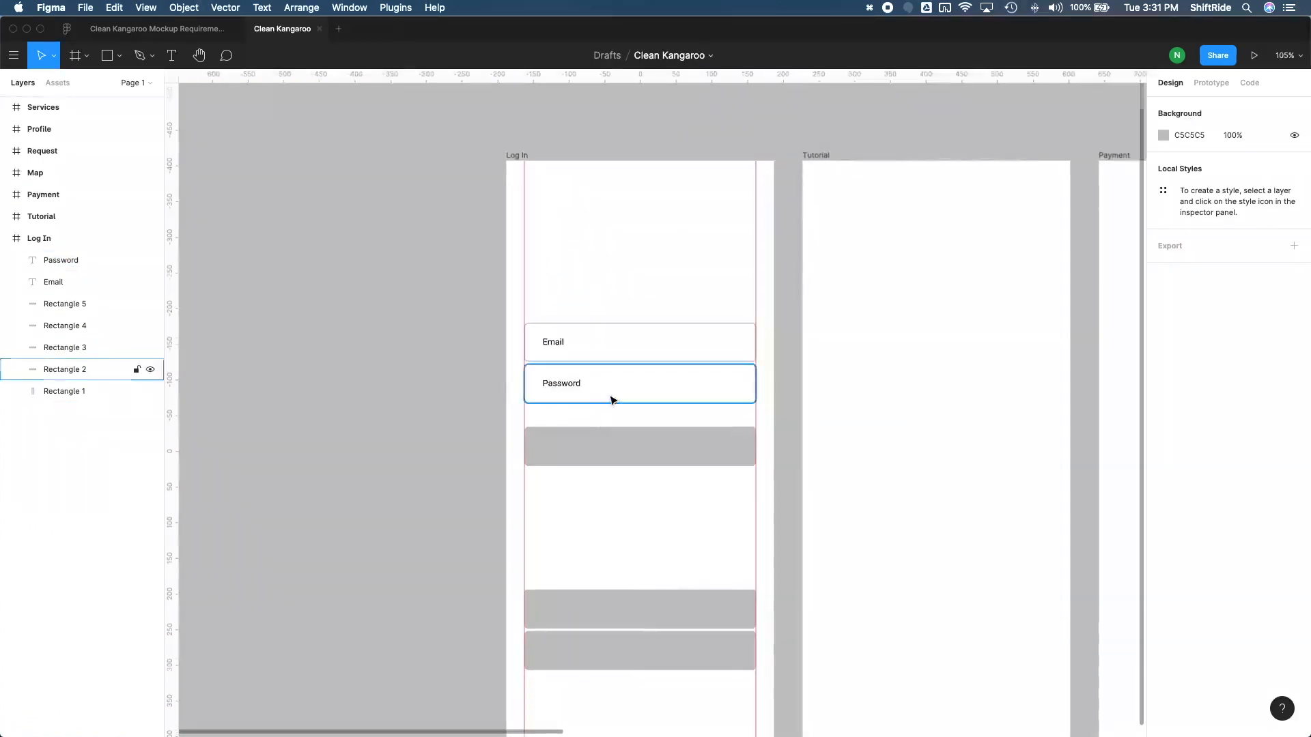
scroll(612, 398, down, 1)
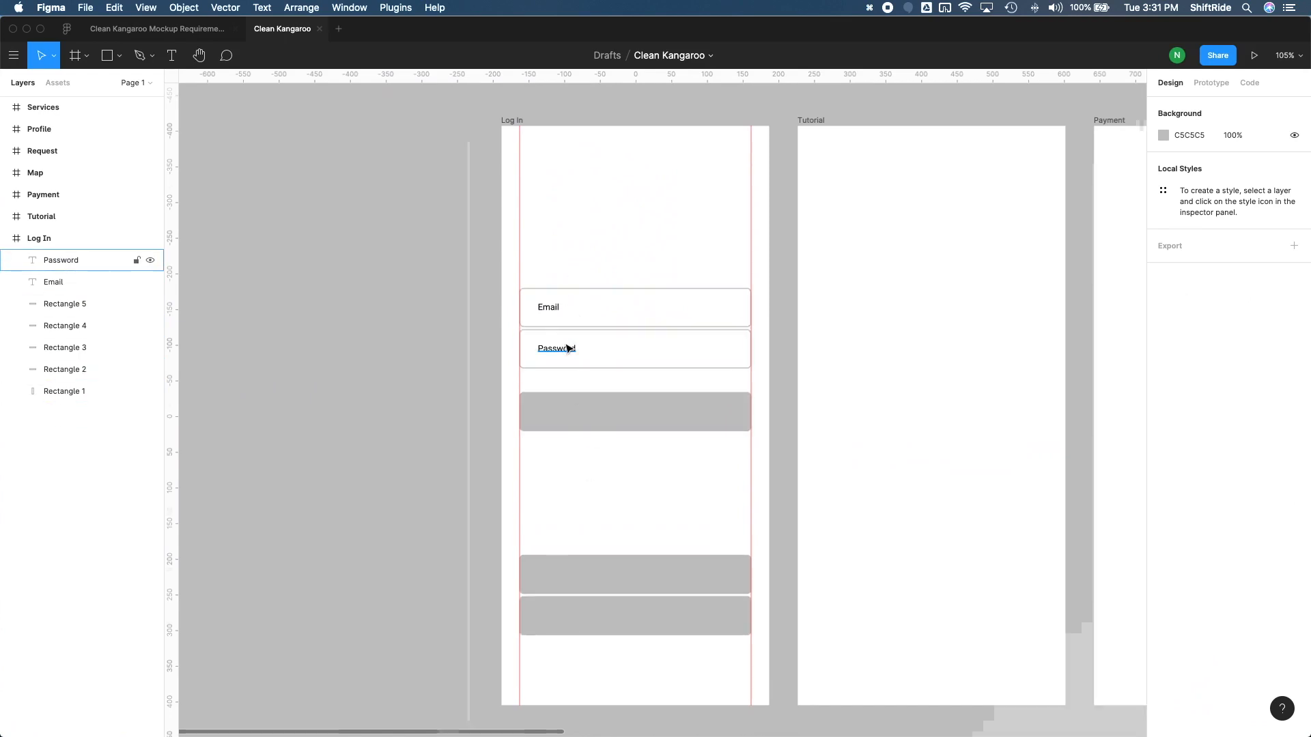
scroll(568, 344, up, 3)
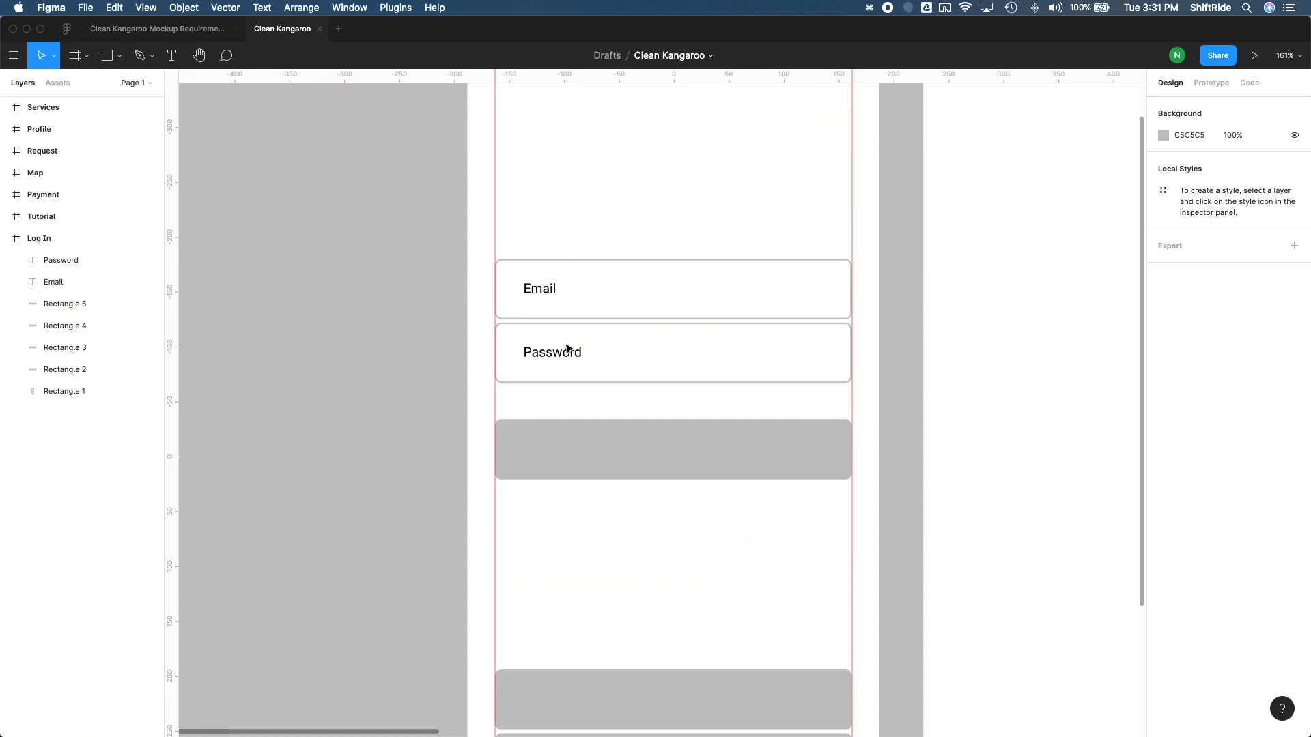
click(557, 331)
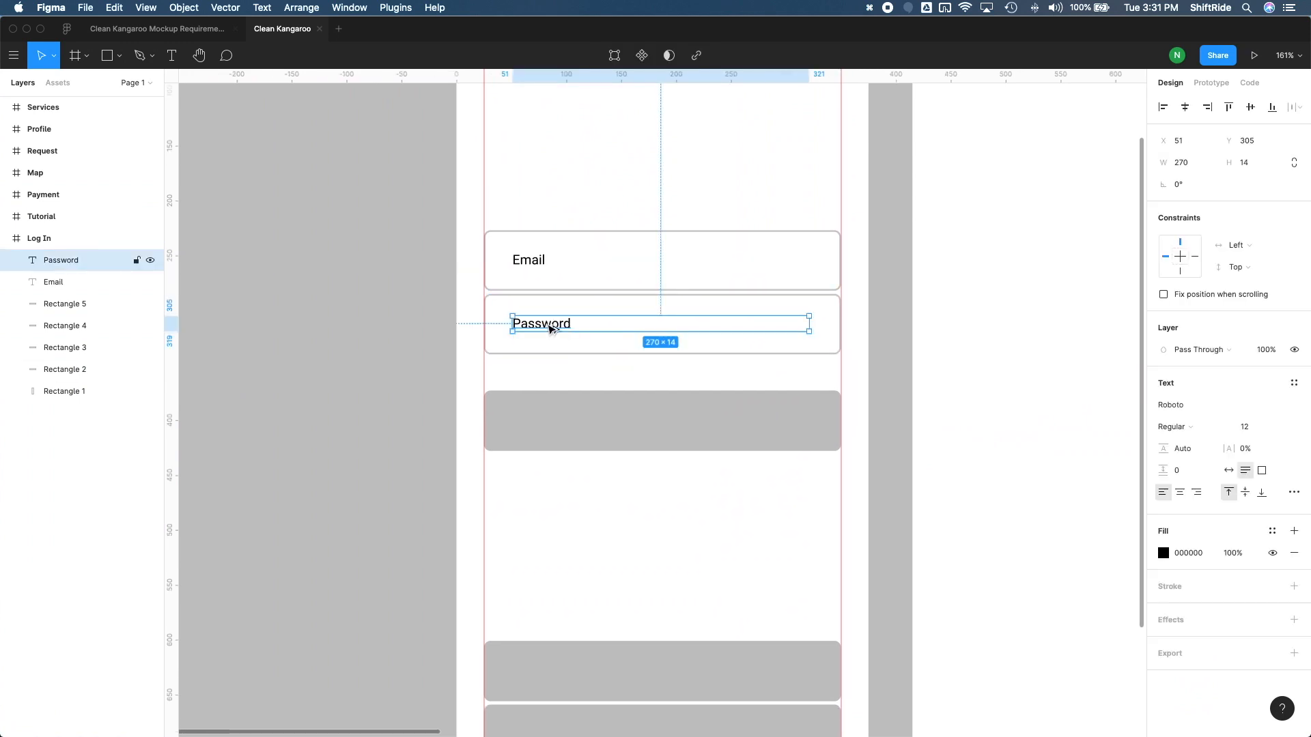
drag(550, 329, 554, 425)
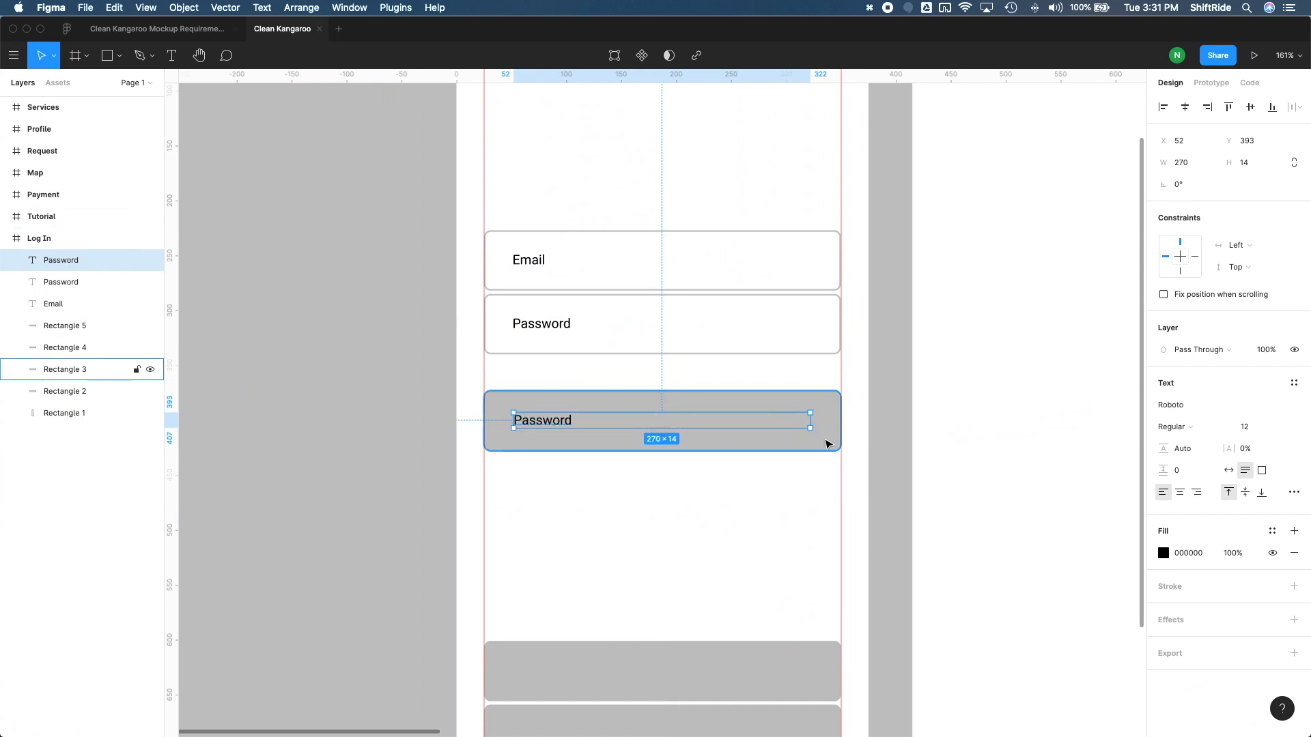
click(1180, 493)
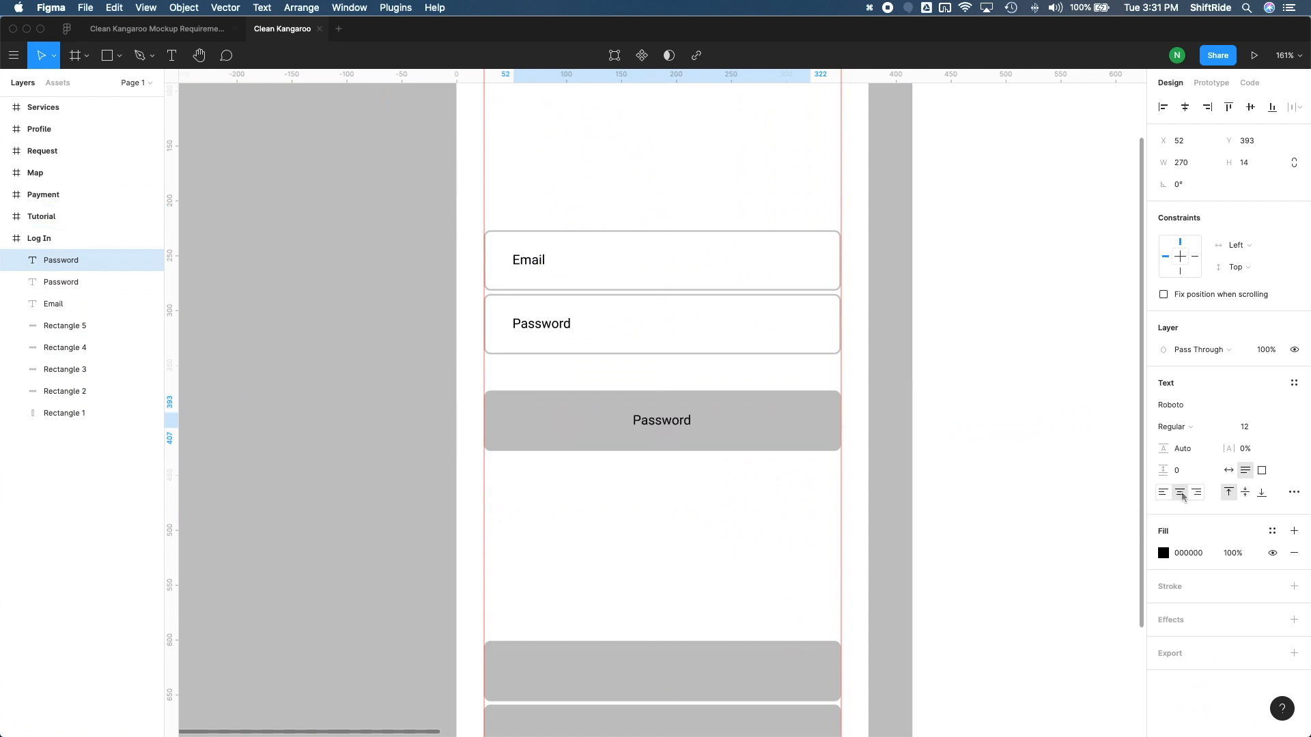
Change the text of the centred label on the uppermost grey button to Log In
double_click(687, 419)
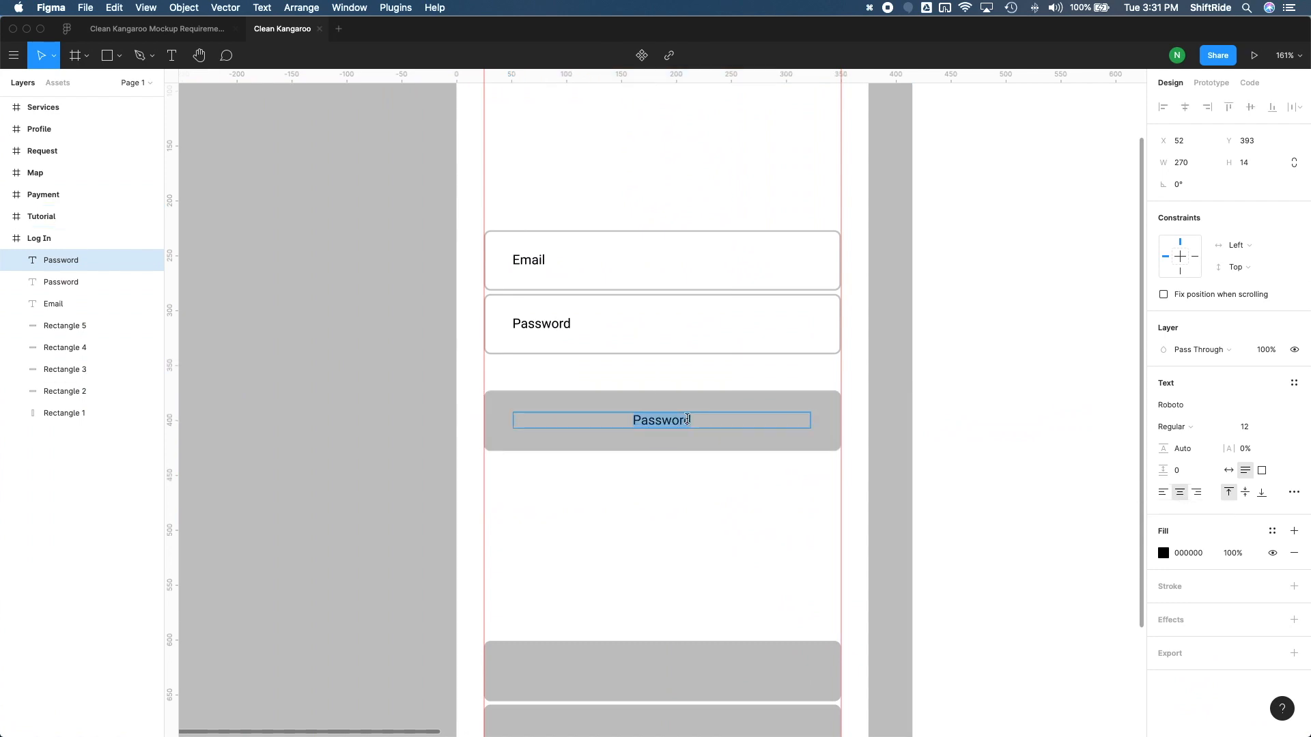
text(Log In)
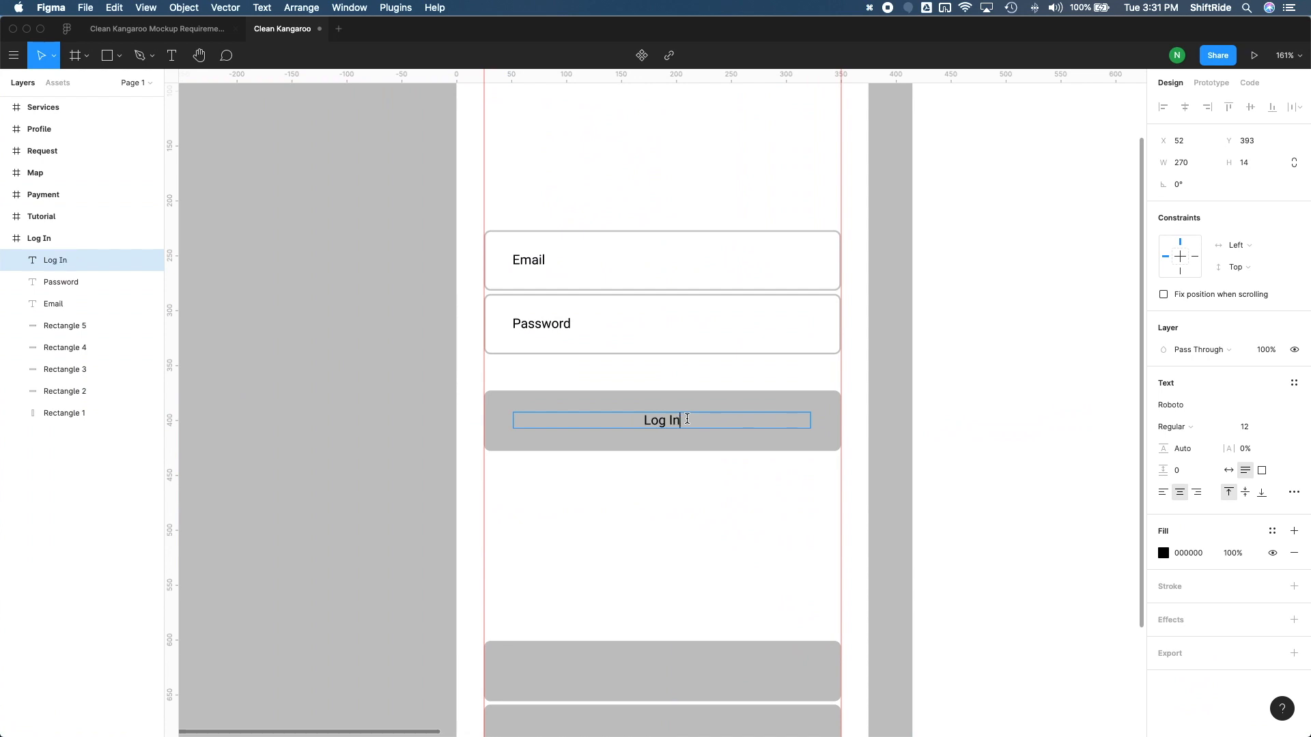
key(Escape)
Duplicate the Log In label onto the middle grey button at Y 622 and change its text to Sign Up with Email
scroll(686, 391, down, 3)
drag(630, 311, 629, 560)
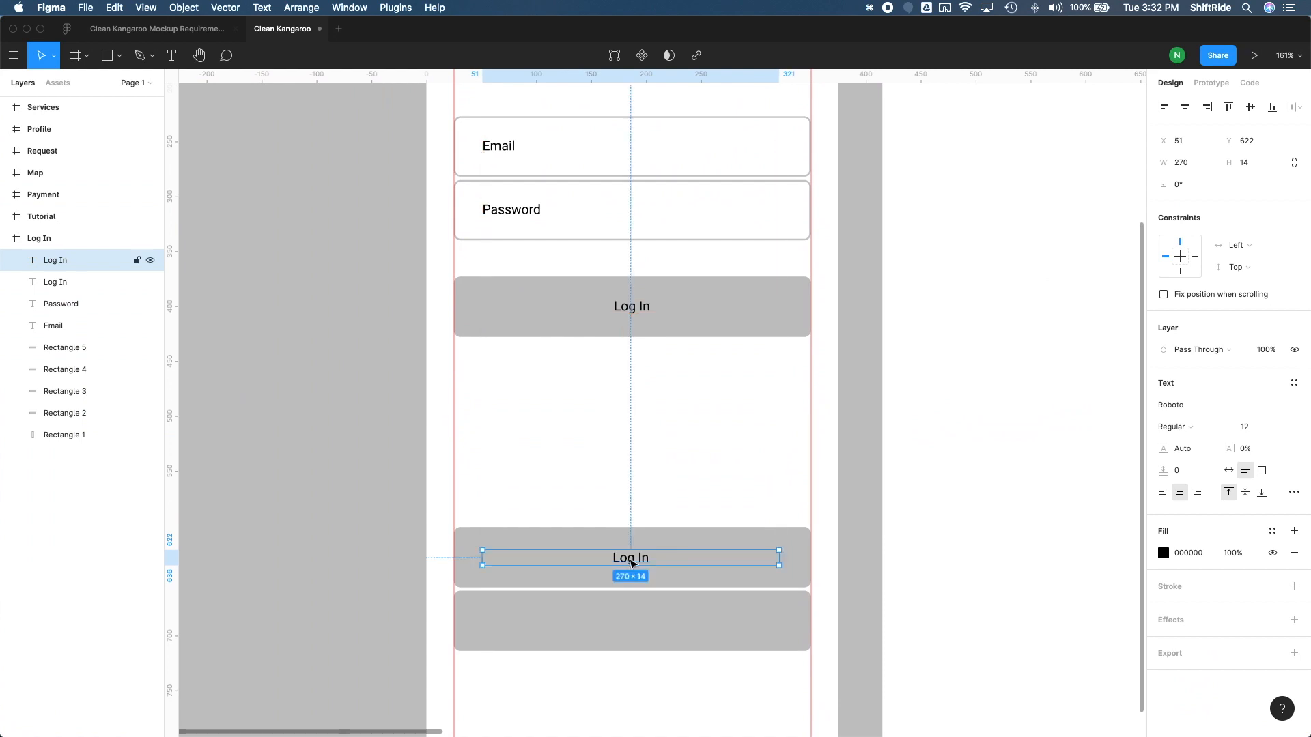
double_click(631, 558)
text(Sign Up w)
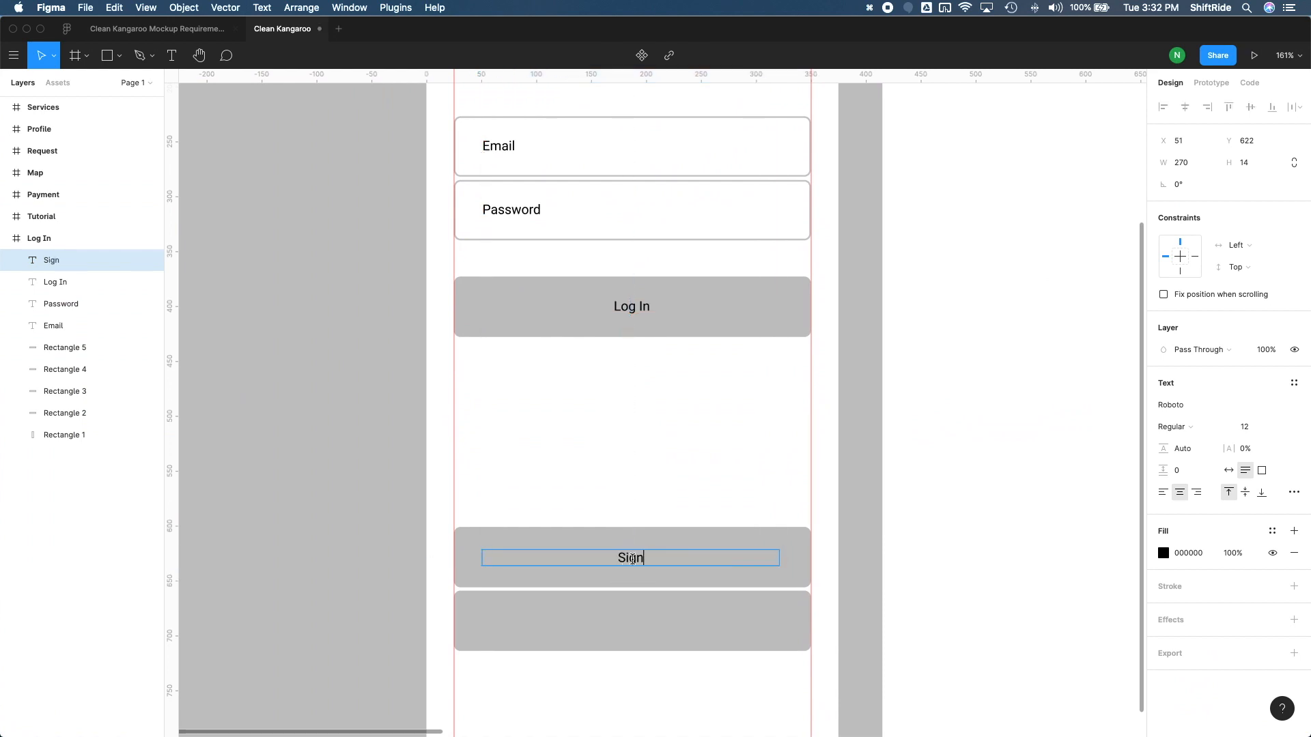
text(Email)
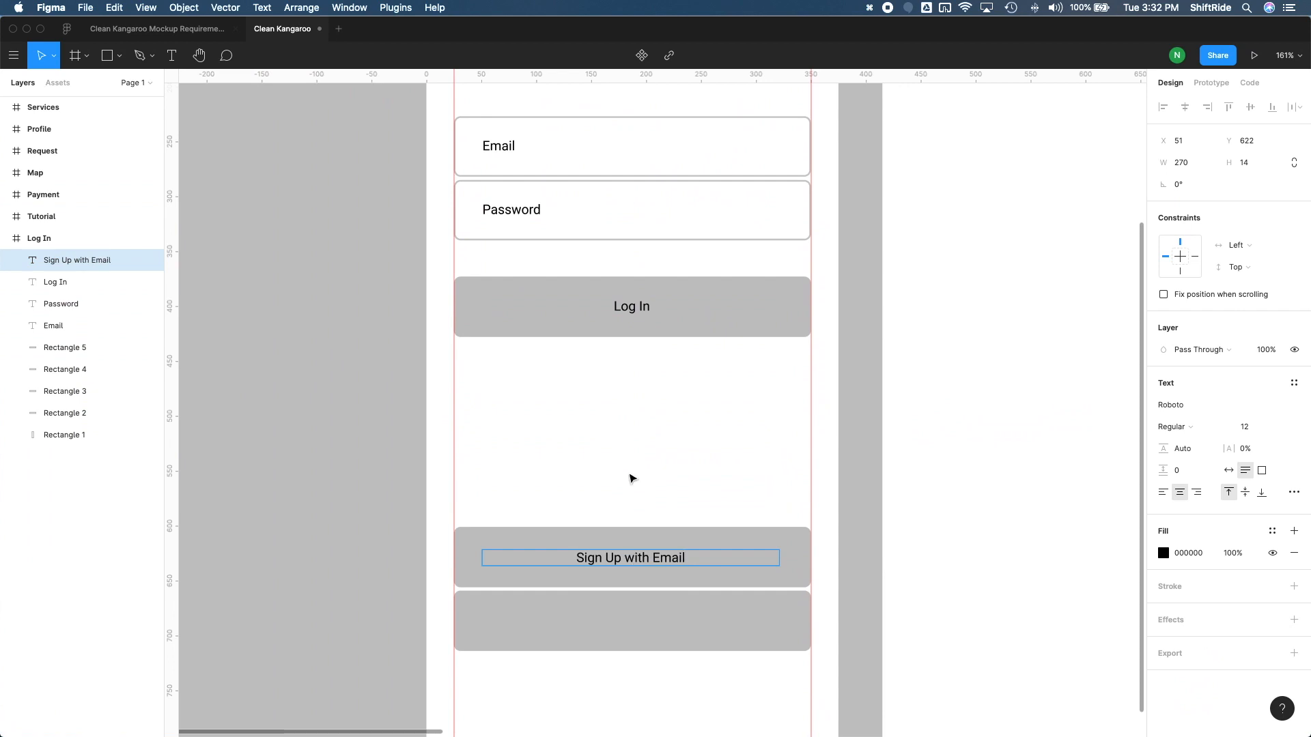
key(Escape)
Duplicate the Sign Up with Email label onto the lowest grey button at Y 680 and change its text to Sign Up with Google
scroll(656, 512, down, 4)
drag(670, 456, 672, 515)
double_click(657, 512)
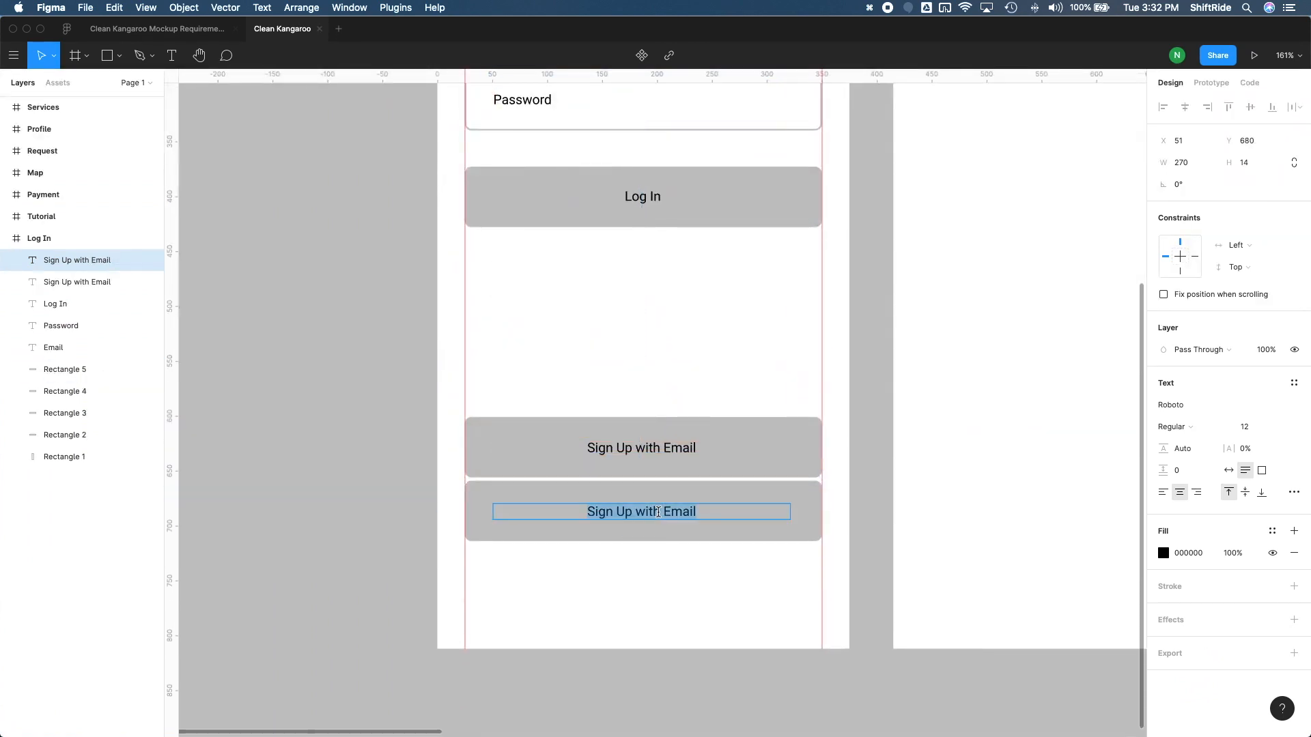
text(Sign Up with Google)
click(620, 401)
Switch to the mockup sketch in Preview, check what separates the login and sign-up buttons, and return to Figma
scroll(665, 427, down, 3)
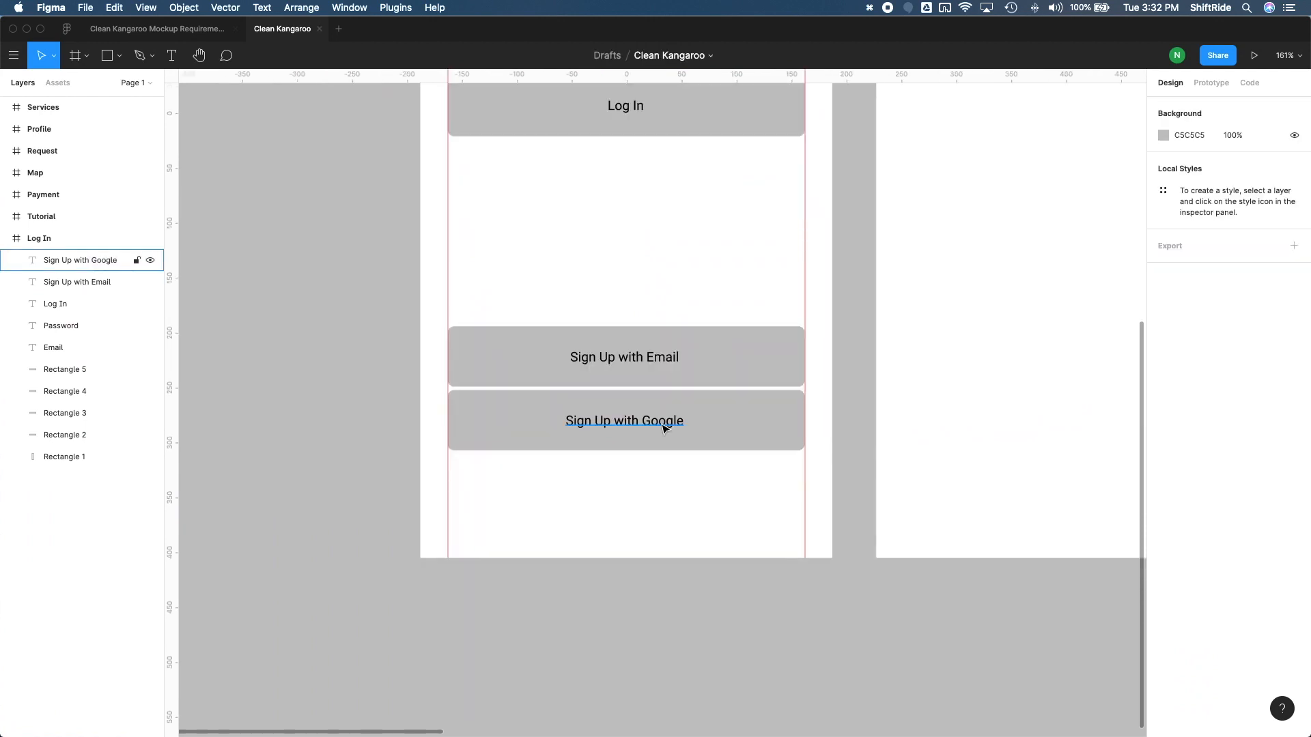
key(ctrl+Up)
click(444, 234)
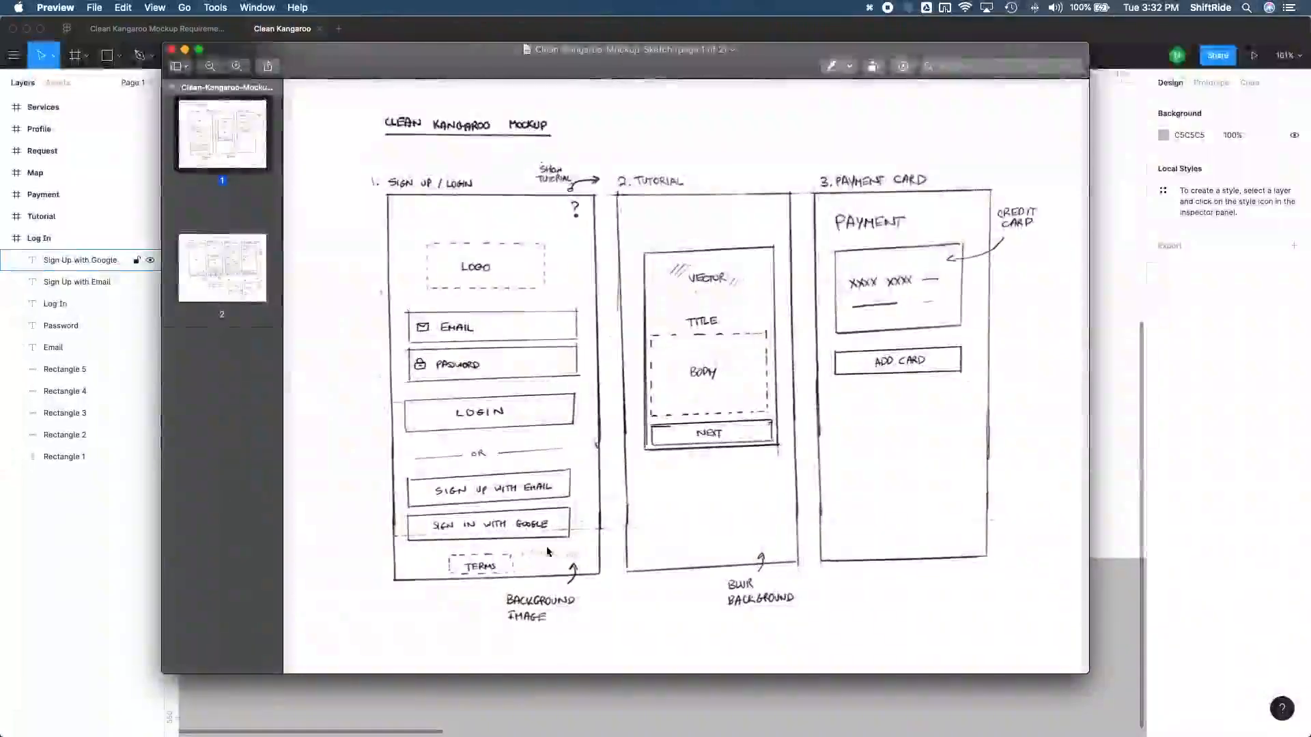
click(121, 544)
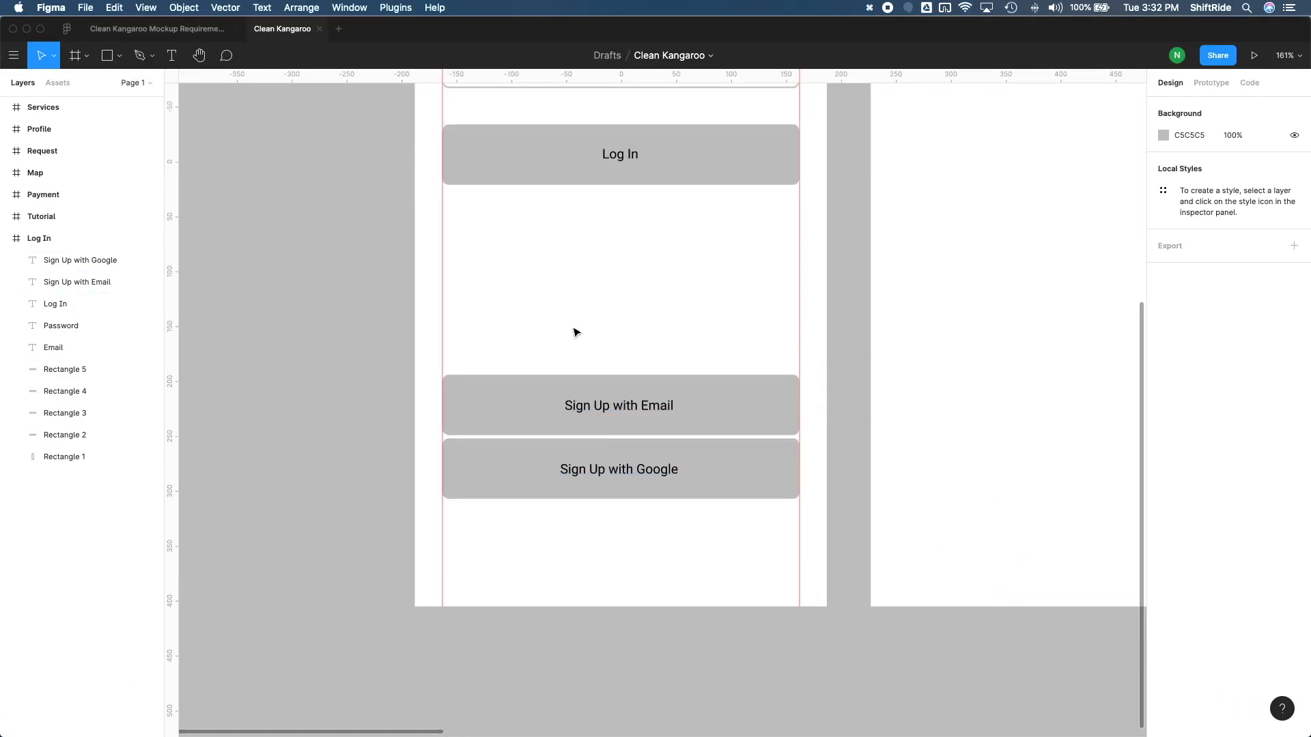
Draw a horizontal line 325 px wide at Y 554 between the Log In and Sign Up with Email buttons, spanning both guides
key(shift+l)
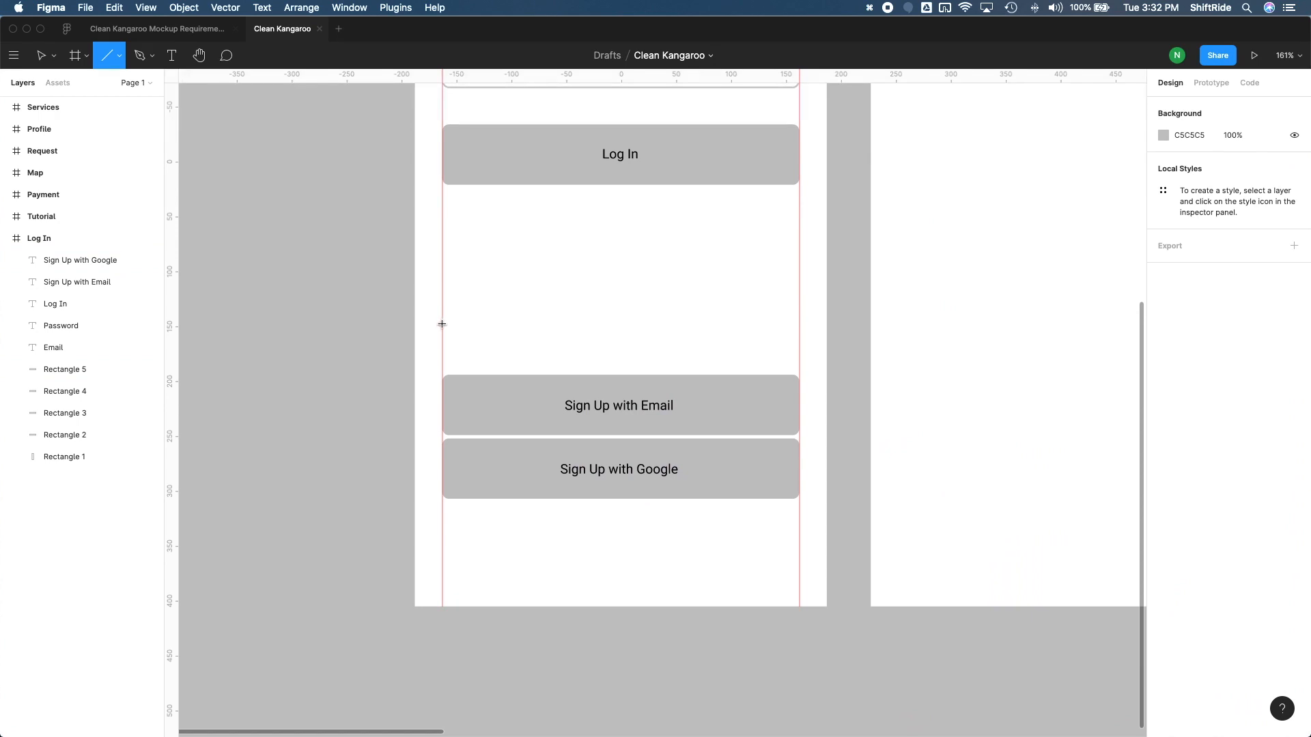
drag(442, 323, 798, 323)
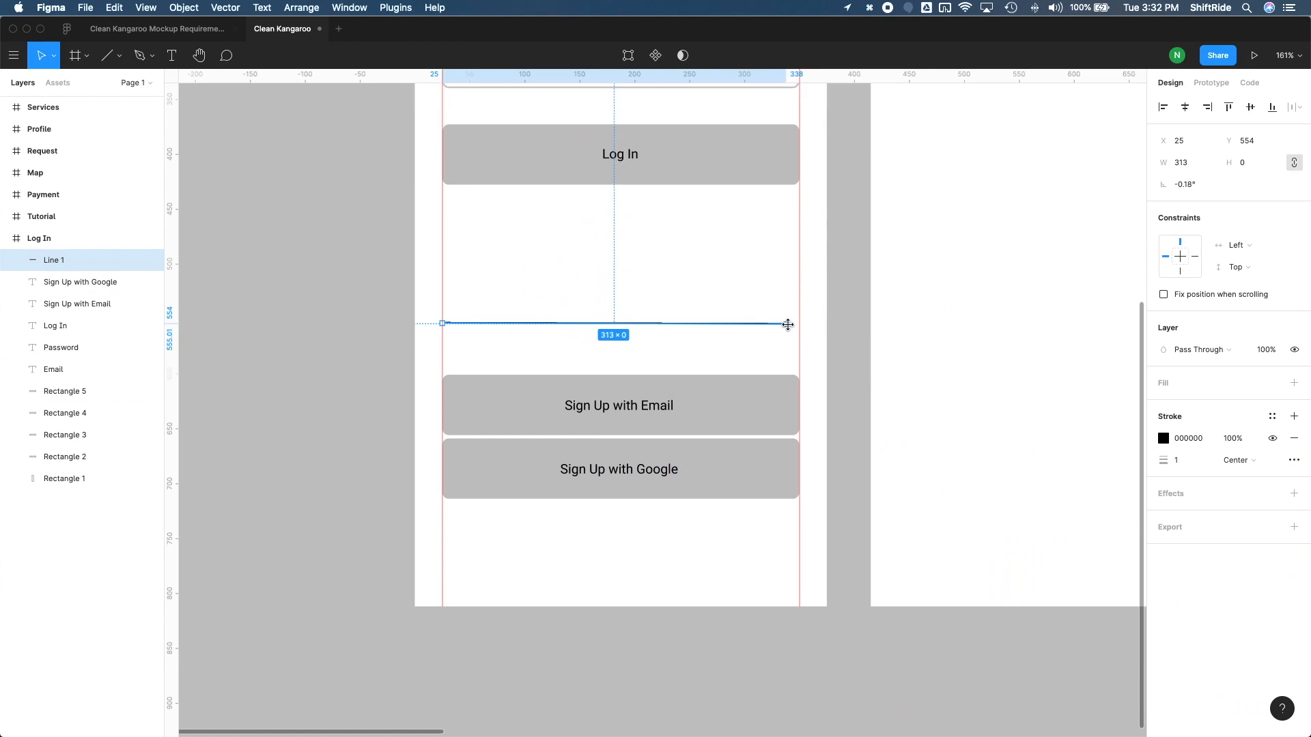
drag(797, 324, 798, 325)
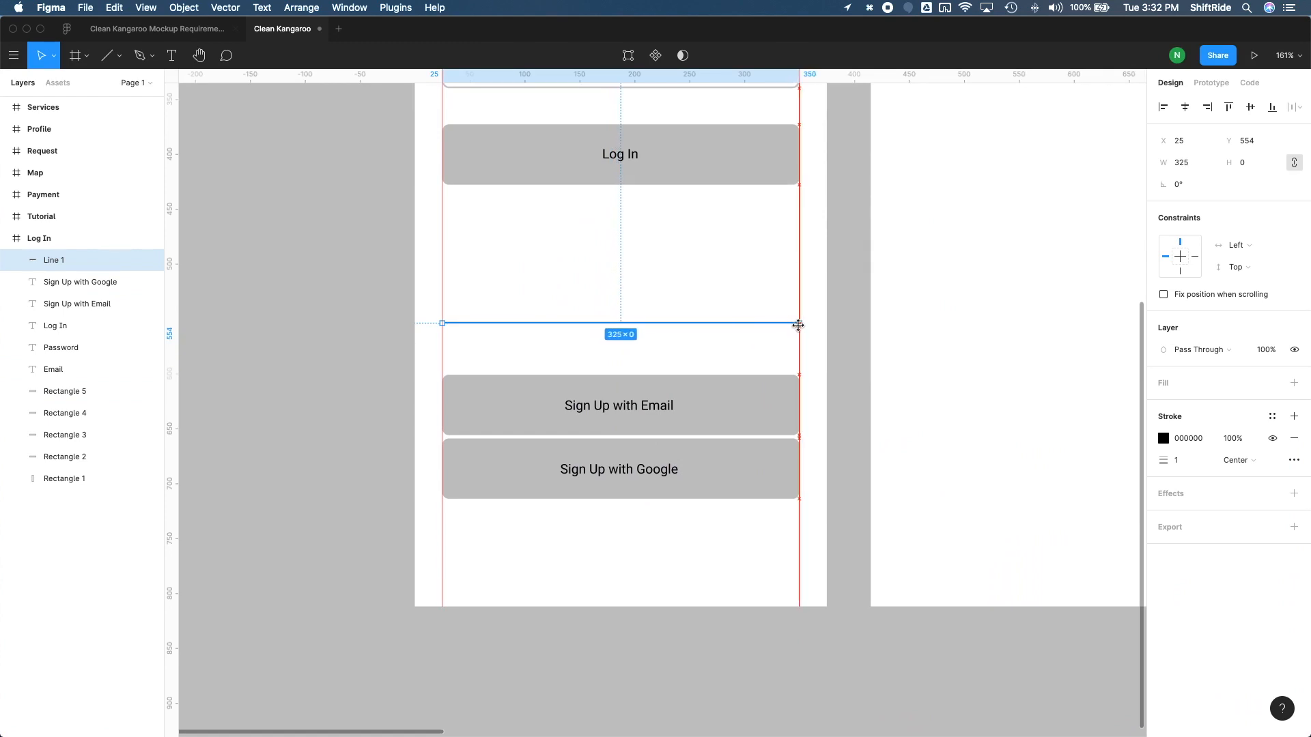
mouse_move(798, 325)
mouse_down()
mouse_move(695, 332)
mouse_move(703, 320)
mouse_move(797, 347)
mouse_move(795, 307)
mouse_move(778, 322)
mouse_move(778, 305)
mouse_move(799, 325)
mouse_up()
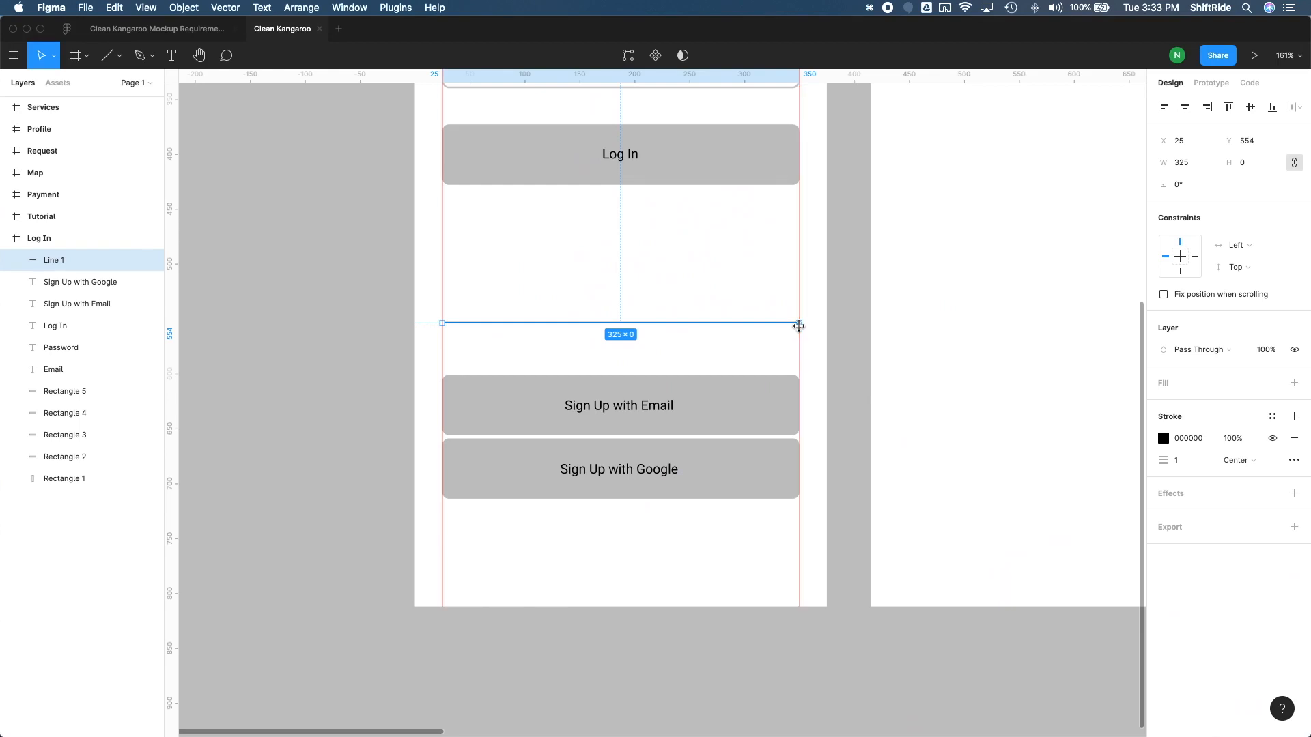
click(737, 297)
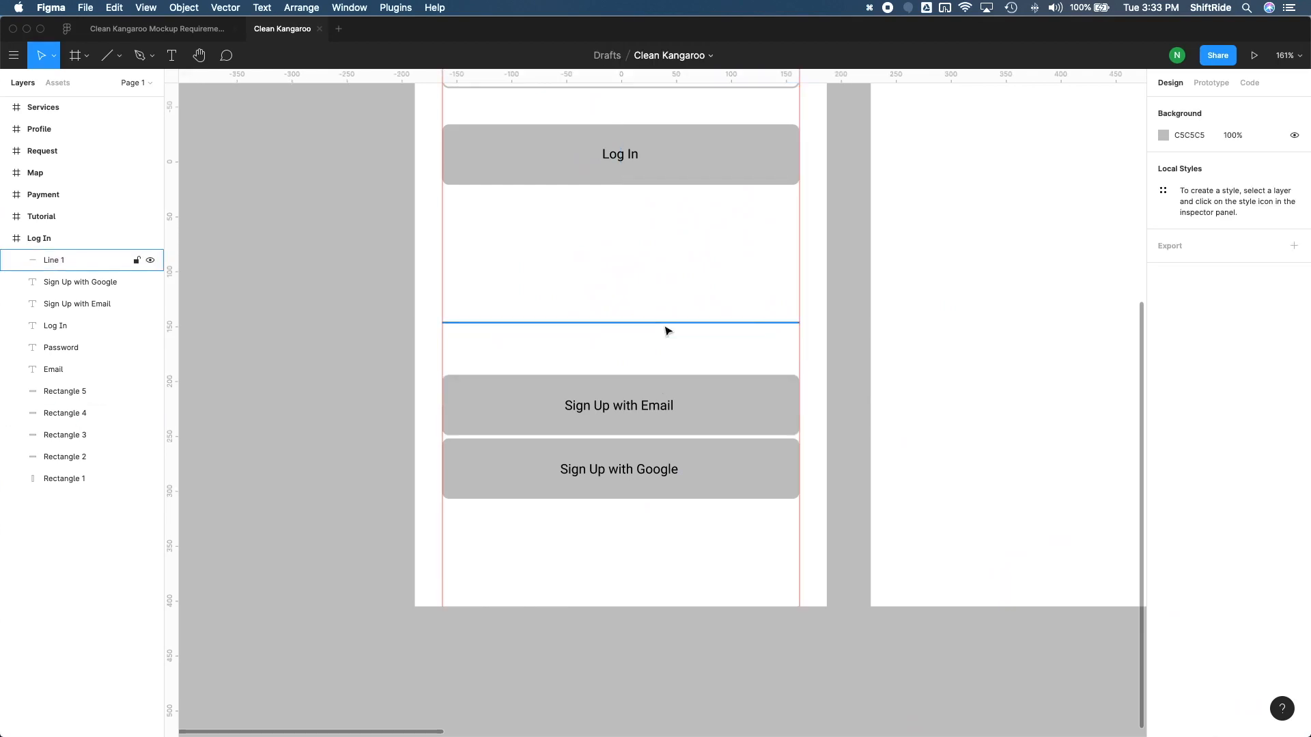
Change the divider line's stroke colour to C9C9C9 and edit its stroke weight
click(667, 323)
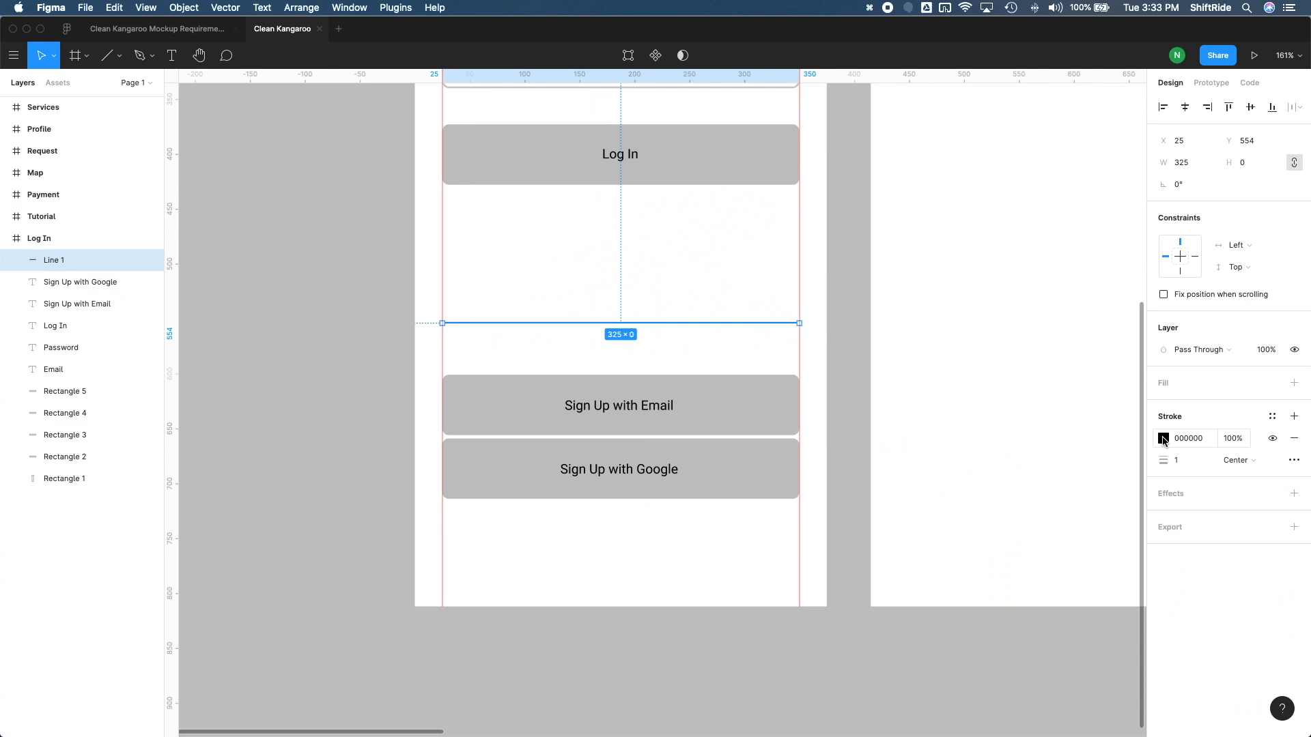
click(1163, 439)
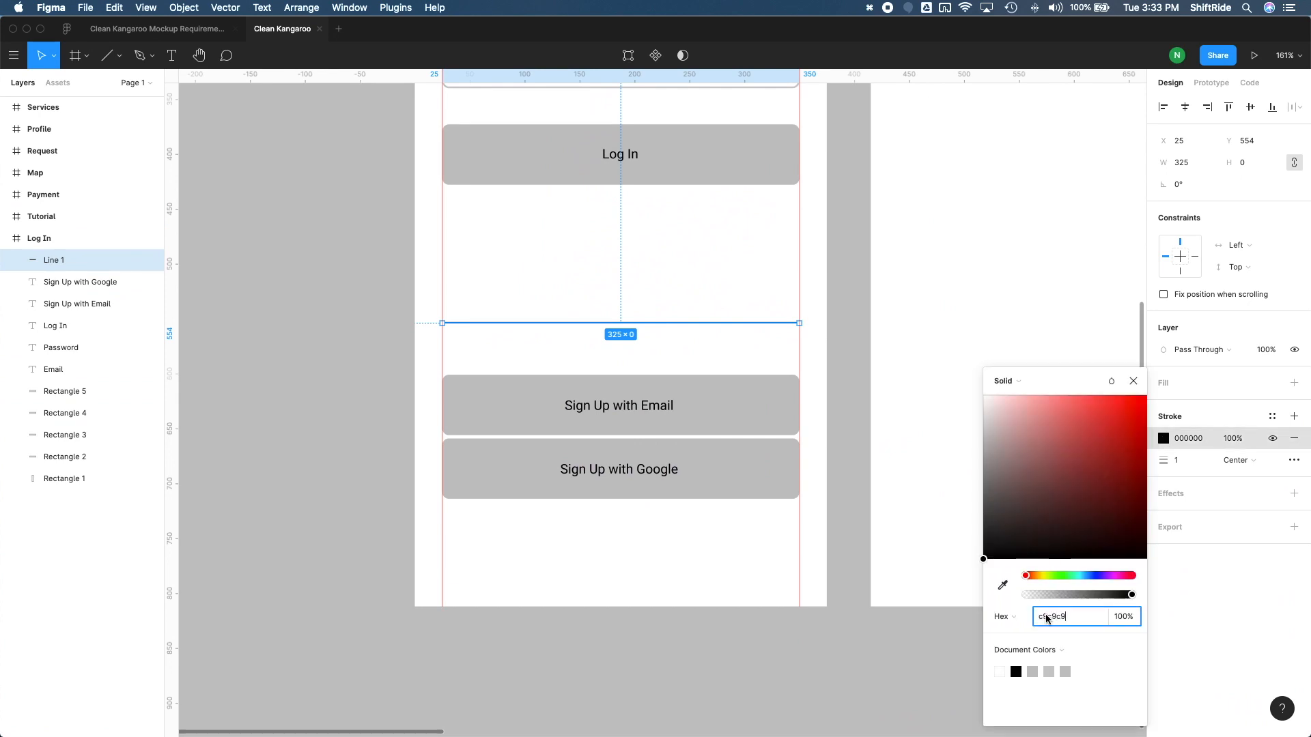
key(Return)
click(762, 355)
click(740, 323)
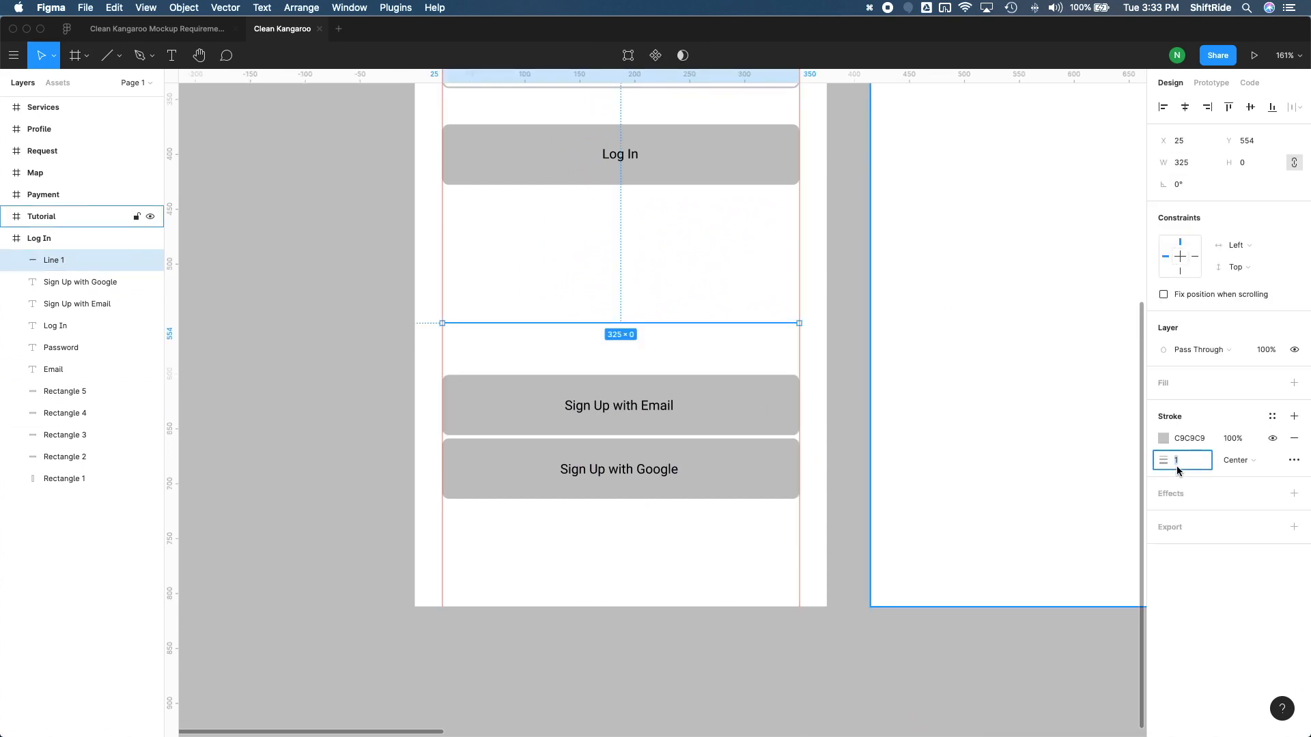
key(Return)
click(753, 268)
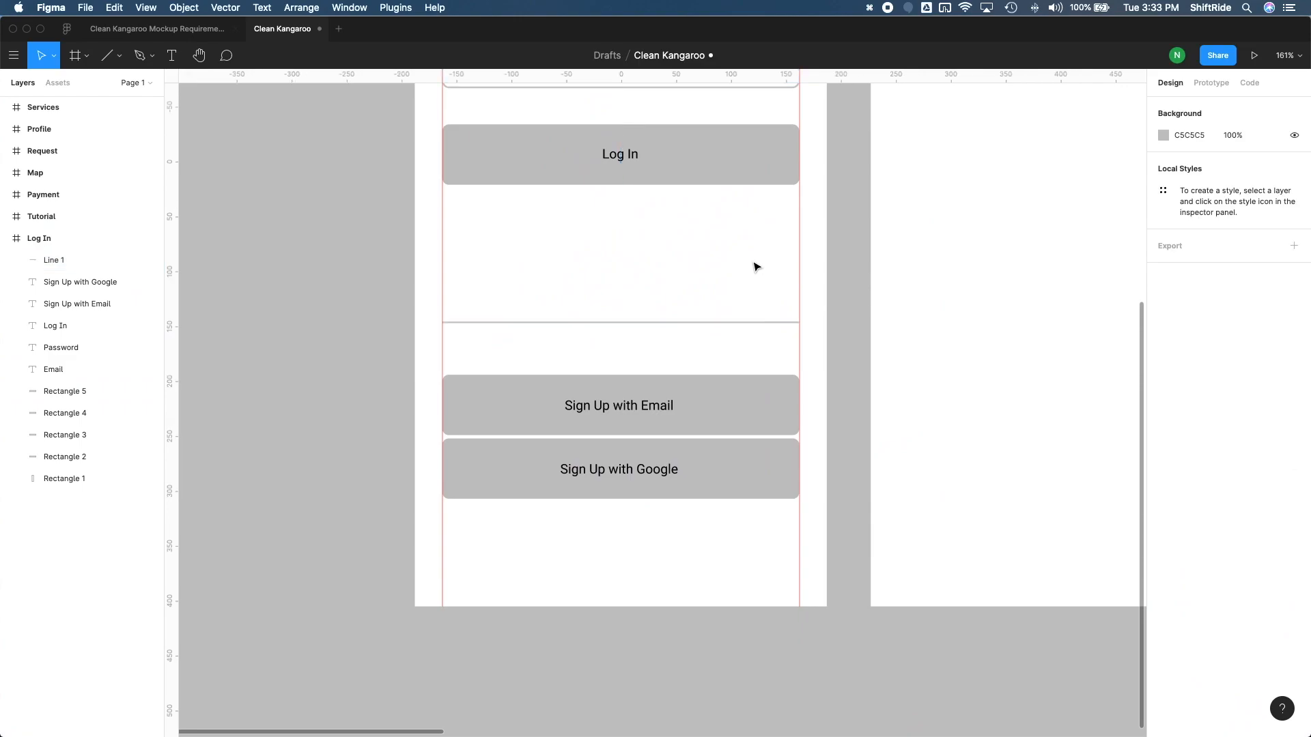
Switch to the mockup sketch in Preview, check how the divider between the login and sign-up buttons is laid out, and return to Figma
scroll(714, 358, up, 3)
key(ctrl+Up)
click(471, 351)
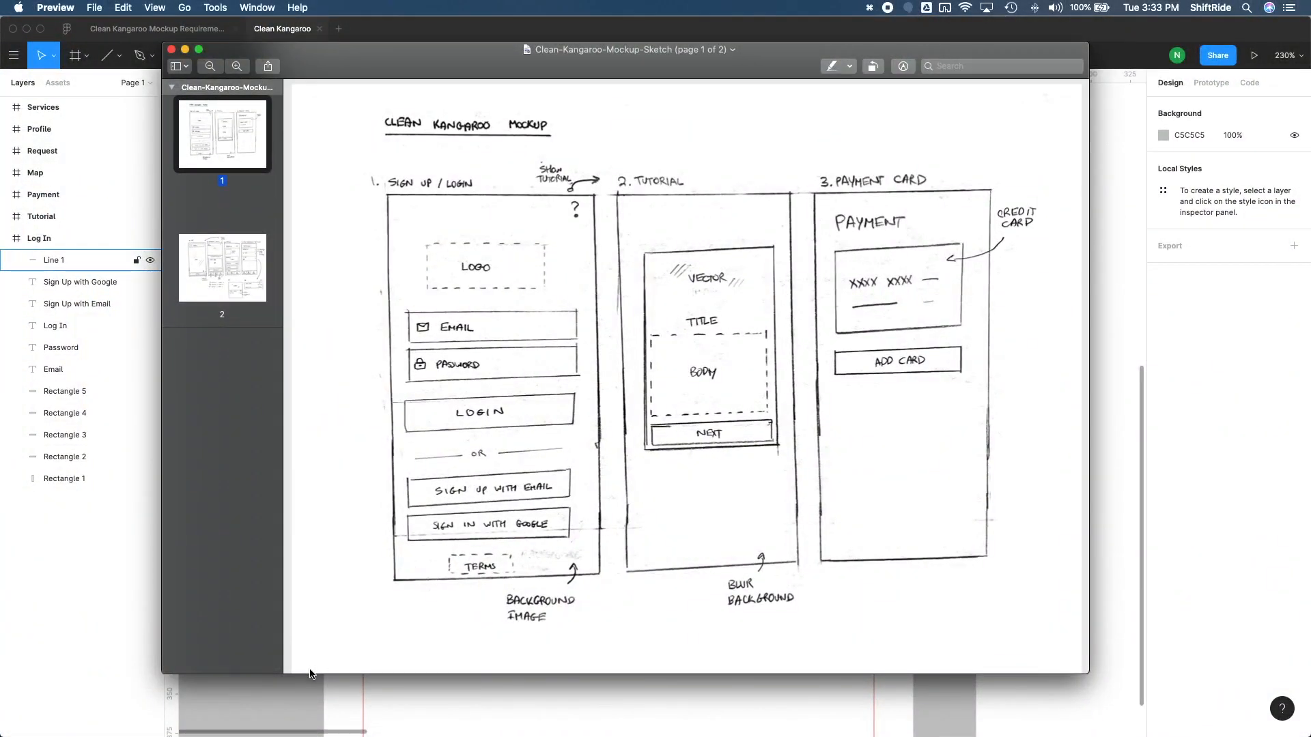
click(299, 698)
Duplicate the divider line, shorten the copy to 161 px from the left guide, and trim the original to the remaining 164 px on the right
click(607, 375)
key(super+d)
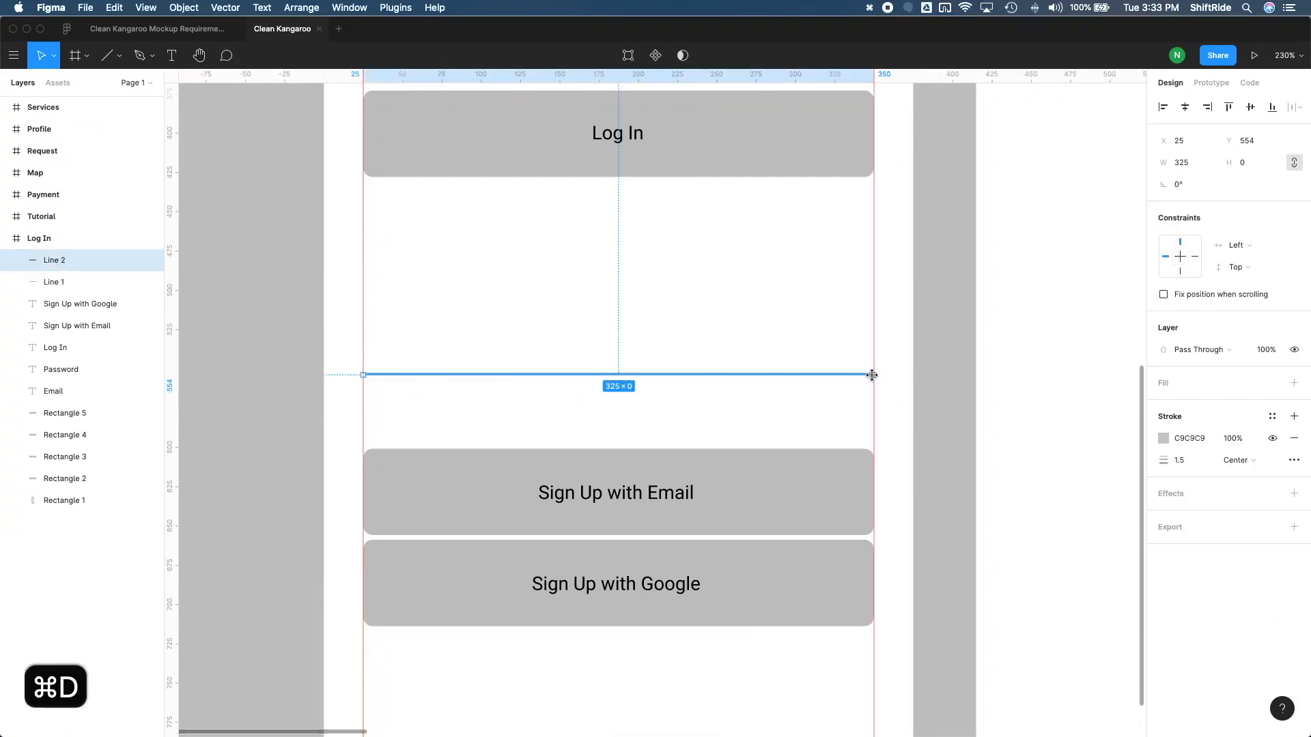
drag(874, 373, 617, 375)
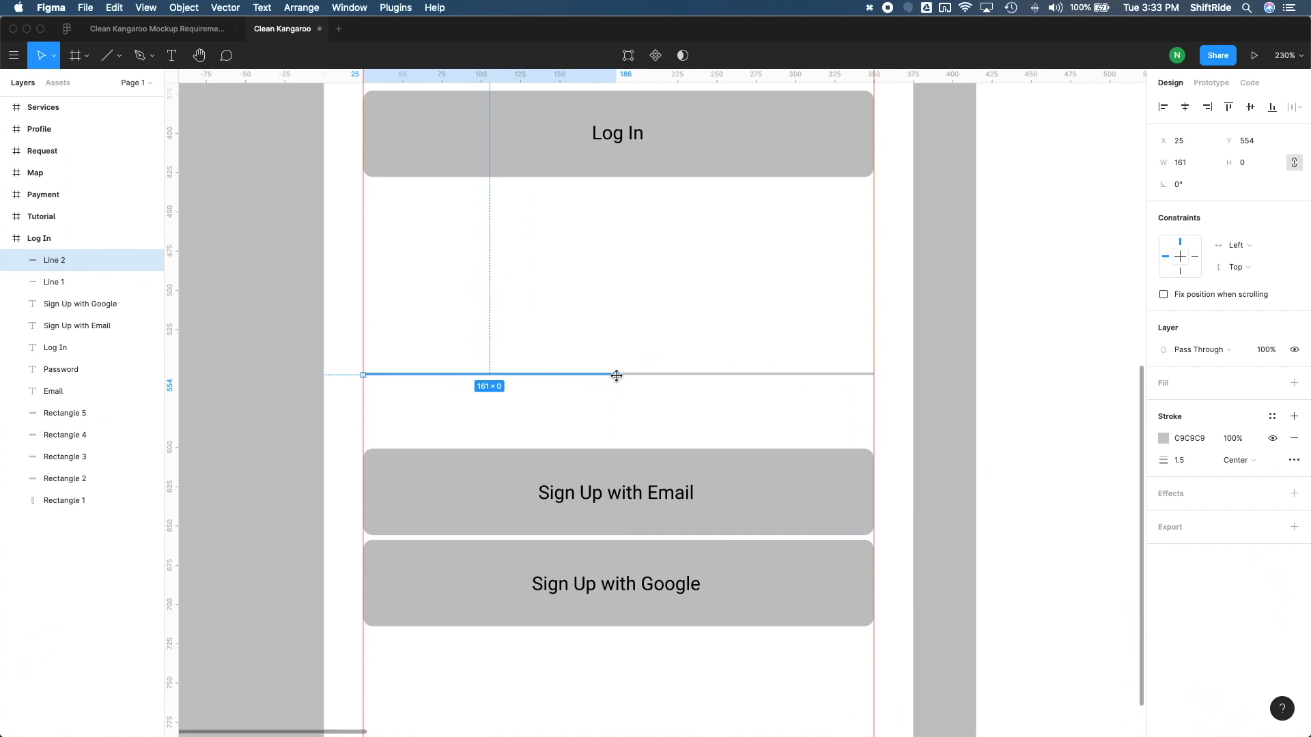
key(Escape)
click(640, 375)
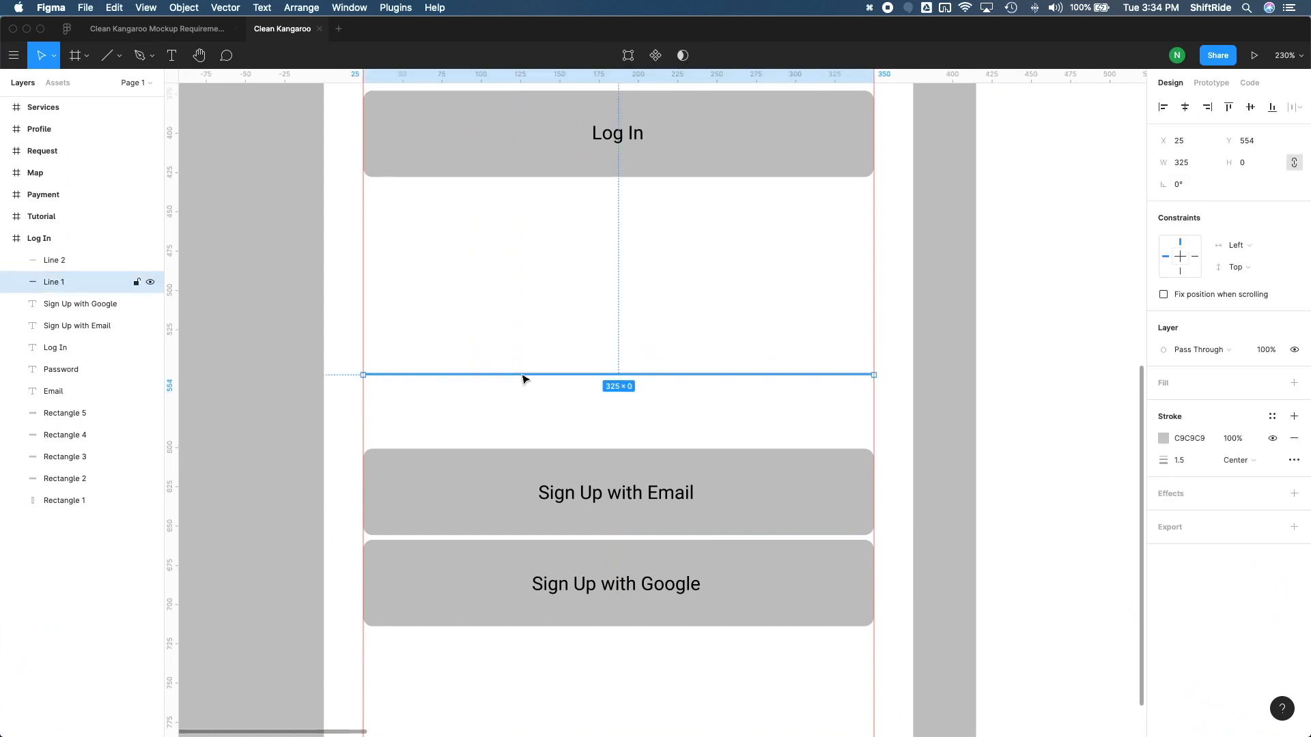
drag(363, 375, 573, 375)
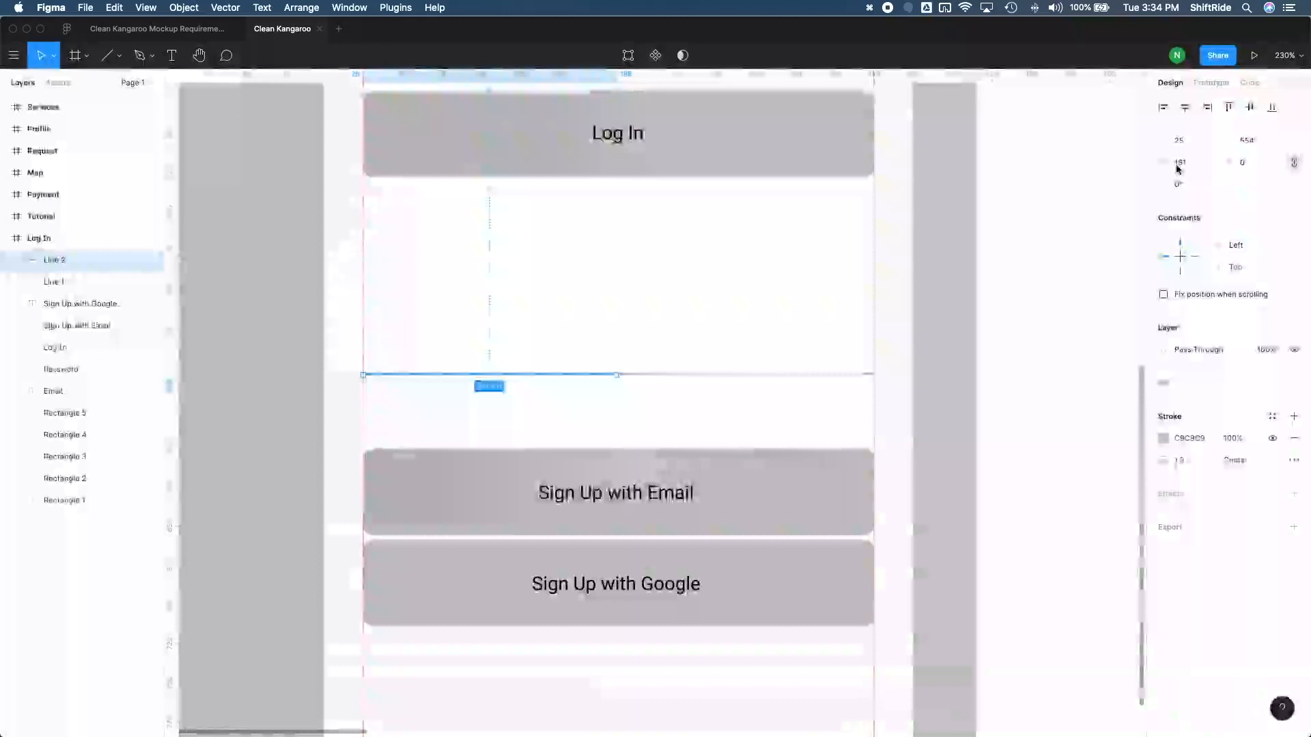
Set the left divider segment's width to 145 px and reduce it further to 135 px
click(1179, 163)
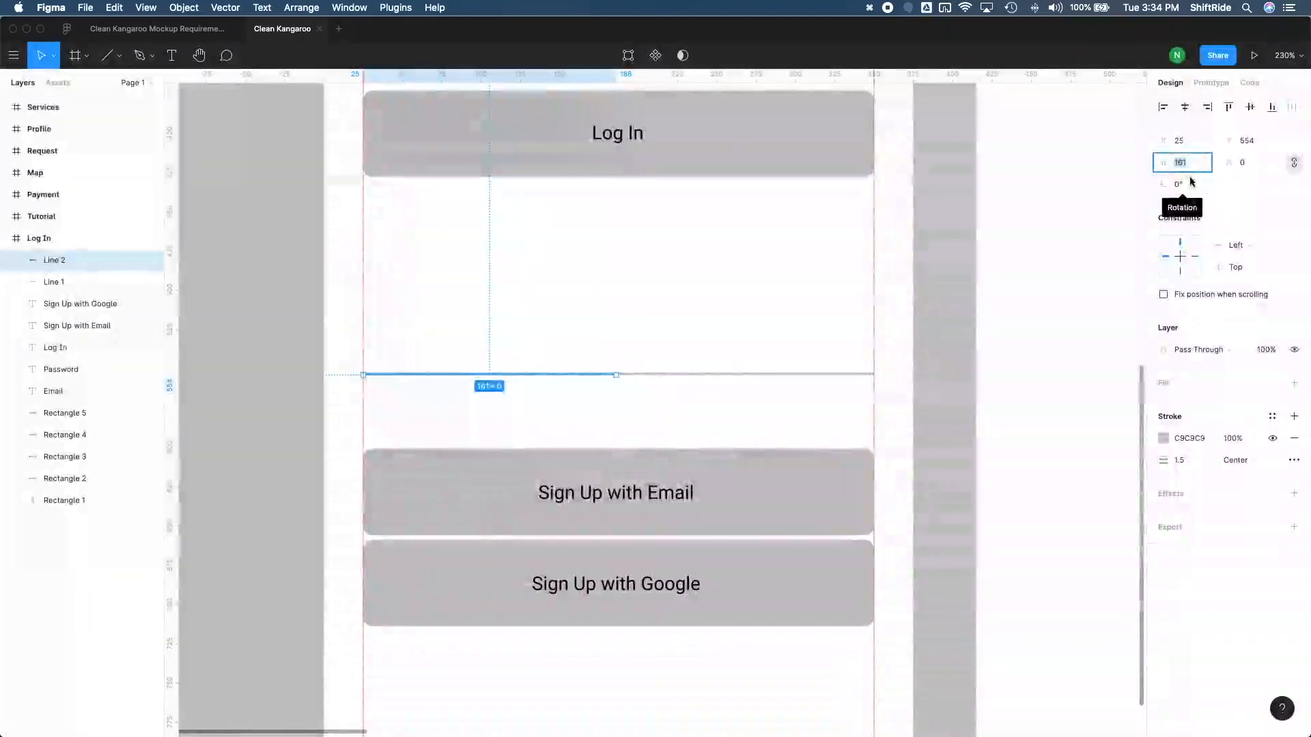
text(14)
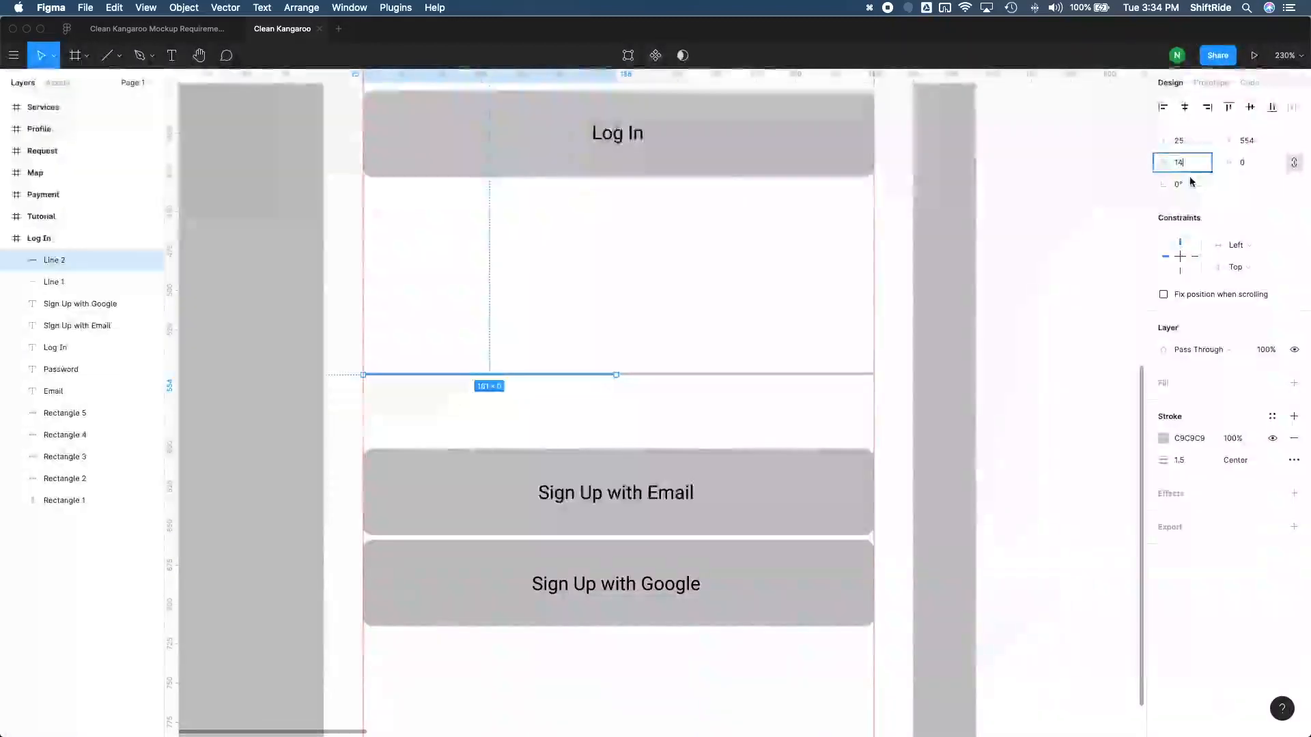
text(5)
key(Return)
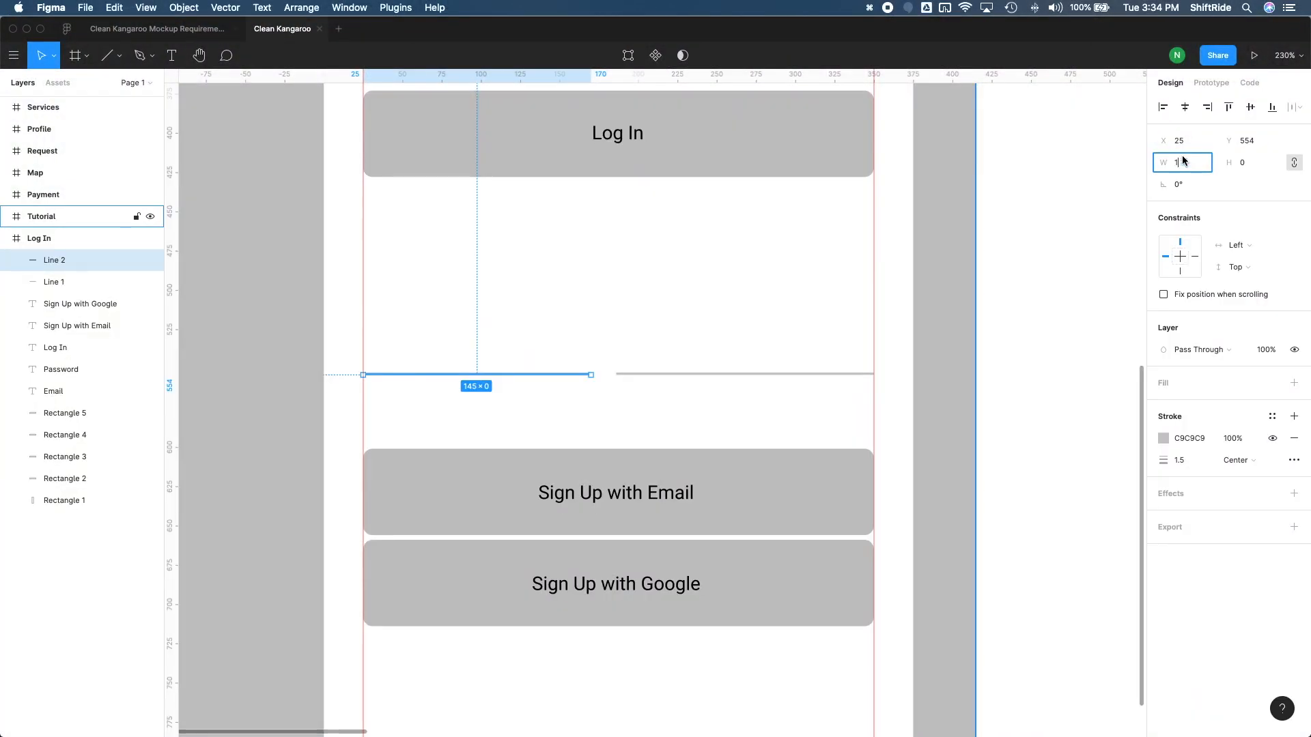
text(135)
key(Return)
Set the right divider segment's width to 135 px to match the left one
click(705, 375)
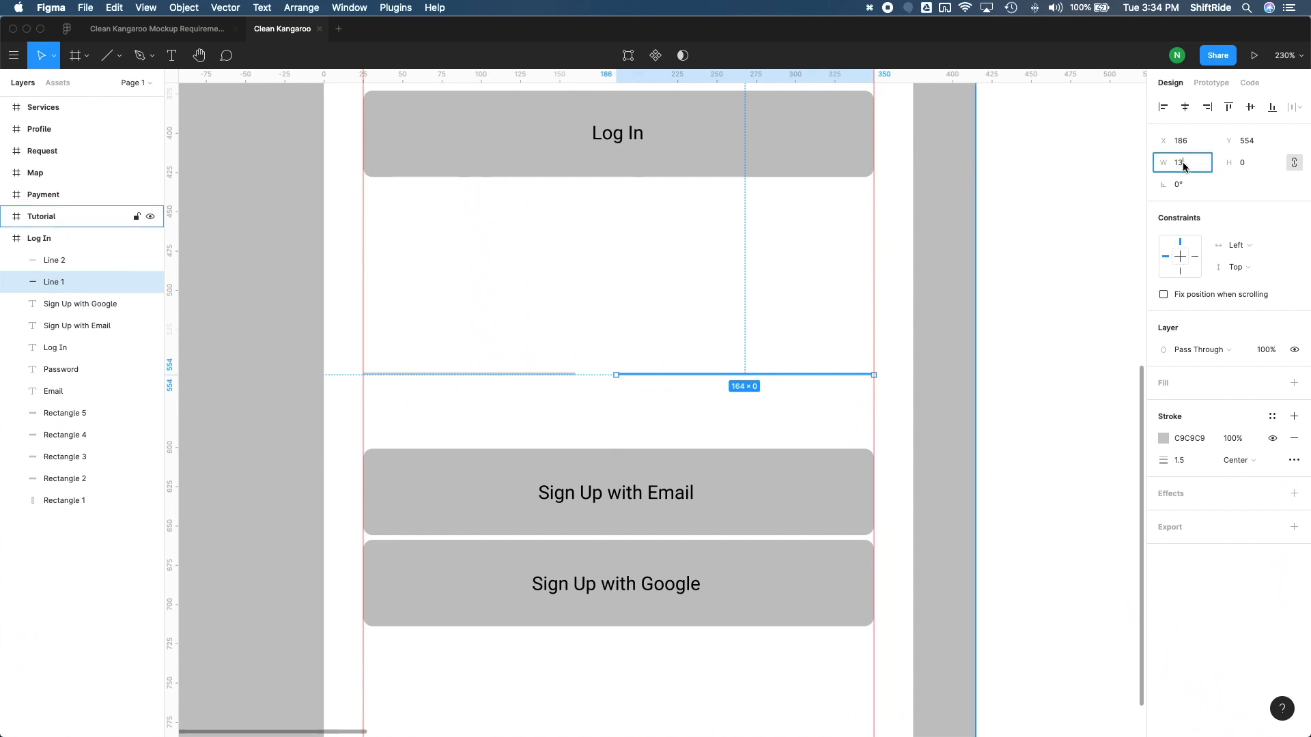
key(Return)
click(718, 342)
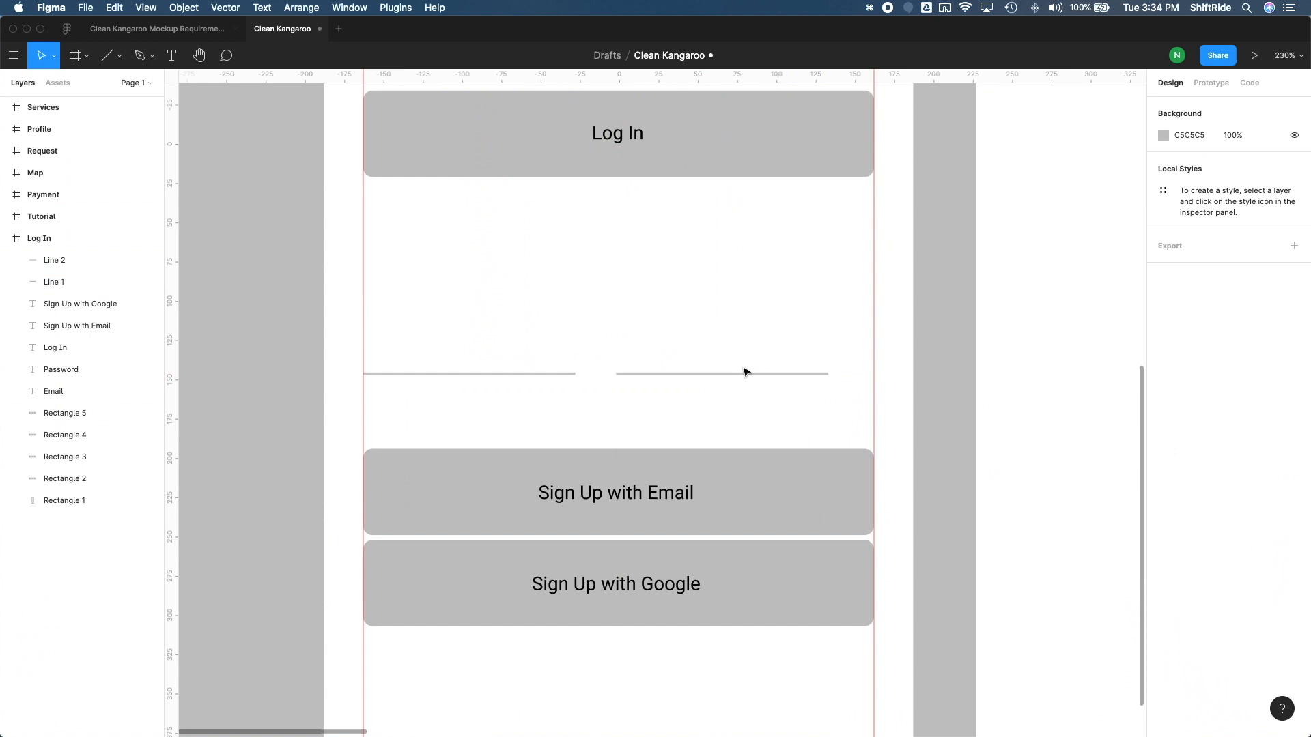
Move the right divider segment to X 215 so that its outer end sits on the right guide
click(747, 376)
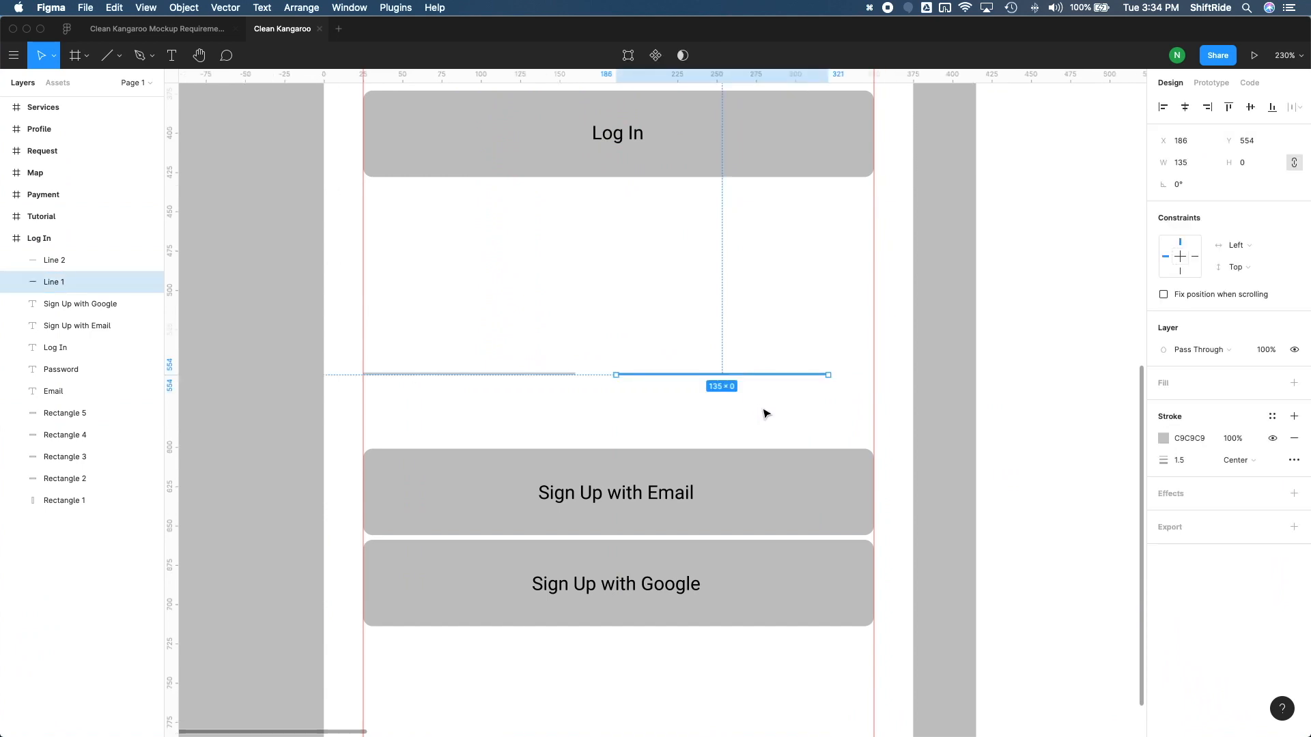
key(shift+Right)
key(shift+Right)
key(alt)
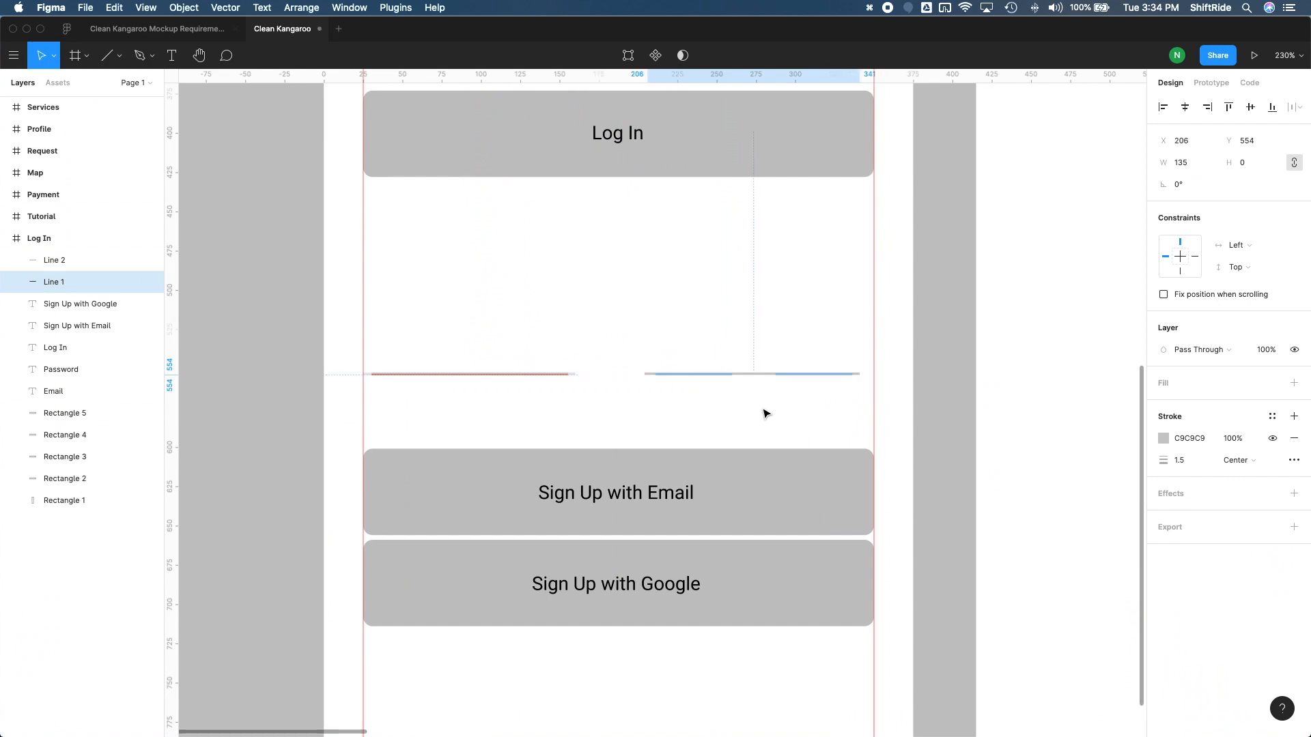
key(shift+Right)
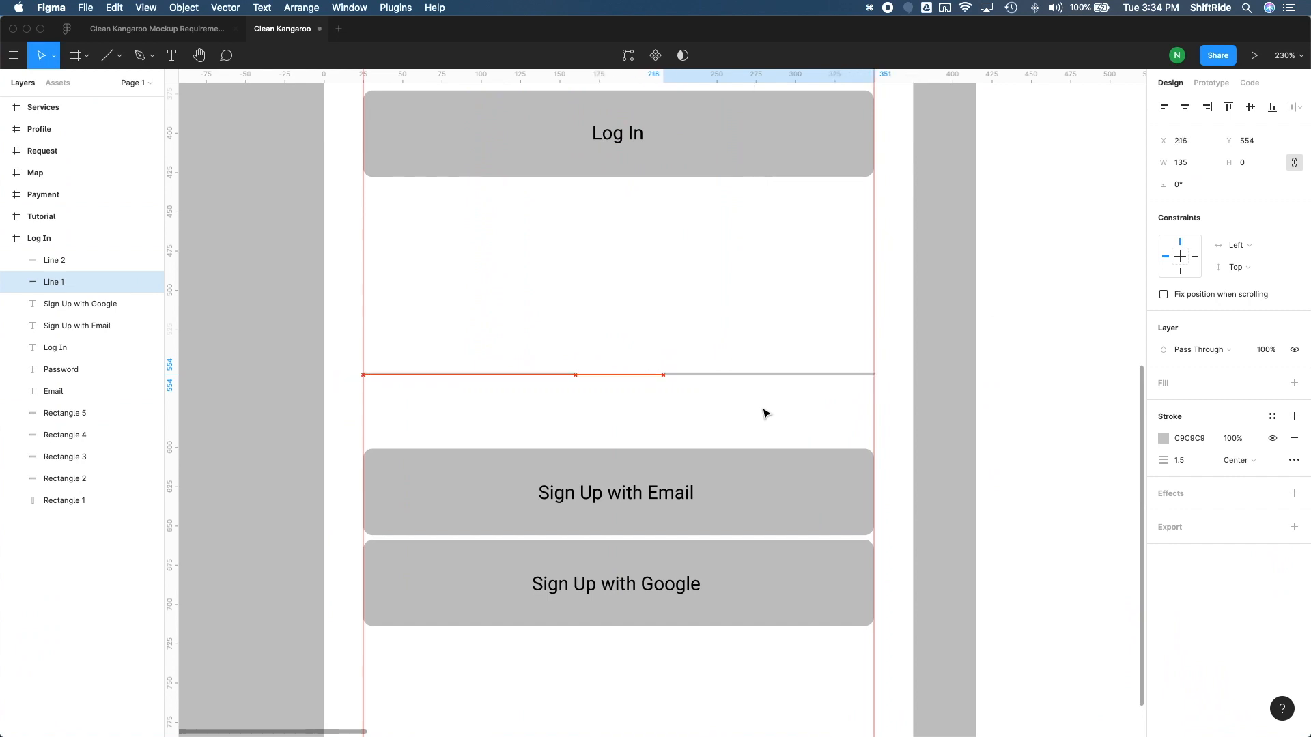
key(shift+Left)
key(alt+Right)
key(alt+Right)
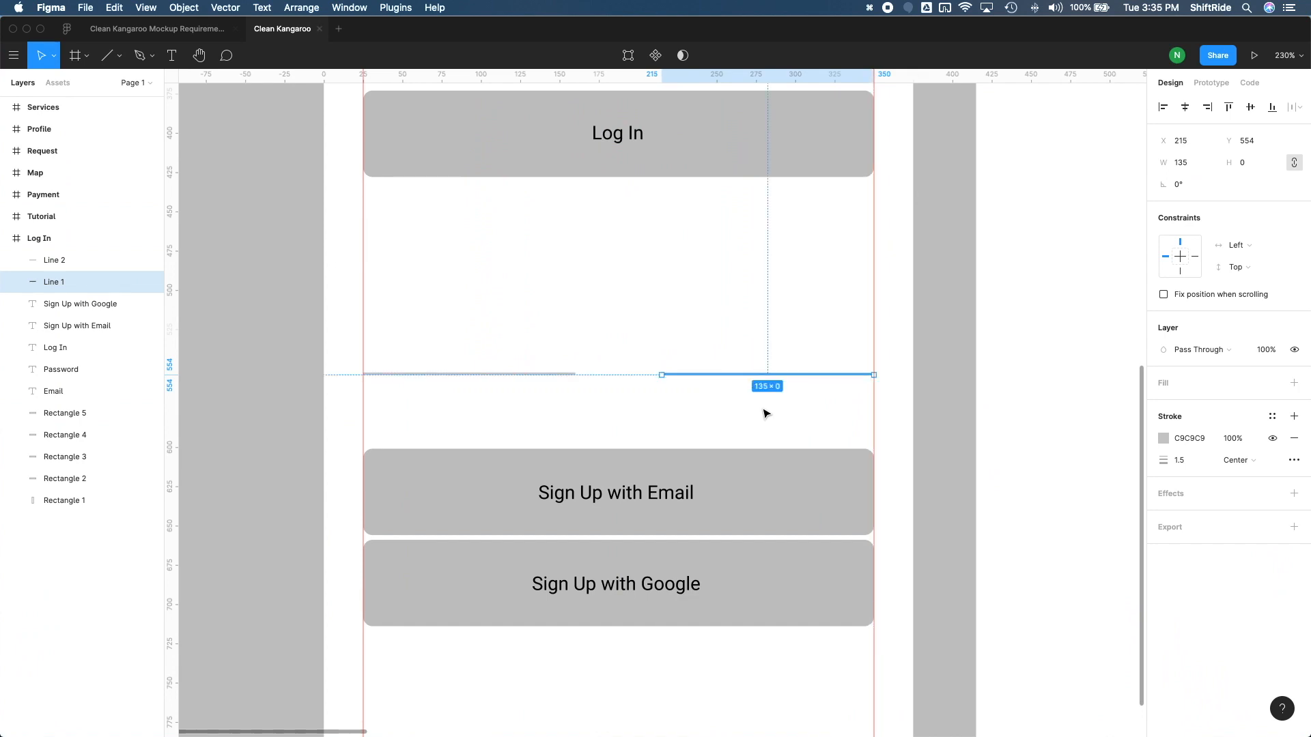
Nudge the right divider segment up to Y 505 in large and small increments and bring it back to Y 554
key(alt+shift+Left)
key(alt+shift+Right)
key(alt+shift+Up)
key(alt+shift+Up)
key(alt+shift+Up)
key(alt+shift+Up)
key(alt+shift+Up)
key(alt+shift+Up)
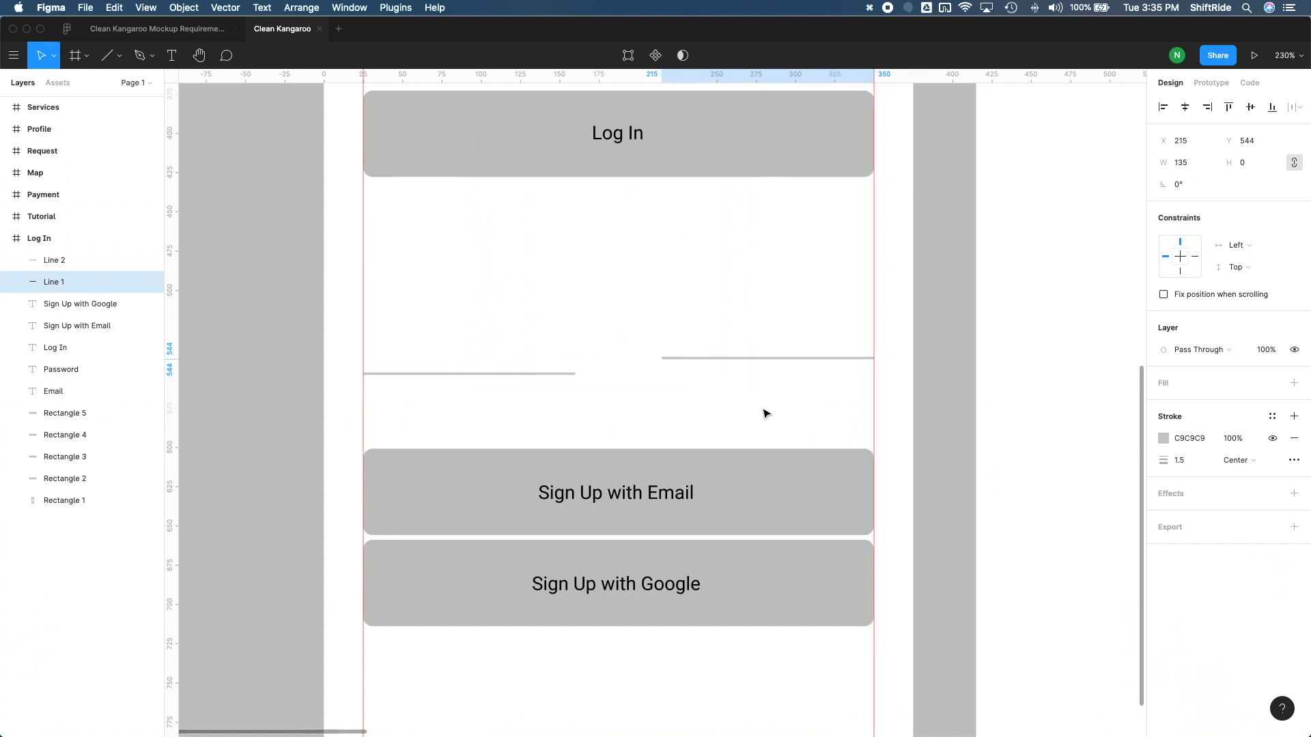
key(alt+Down)
key(alt+Down)
key(alt+Down)
key(alt+Down)
key(alt+Down)
key(alt+Down)
key(alt+Down)
key(alt+Down)
key(alt+Down)
key(alt+Down)
key(alt+Down)
key(alt+Down)
key(alt+Down)
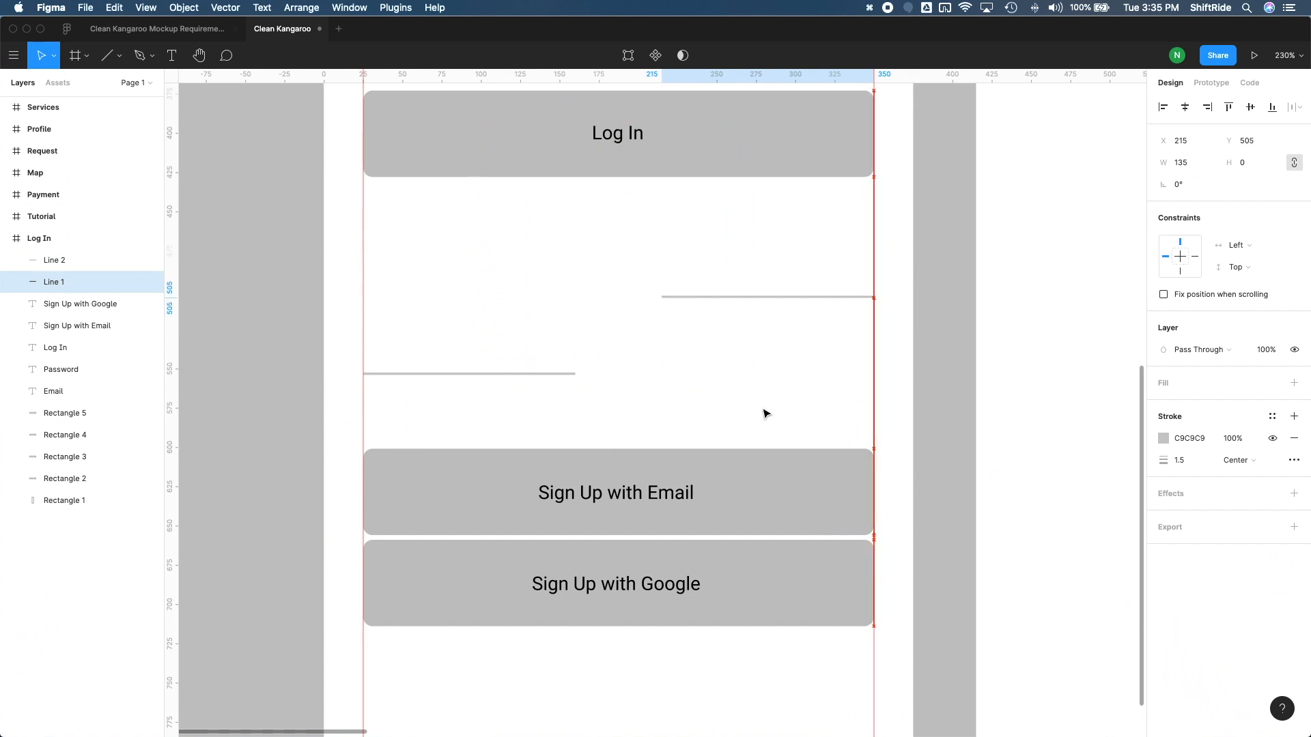
key(alt+shift+Down)
key(alt+shift+Down)
key(alt+shift+Down)
key(alt+shift+Down)
key(alt+Down)
key(alt+Down)
key(alt+Down)
key(alt+Down)
key(alt+Down)
key(alt+Down)
key(alt+Down)
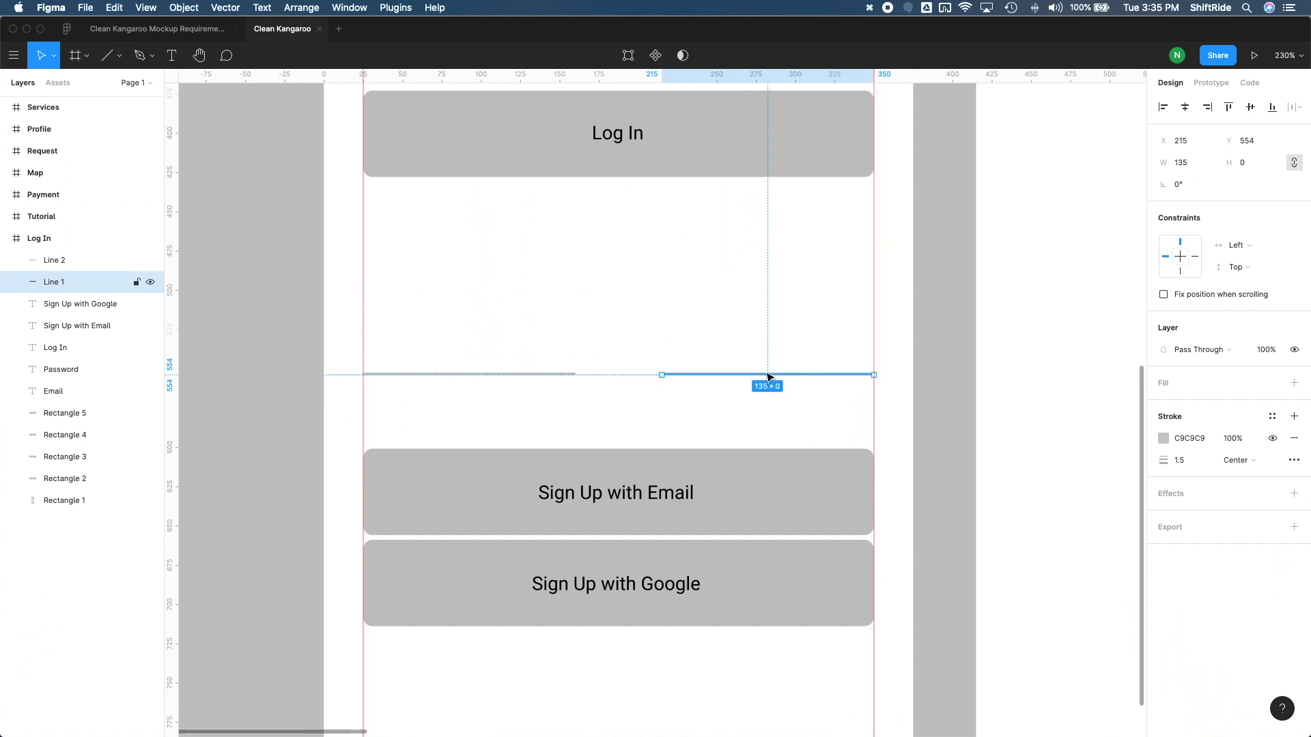
click(763, 343)
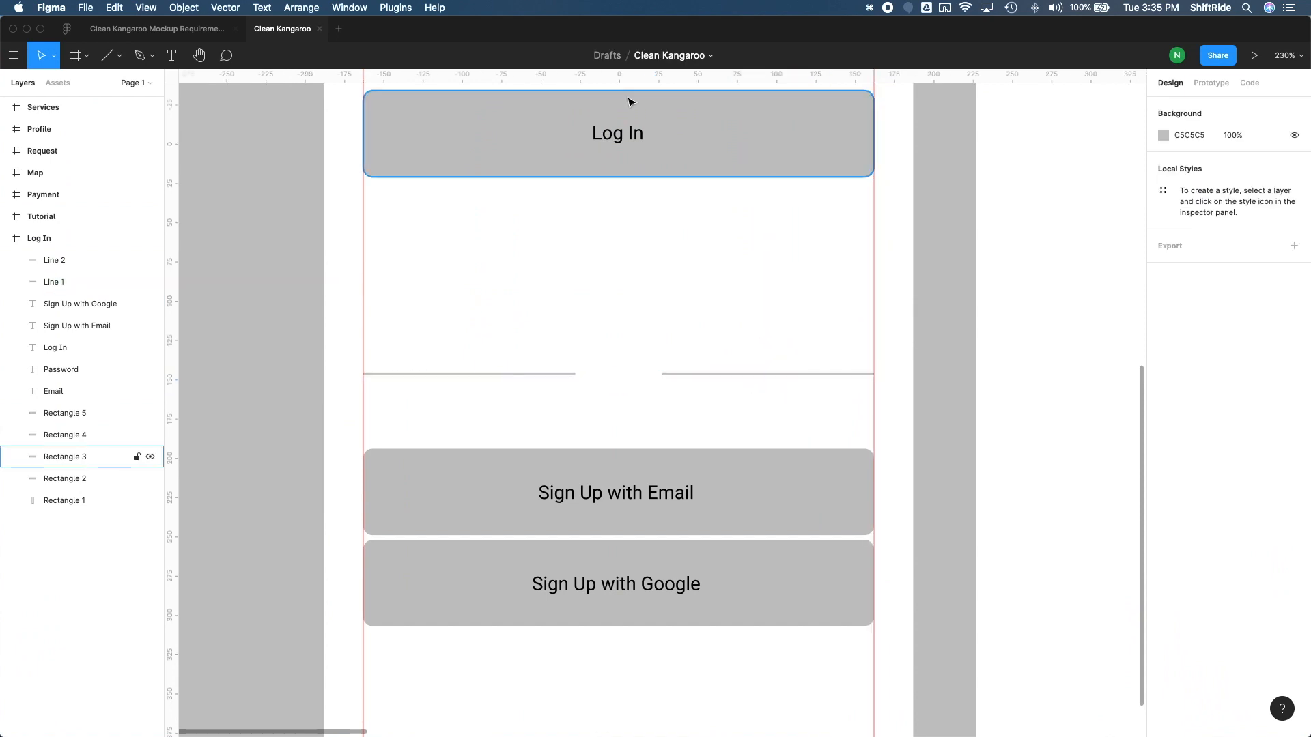
Duplicate the Log In label, change the copy's text to "or", and centre it in the gap between the two divider segments
click(625, 142)
drag(616, 141, 617, 379)
drag(825, 380, 503, 386)
double_click(462, 383)
text(or)
drag(462, 385, 629, 368)
key(Escape)
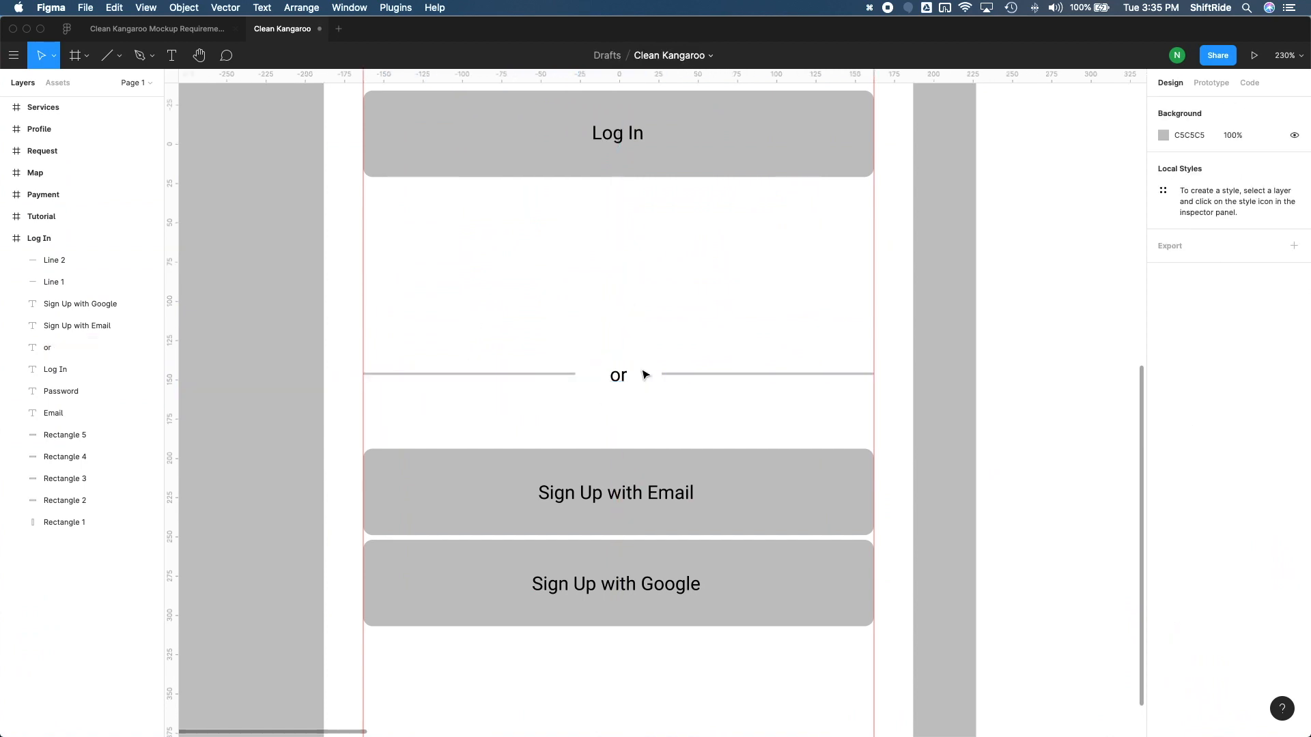
Review the whole Log In frame and switch to the mockup sketch in Preview to check which elements are still missing
scroll(646, 374, down, 2)
scroll(645, 375, down, 5)
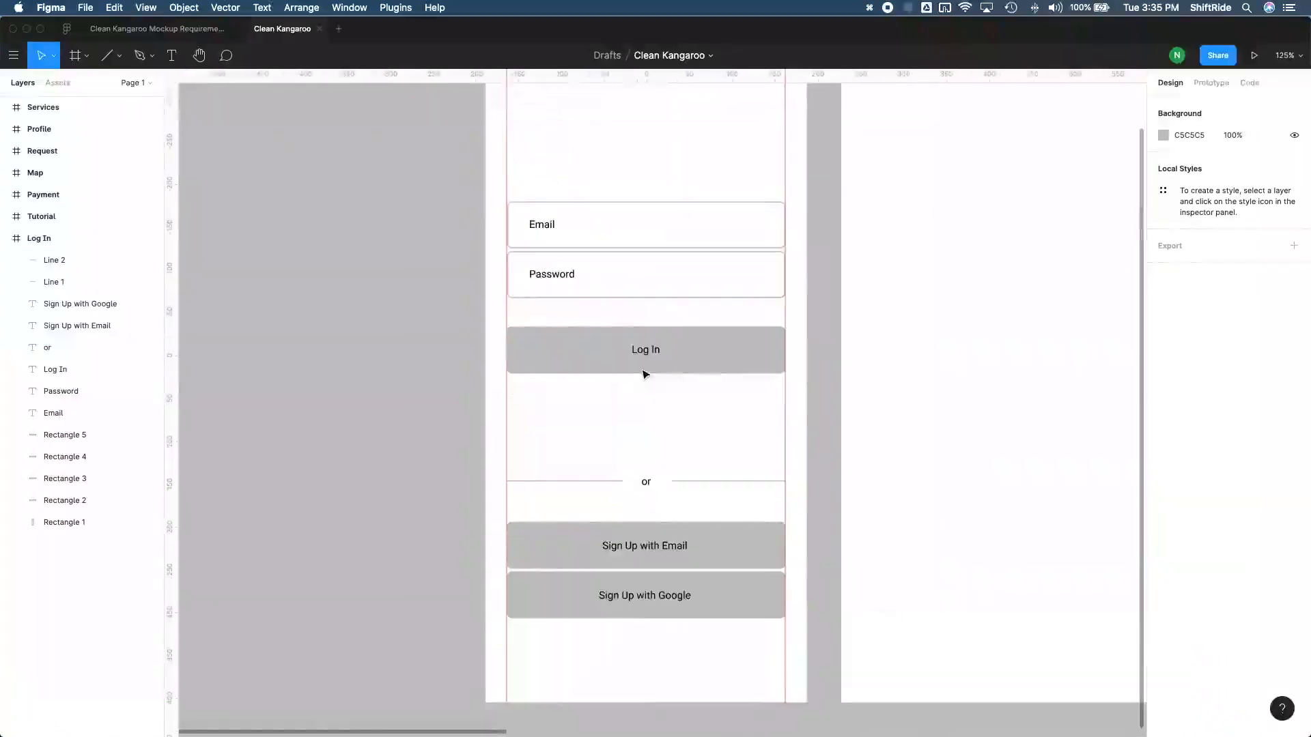
scroll(646, 374, up, 1)
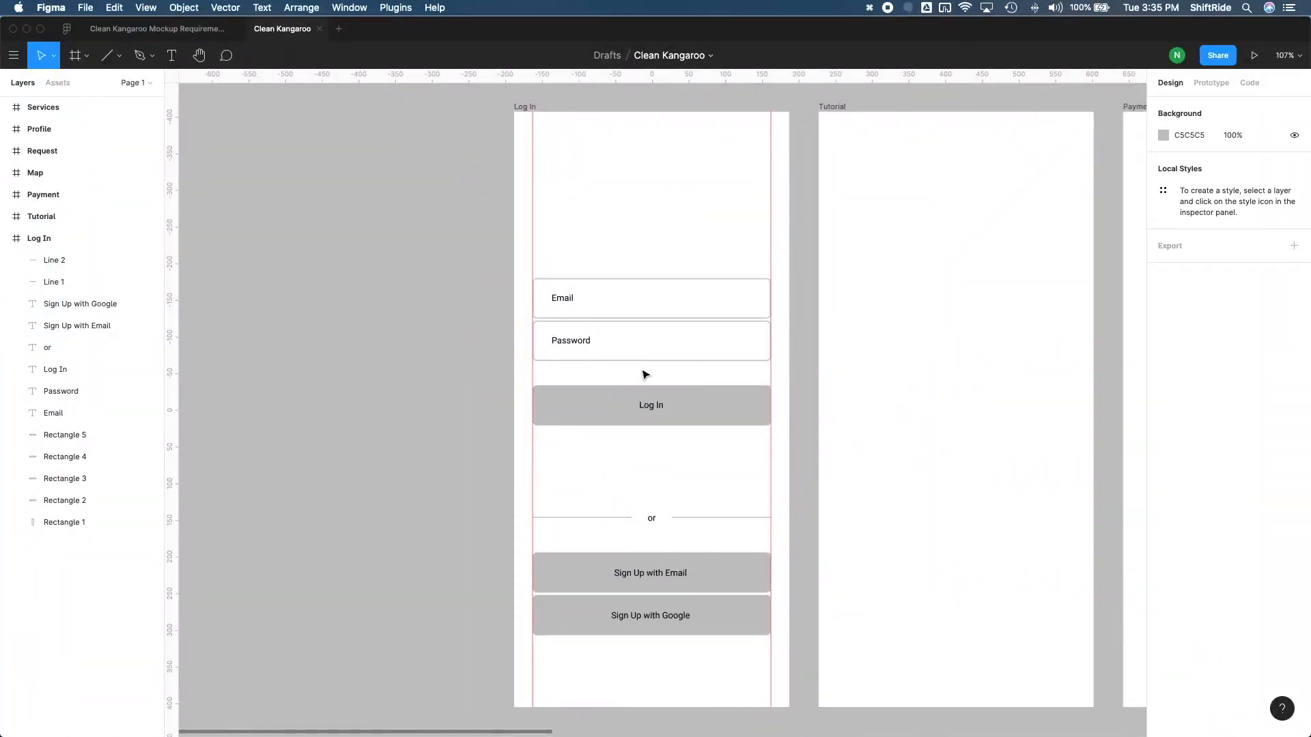
key(ctrl+Up)
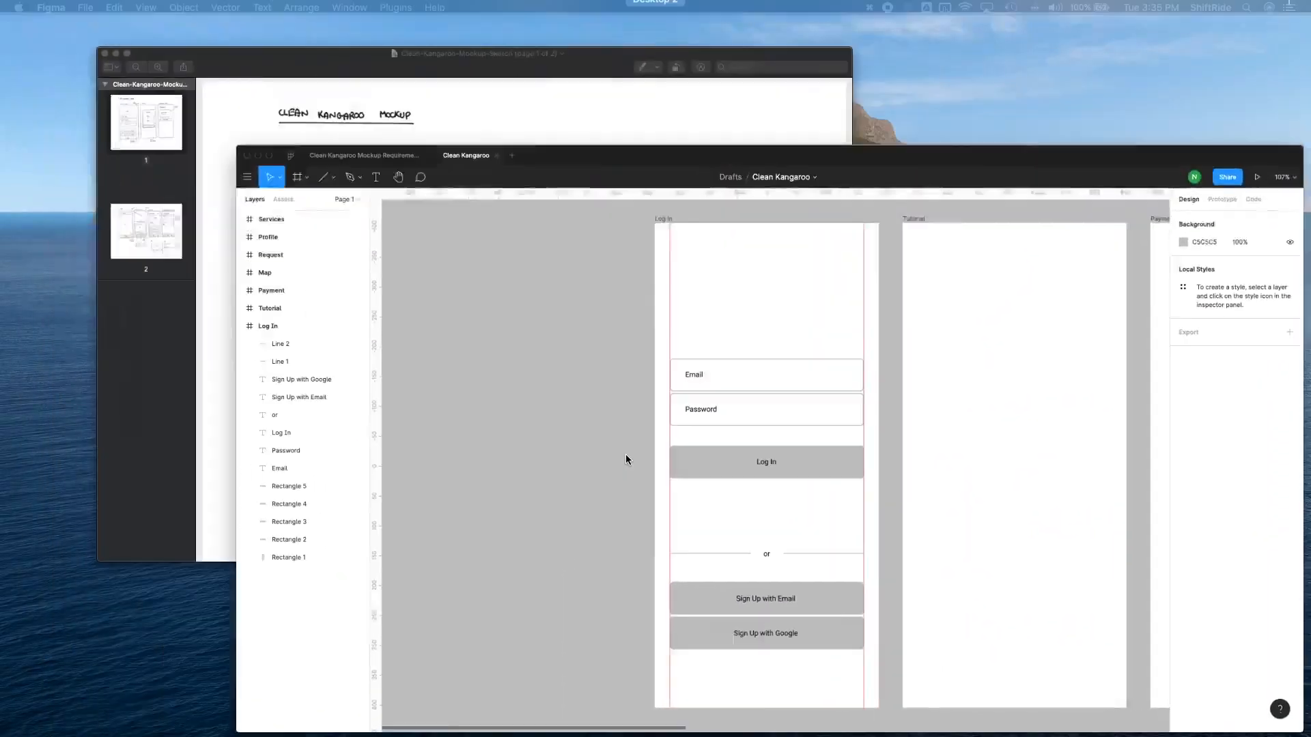
click(368, 225)
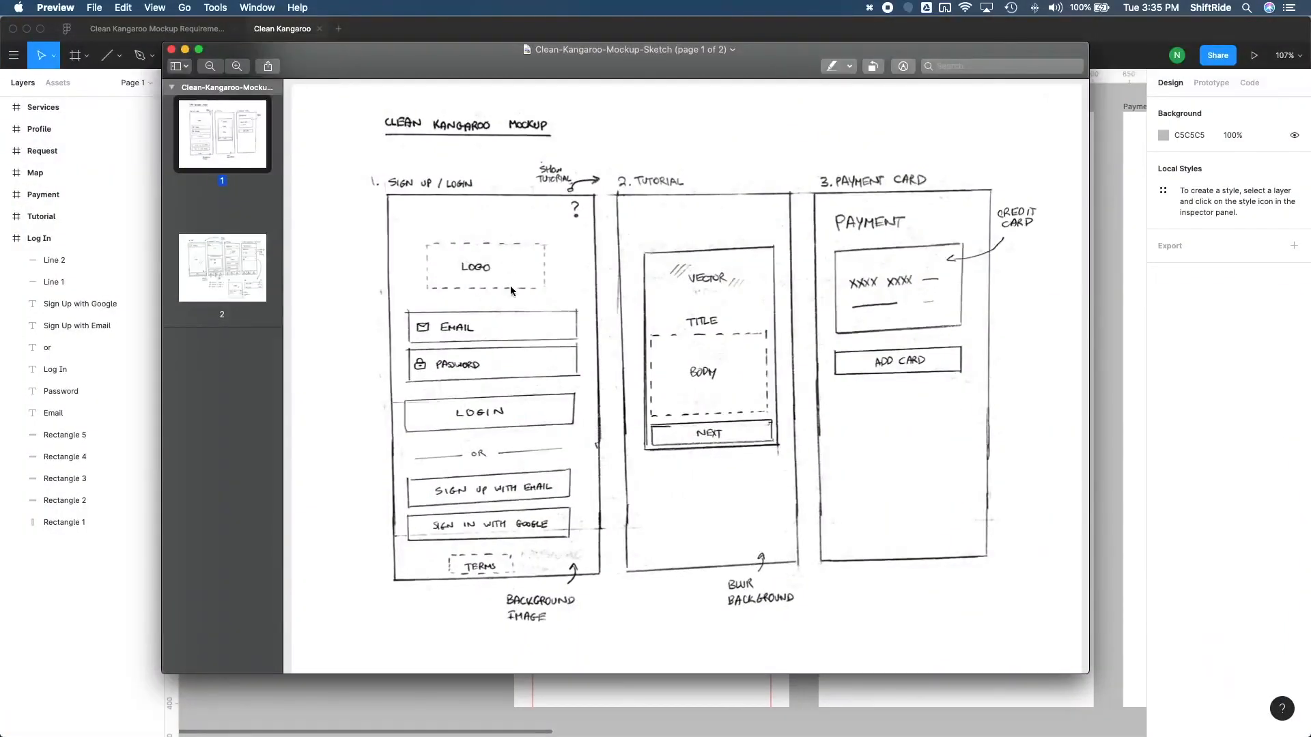